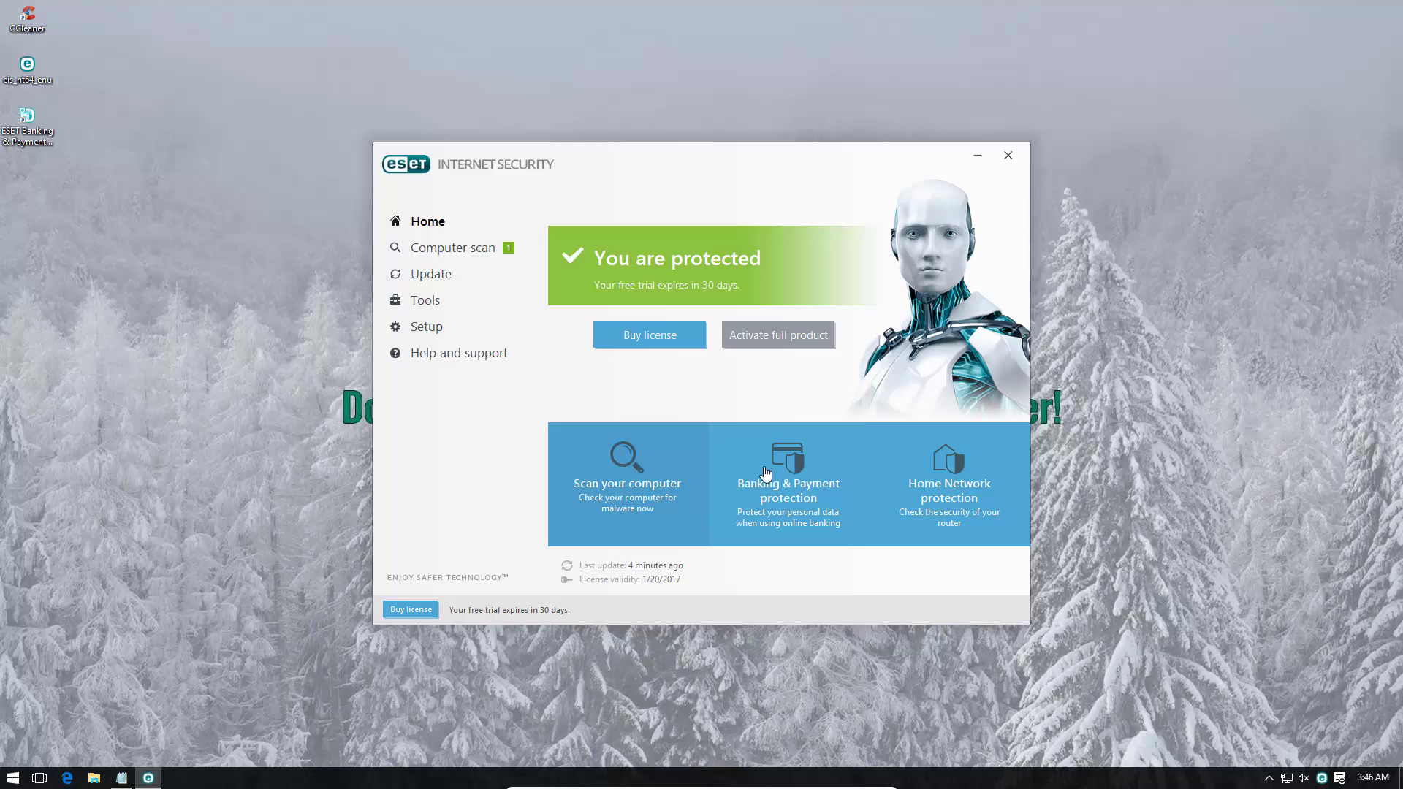
- Run the Home Network protection check, return Home, and launch the protected Banking & Payment browser
left_click(941, 477)
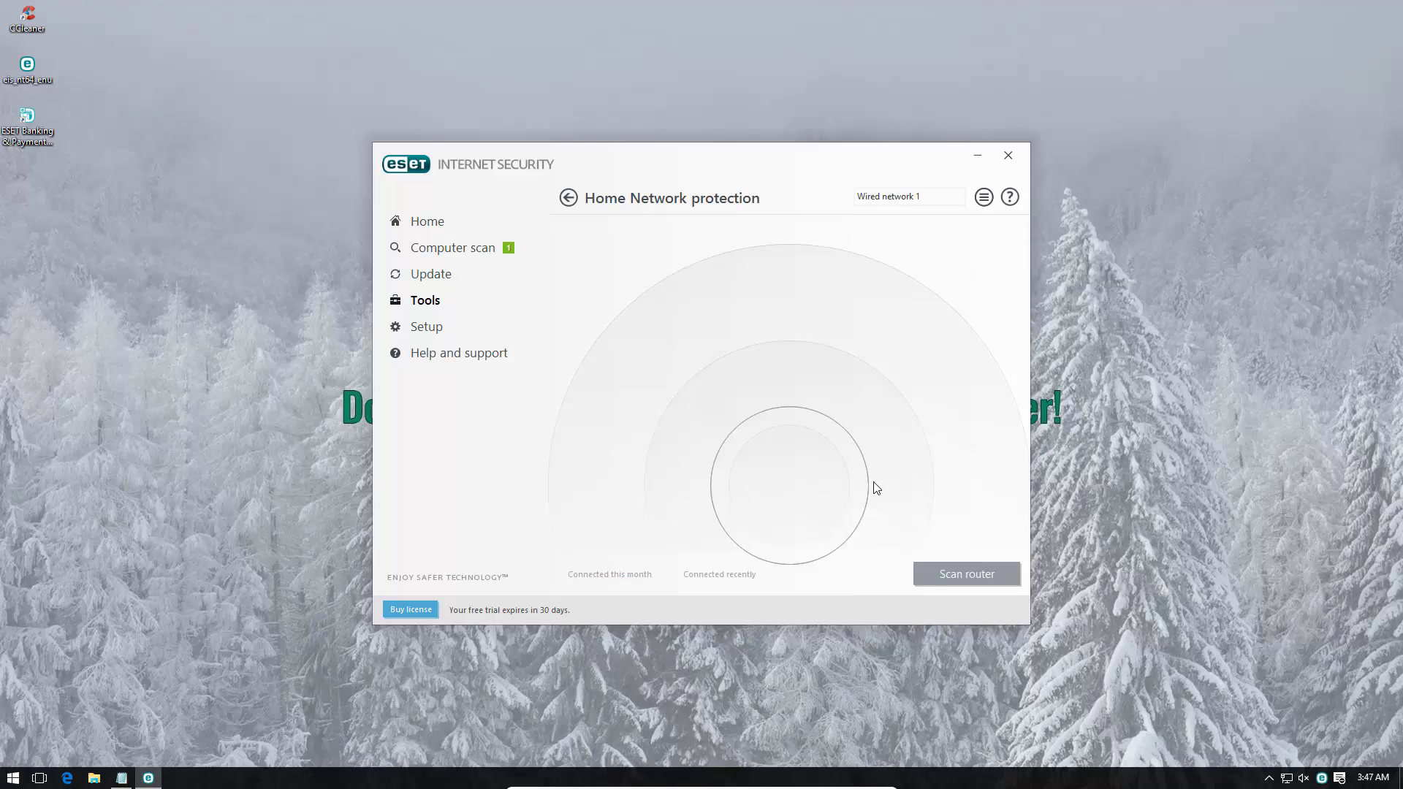
left_click(568, 197)
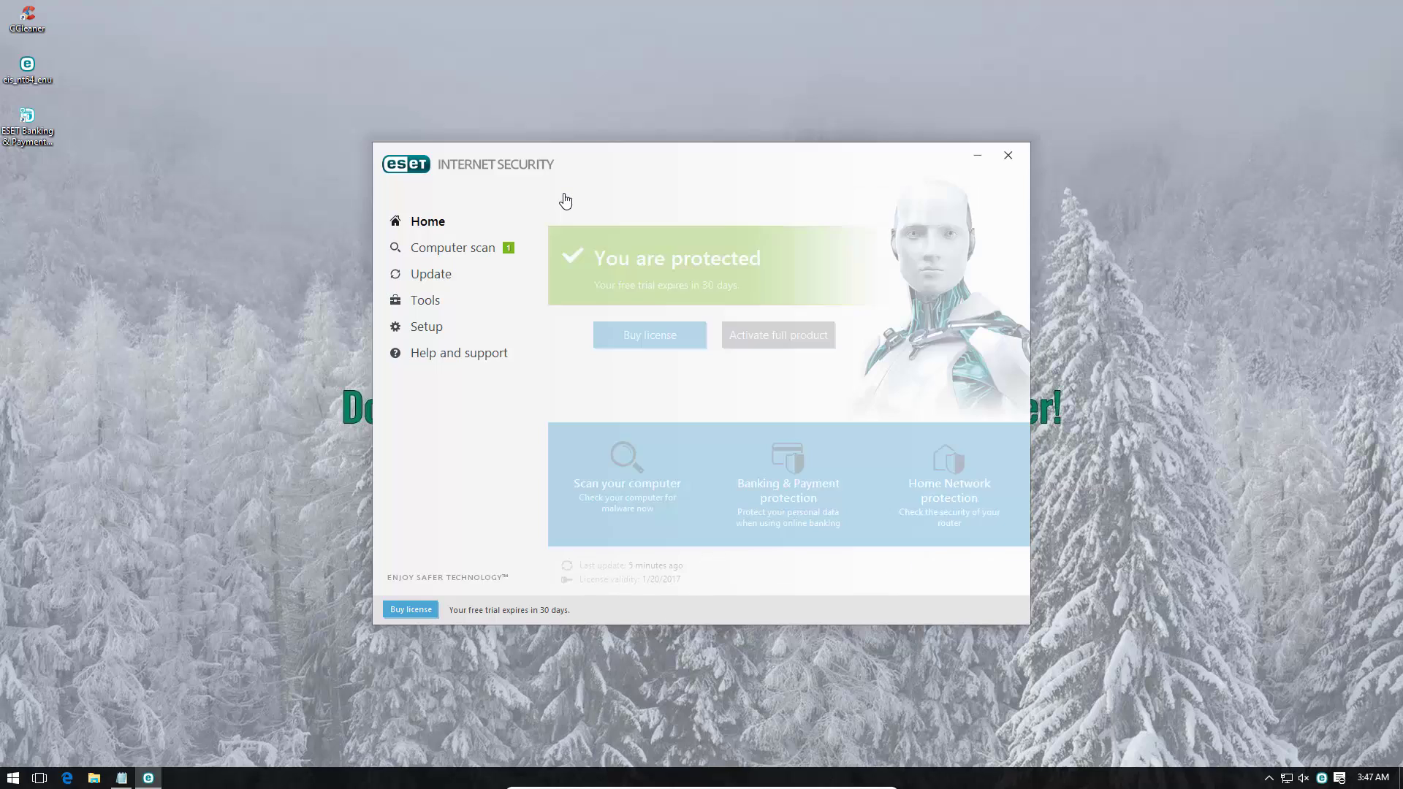
left_click(790, 461)
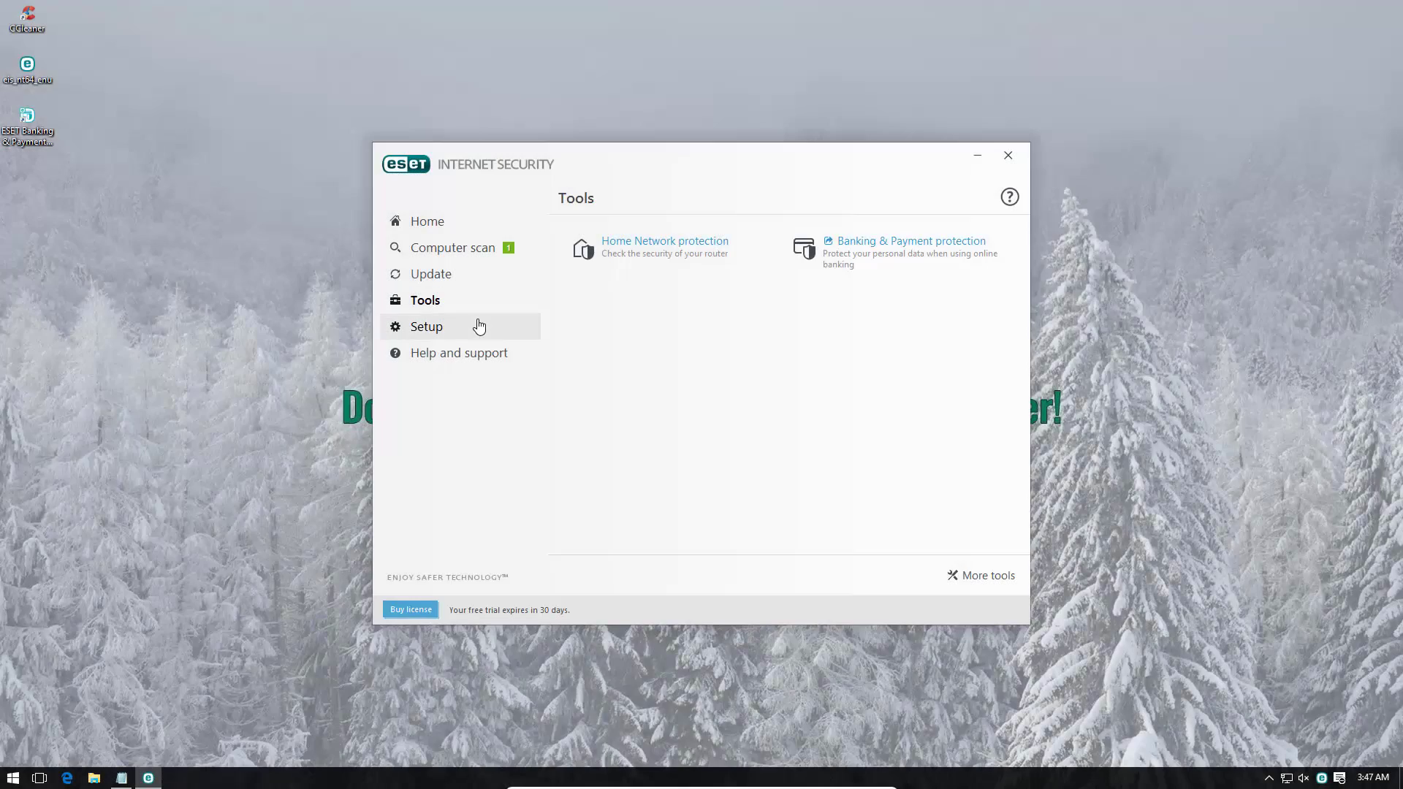
- Open the real-time file protection configuration under Computer protection and view the HIPS settings
left_click(477, 325)
left_click(979, 256)
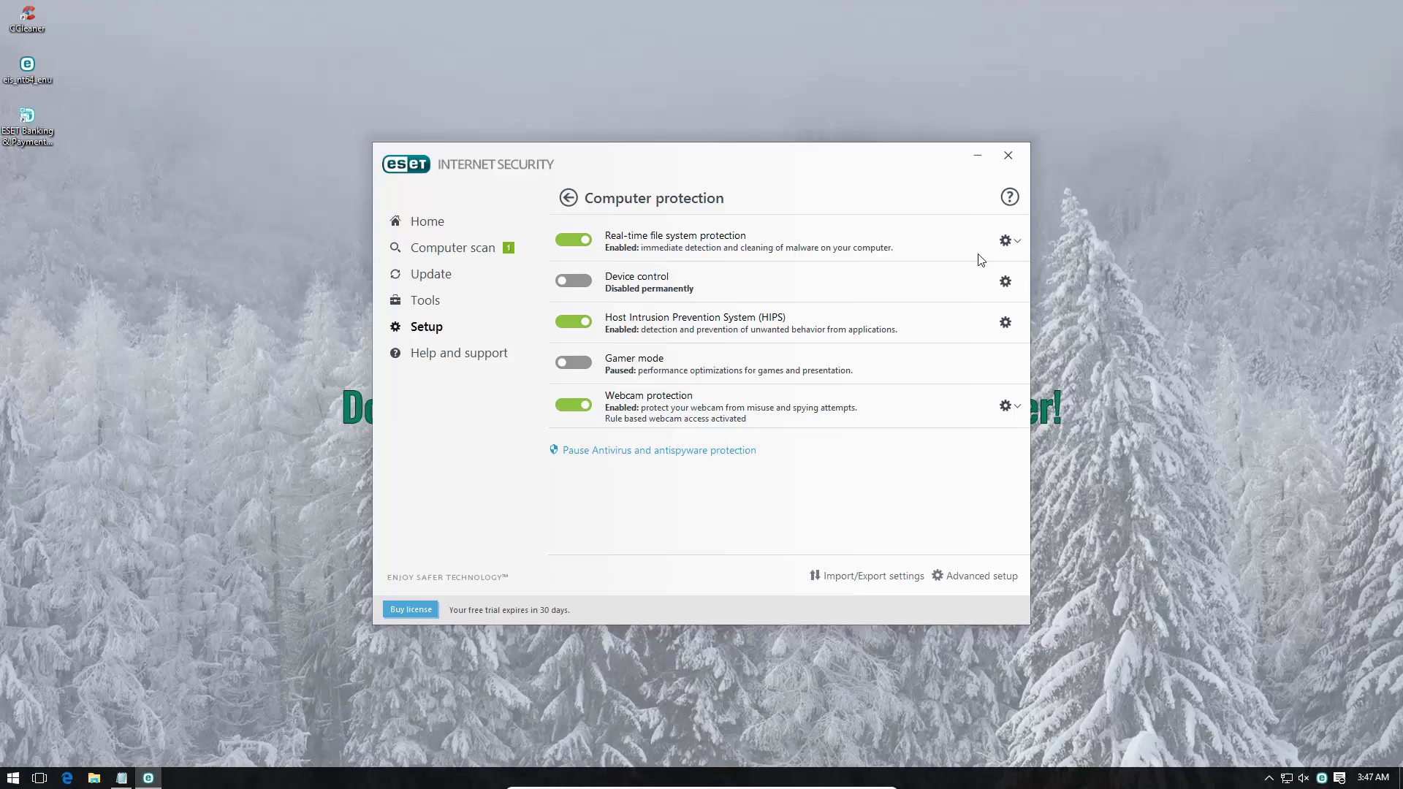
left_click(1005, 241)
left_click(999, 266)
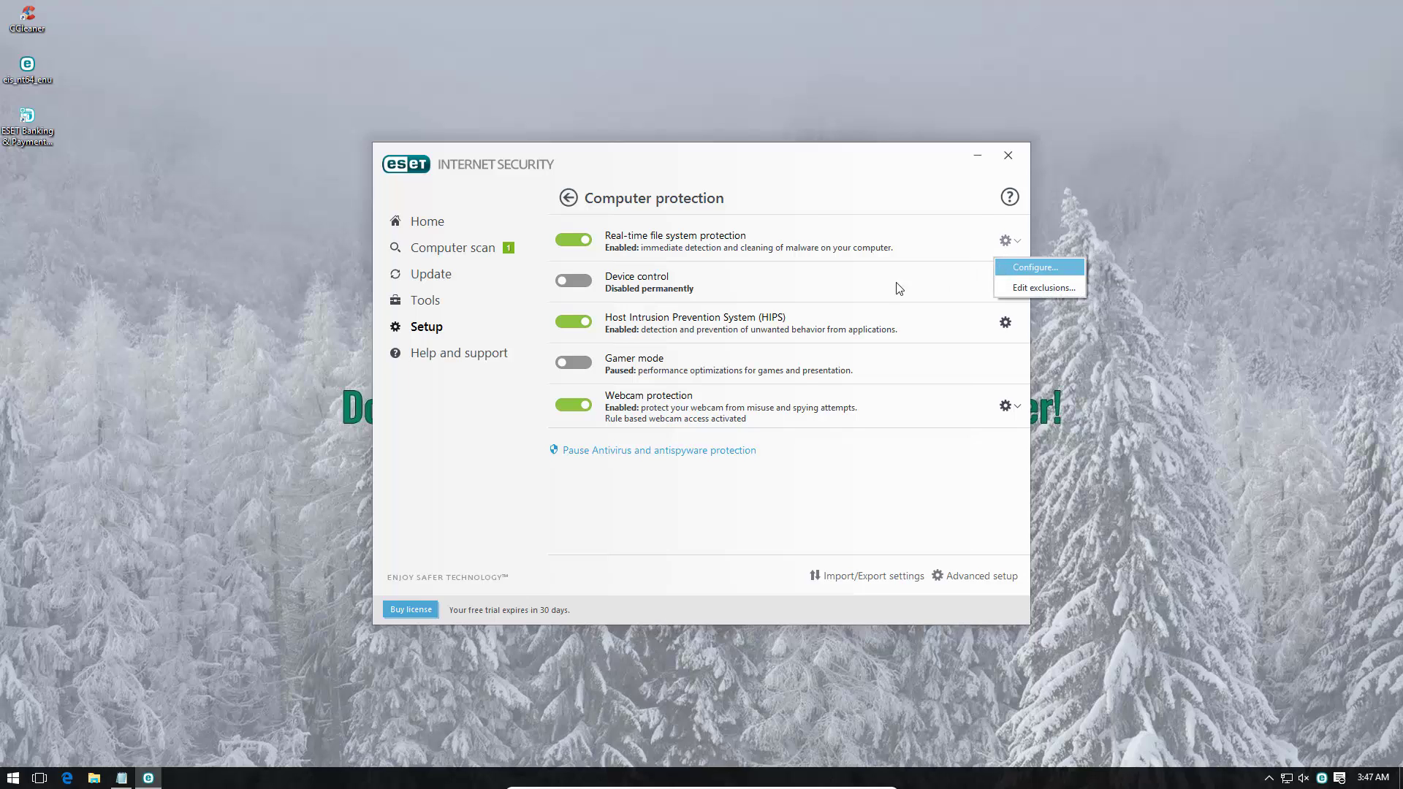
left_click(404, 359)
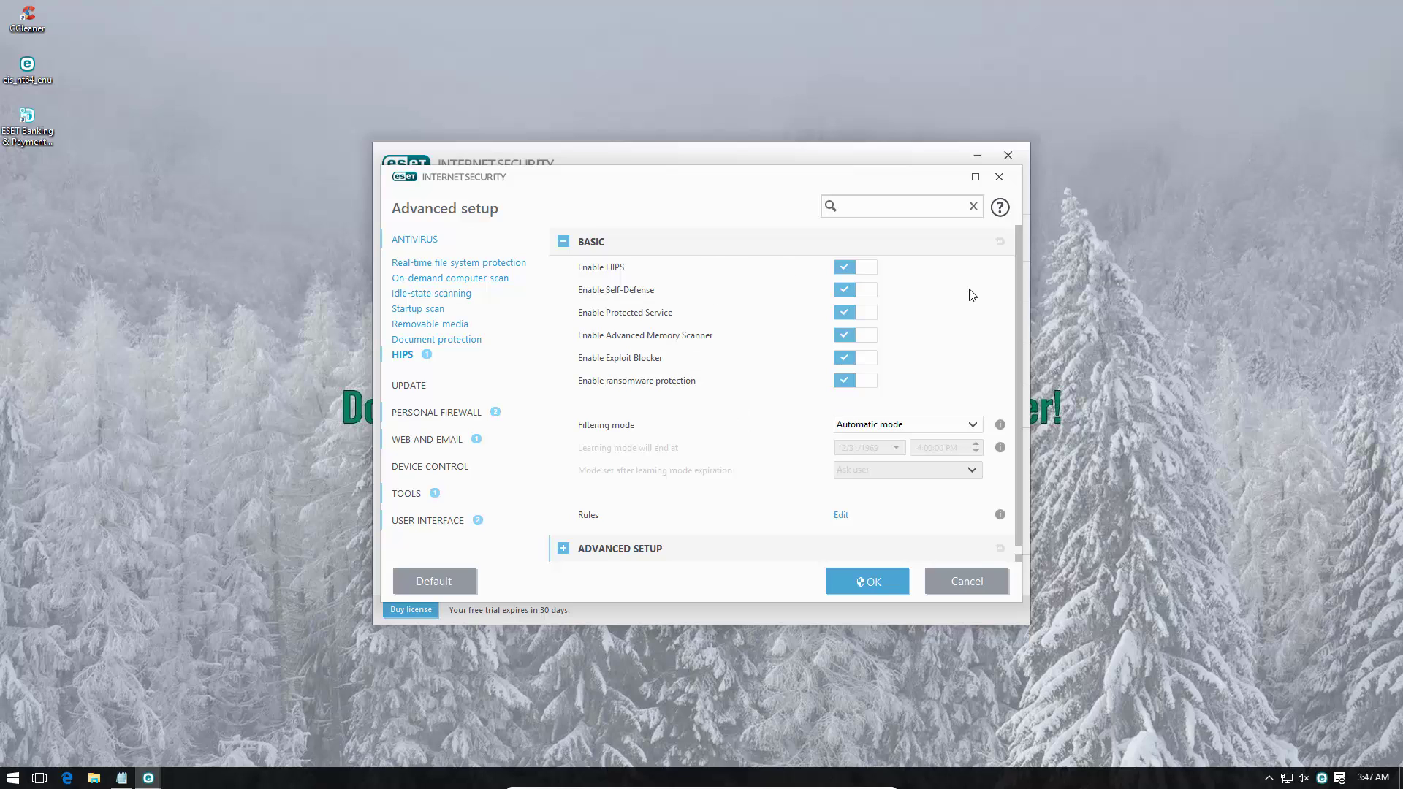
- Cancel Advanced setup, view the scan results, then update the signature database and check for a newer product version
left_click(935, 581)
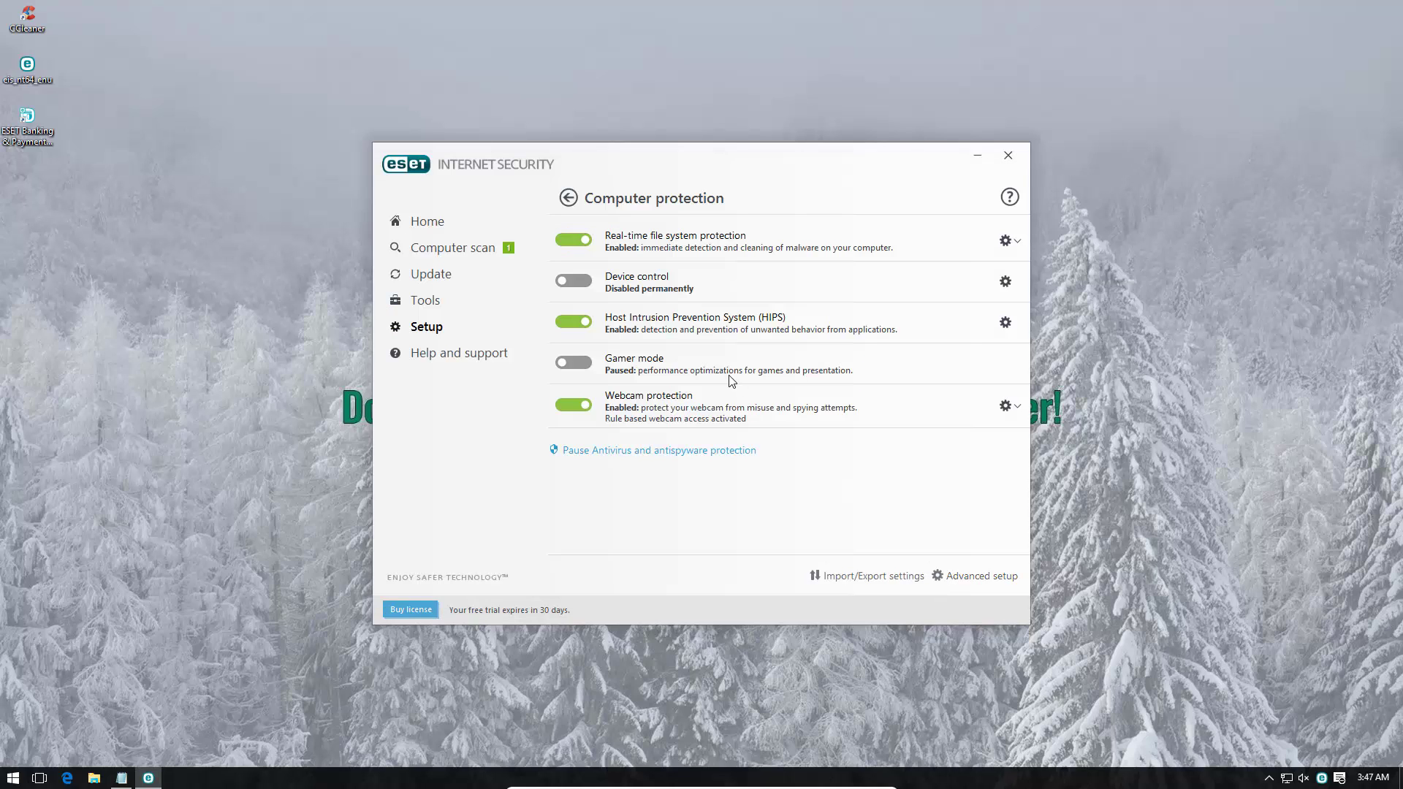
left_click(514, 257)
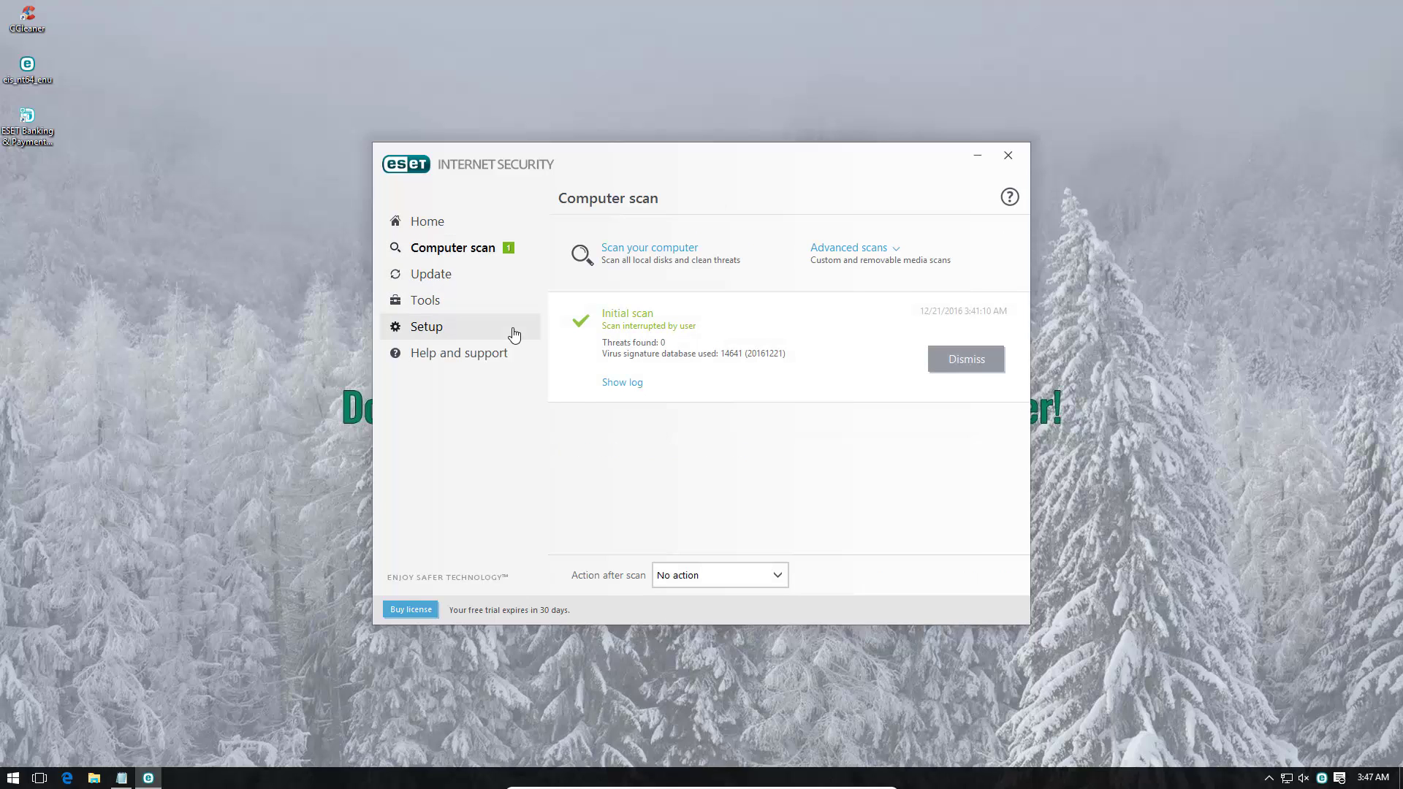
left_click(453, 275)
left_click(667, 353)
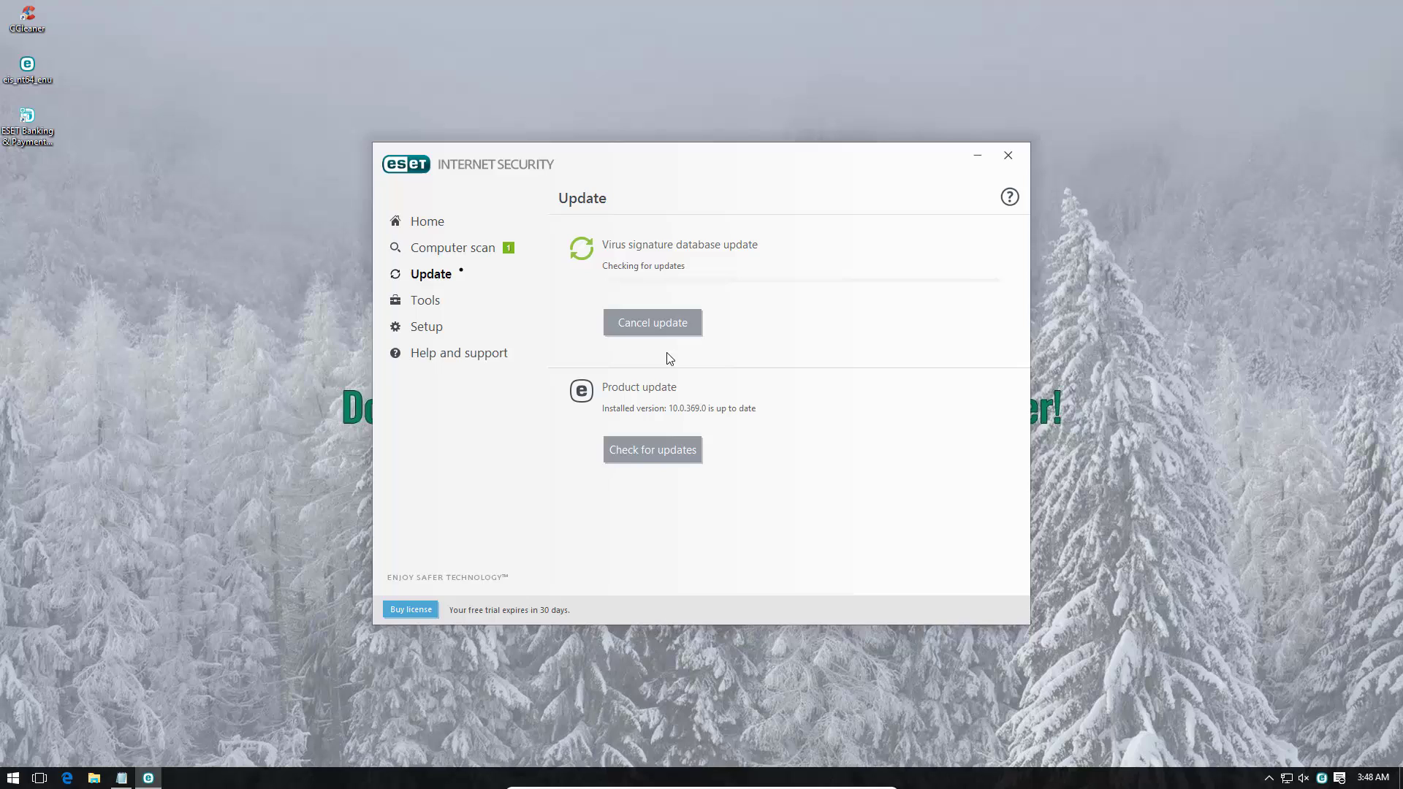
left_click(631, 468)
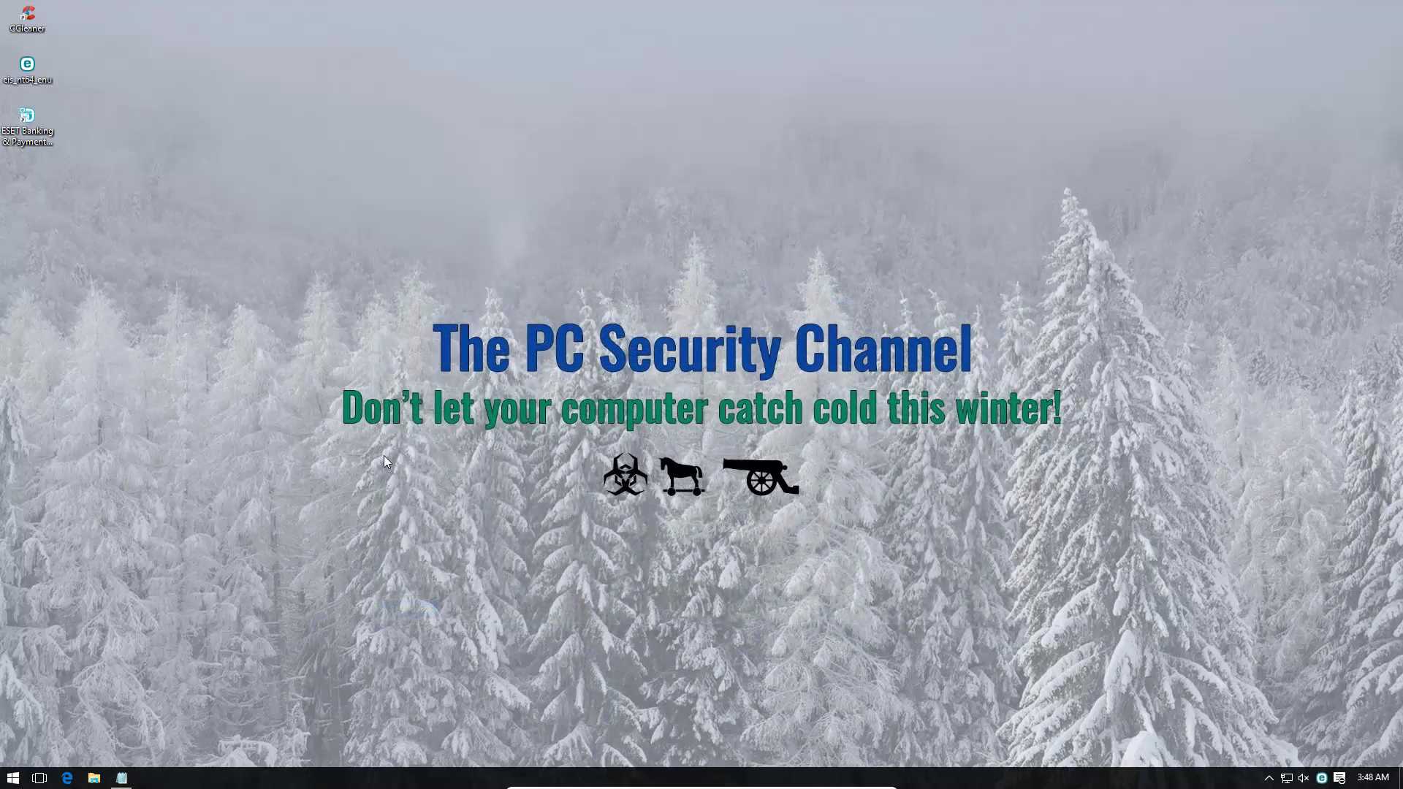
- Launch Edge, move the Malware Links Notepad file beside it, and select the first malware URL
left_click(68, 777)
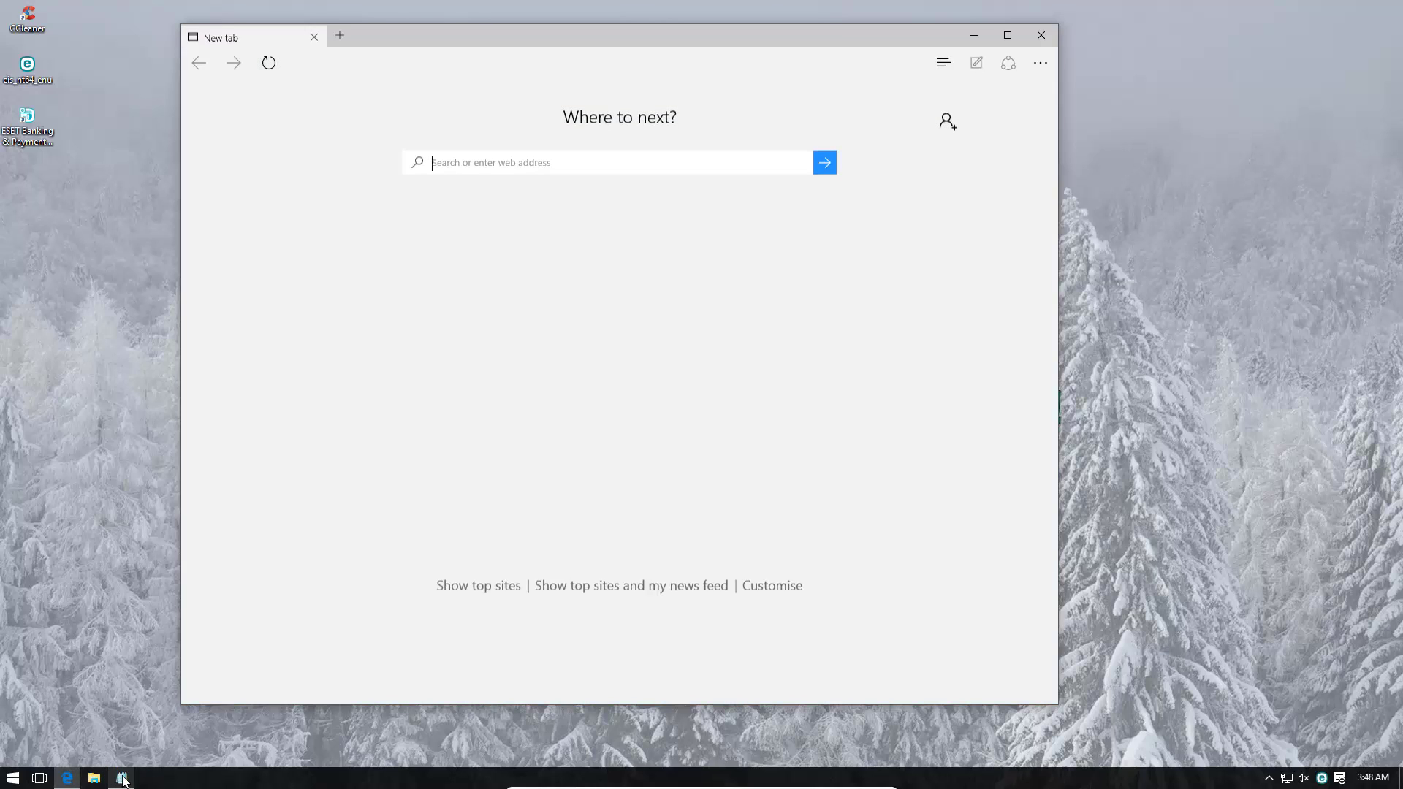
left_click(122, 778)
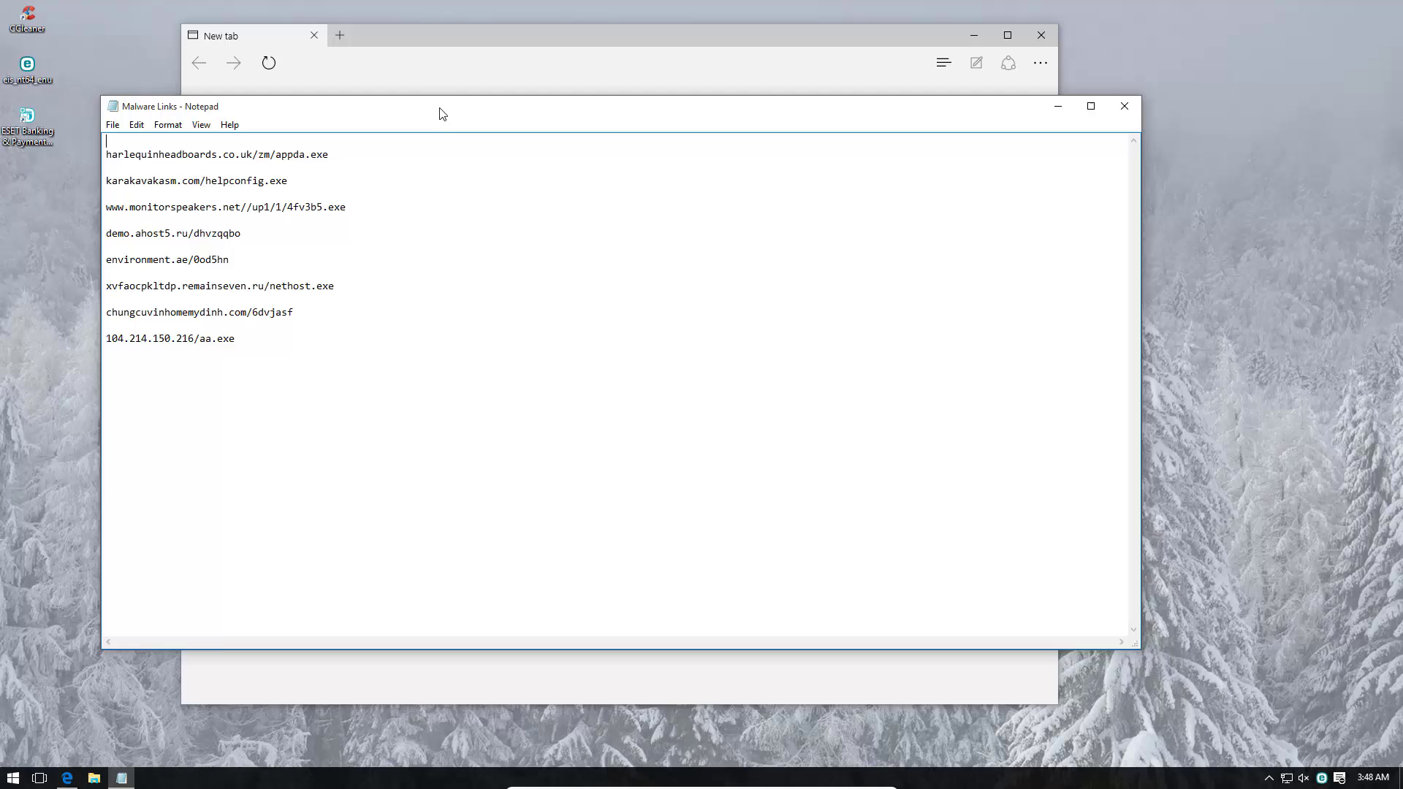
left_click_drag(441, 111, 668, 165)
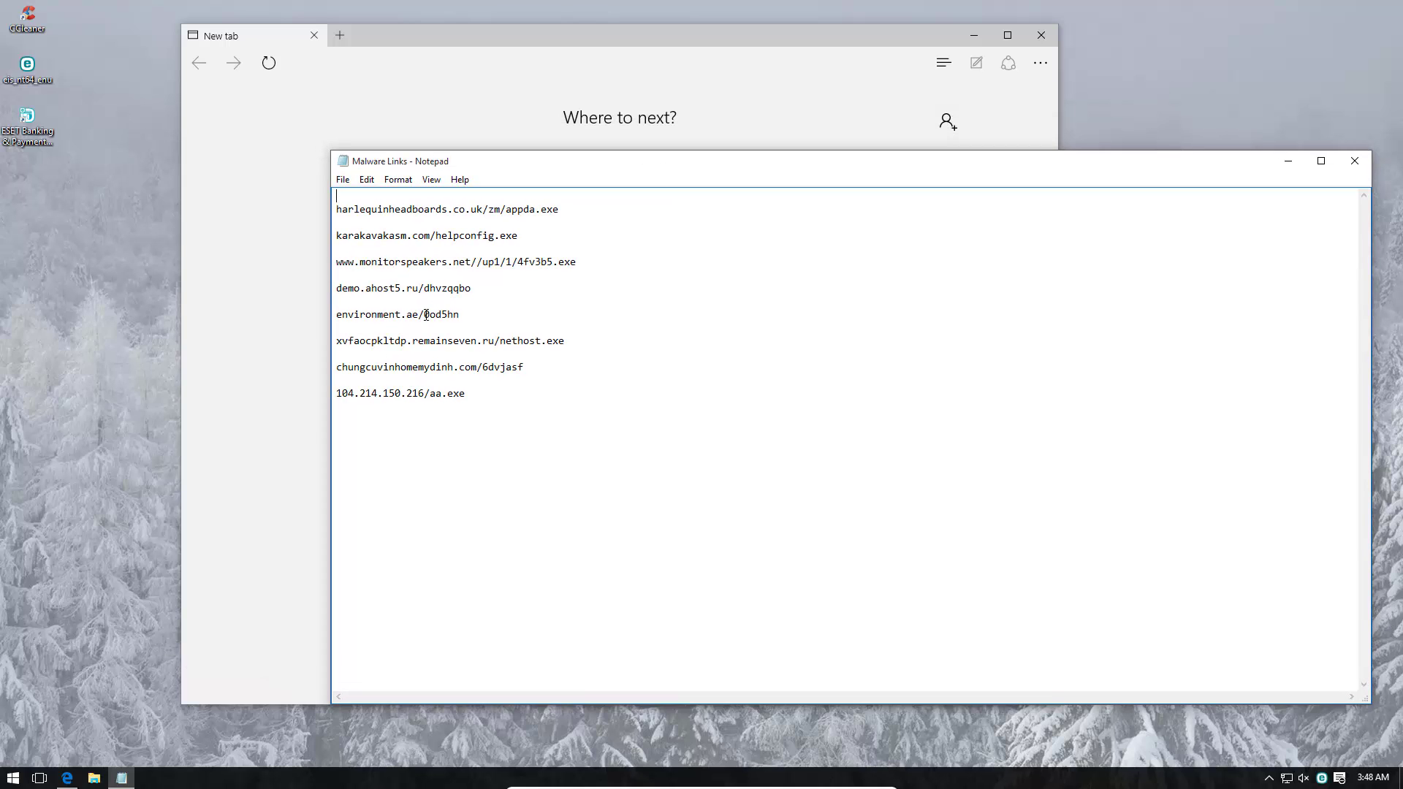
double_click(568, 211)
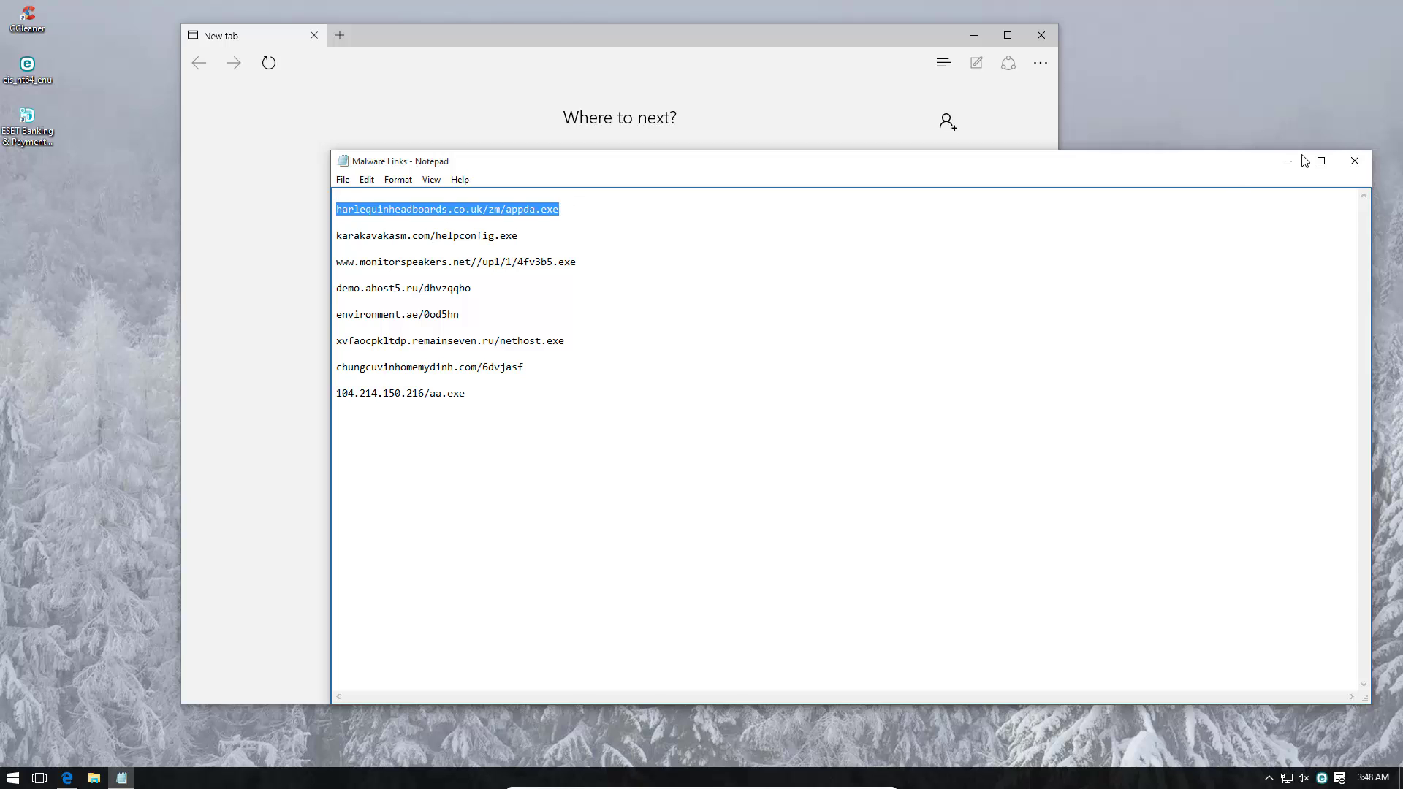
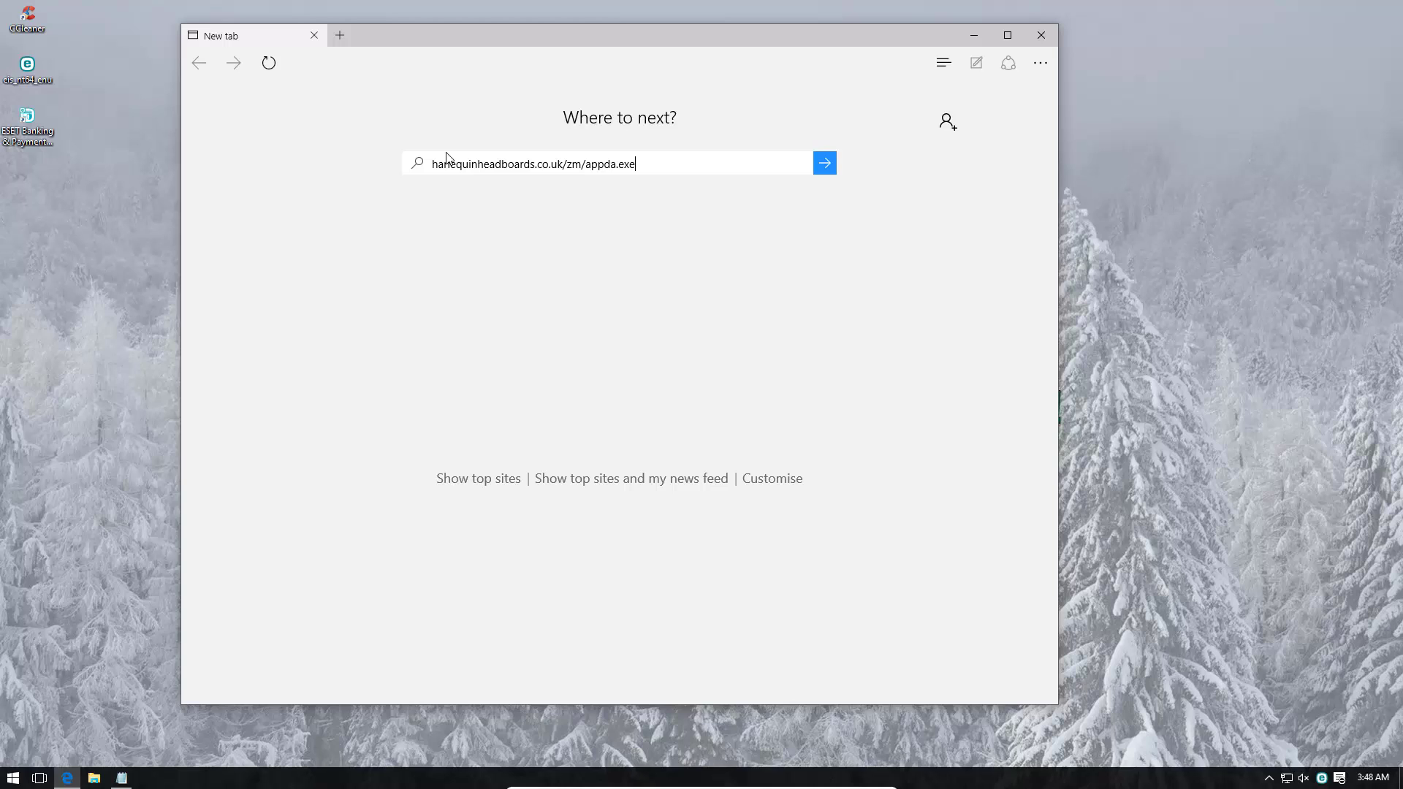
- Load the appda.exe download link and dismiss ESET's two threat notifications
key("Return")
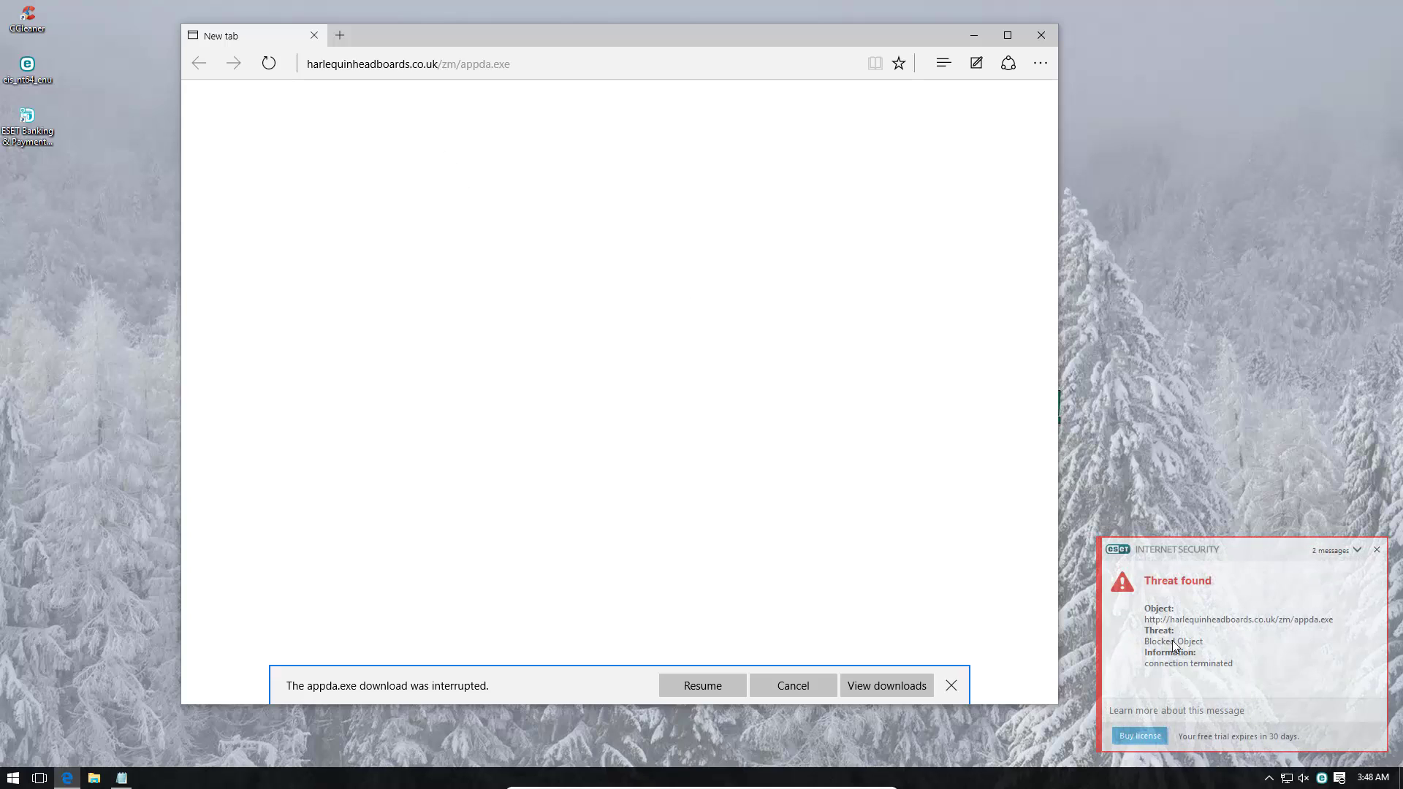
left_click(1377, 550)
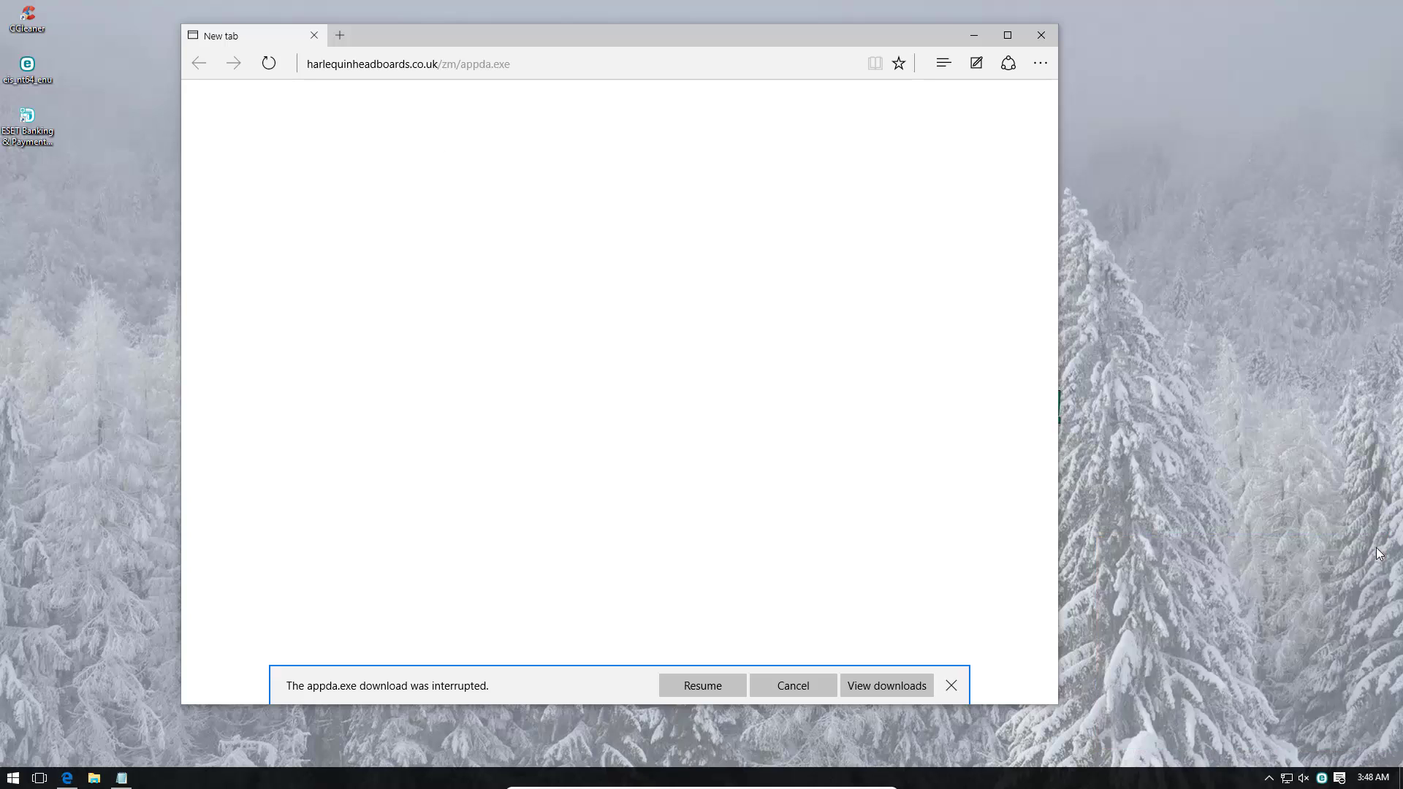
left_click(1377, 550)
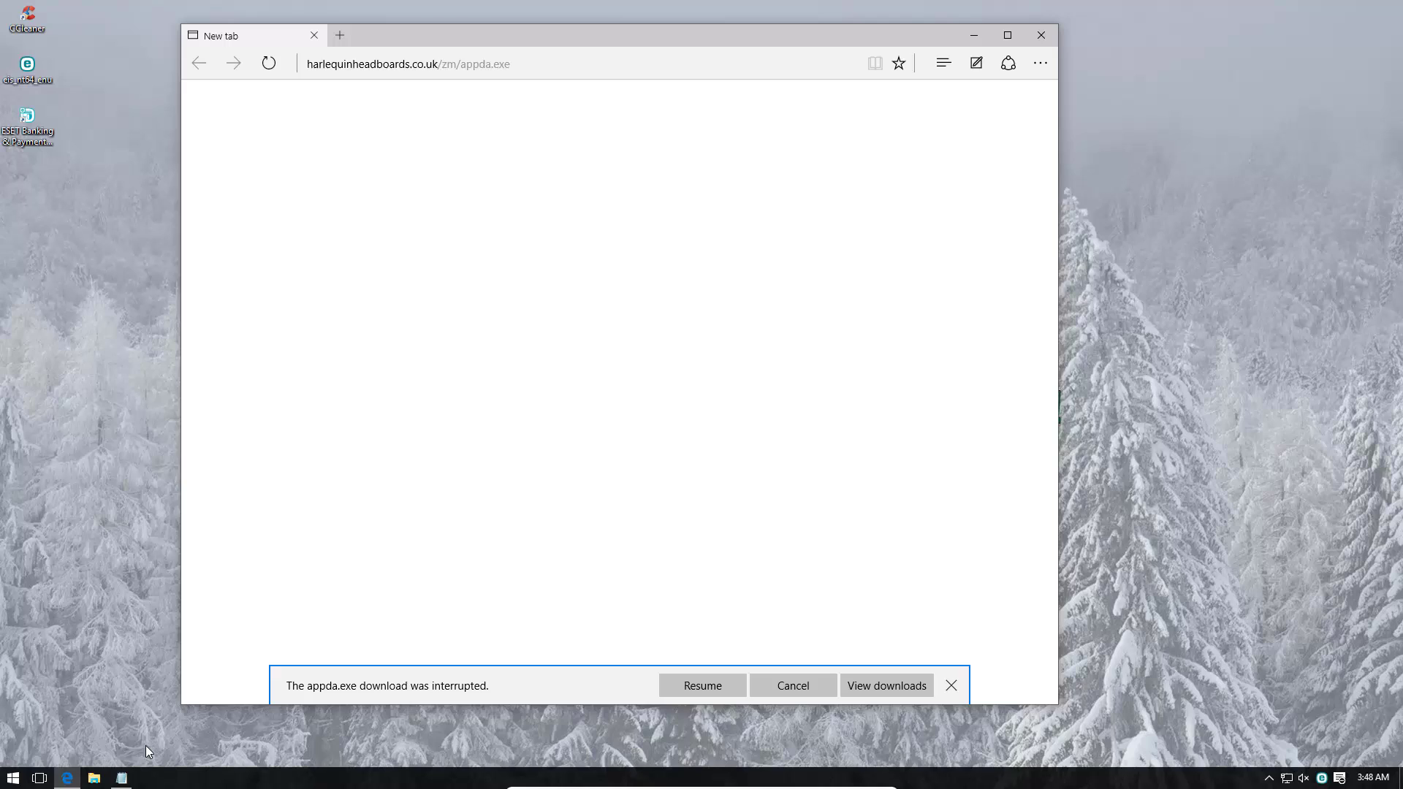
- Copy the karakavakasm link line from the Notepad malware list and return to Edge
left_click(121, 777)
left_click(531, 230)
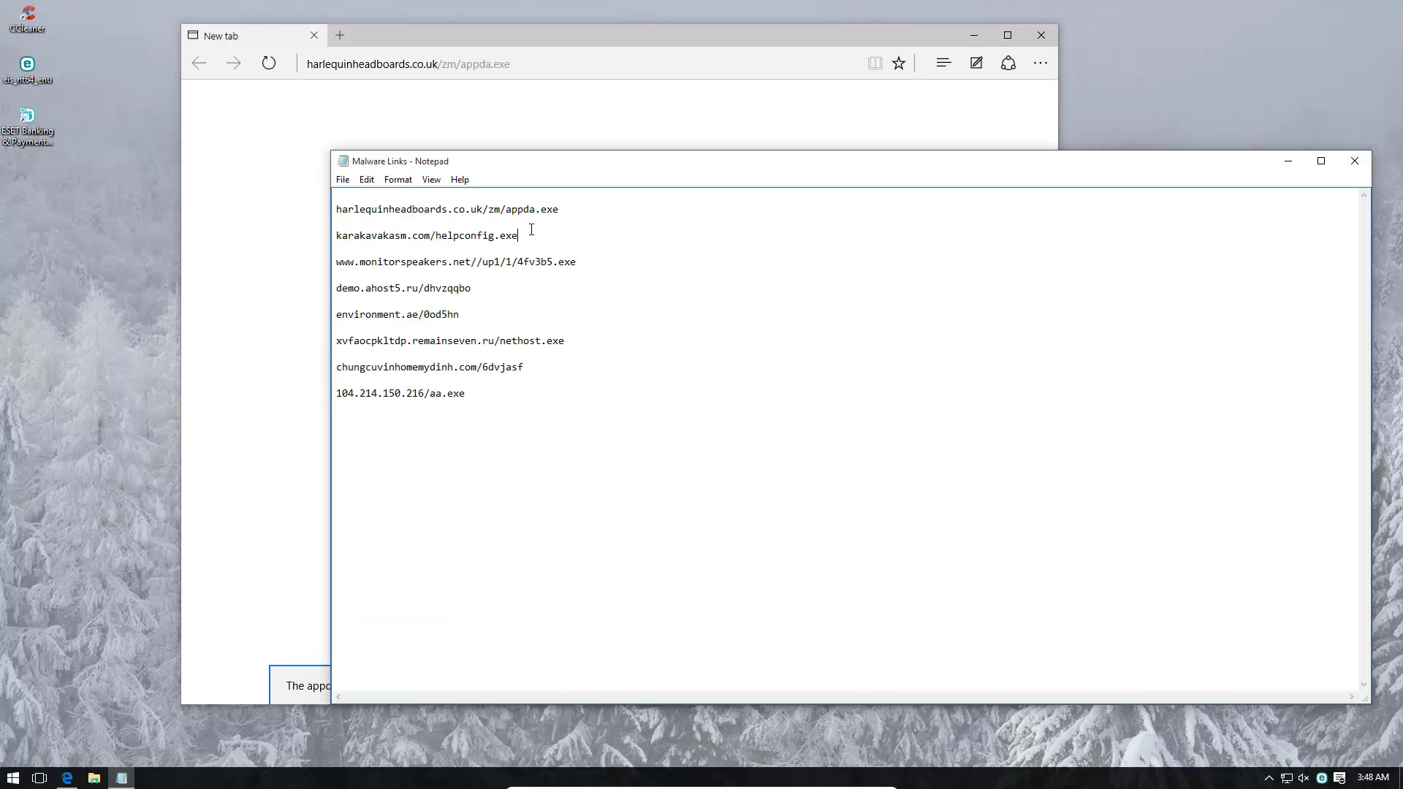
key("shift+Home")
key("ctrl+c")
left_click(364, 69)
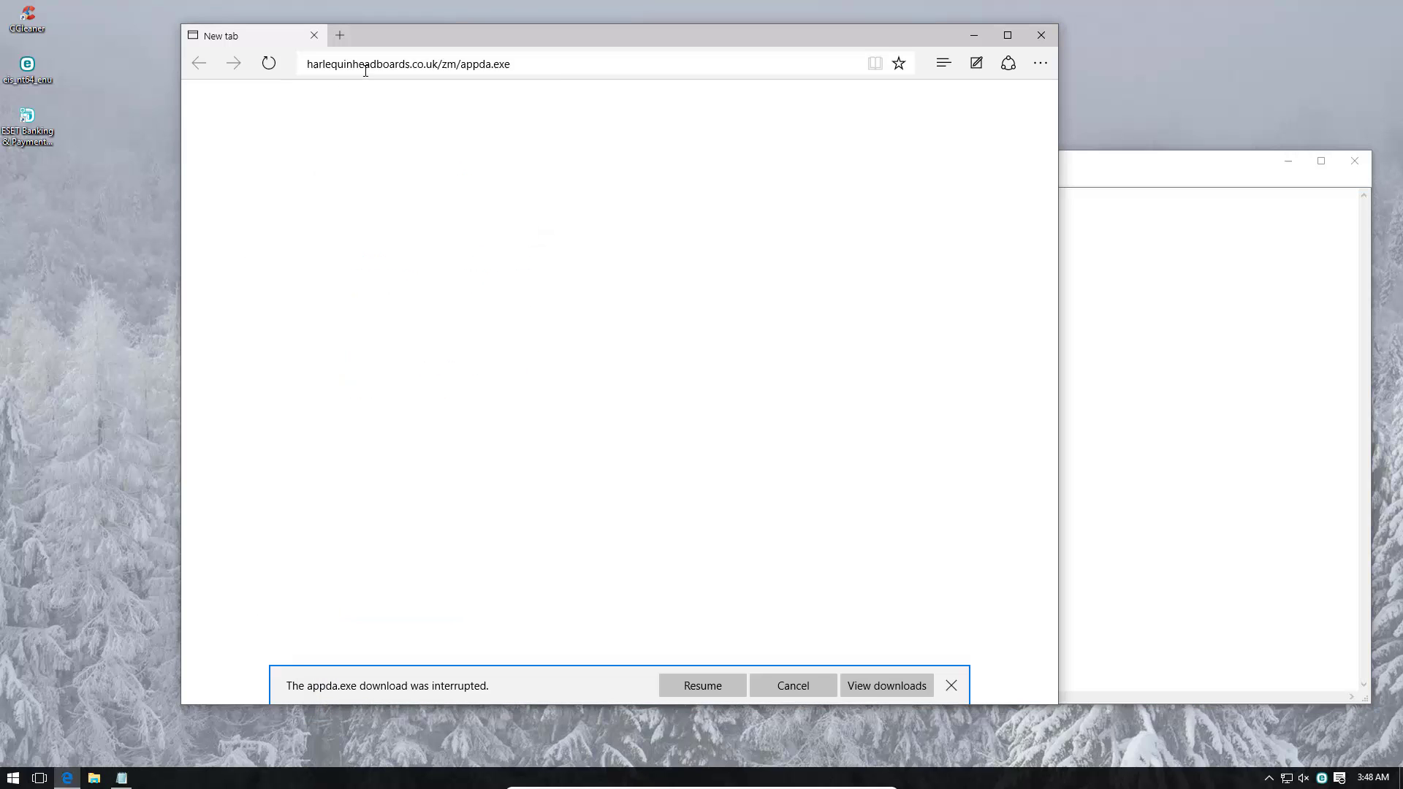
- Load the karakavakasm link, then replace the blocked-page tab with a fresh one
key("ctrl+v")
key("Return")
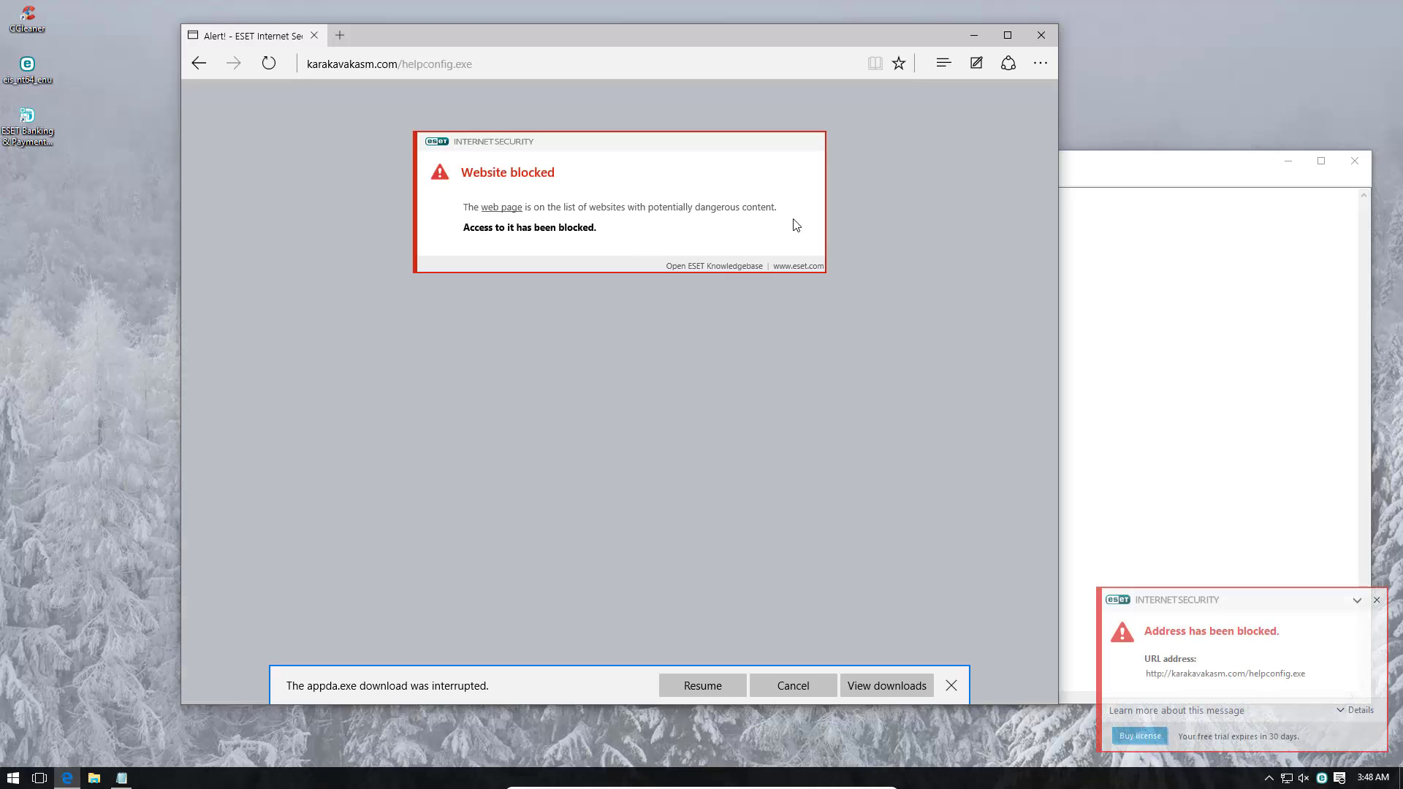
left_click(341, 35)
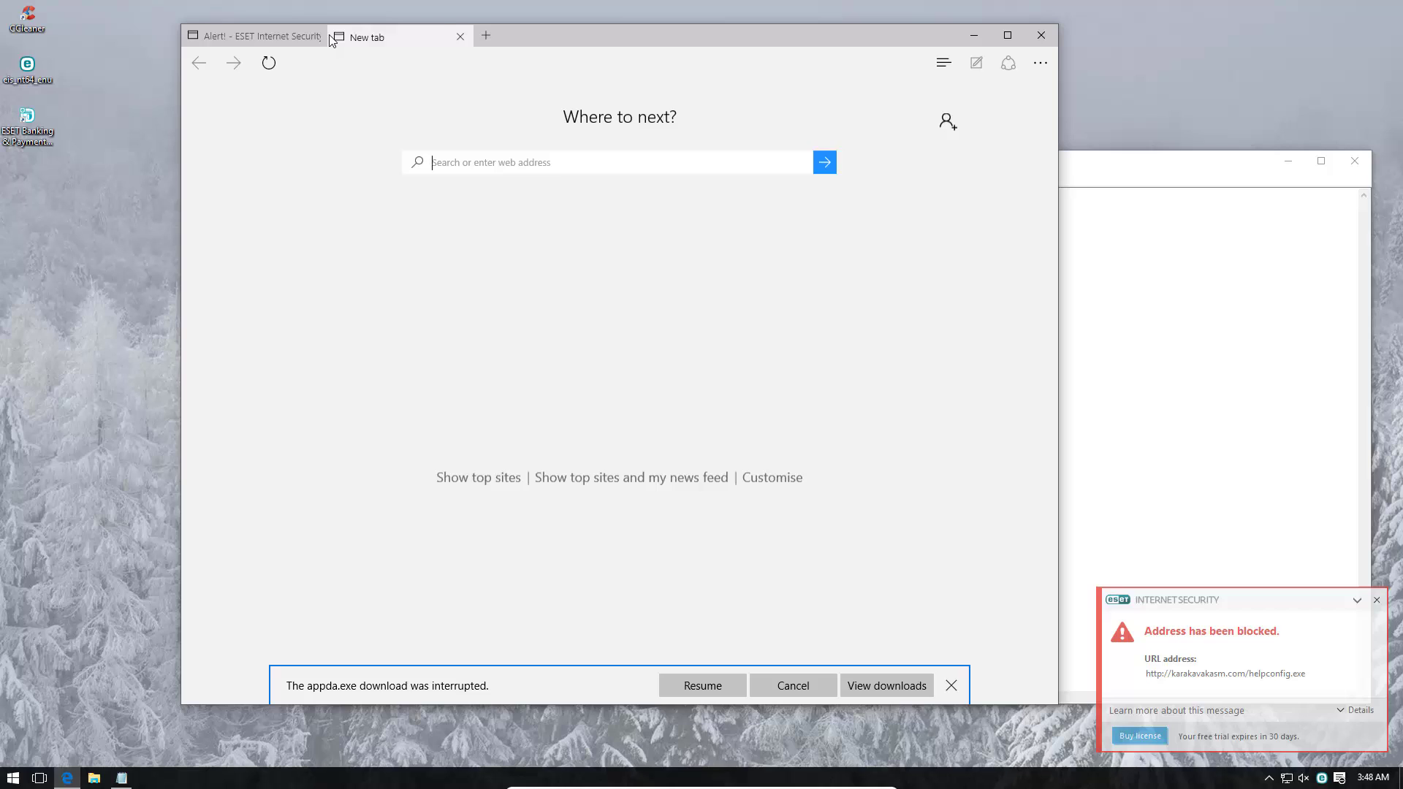
left_click(321, 35)
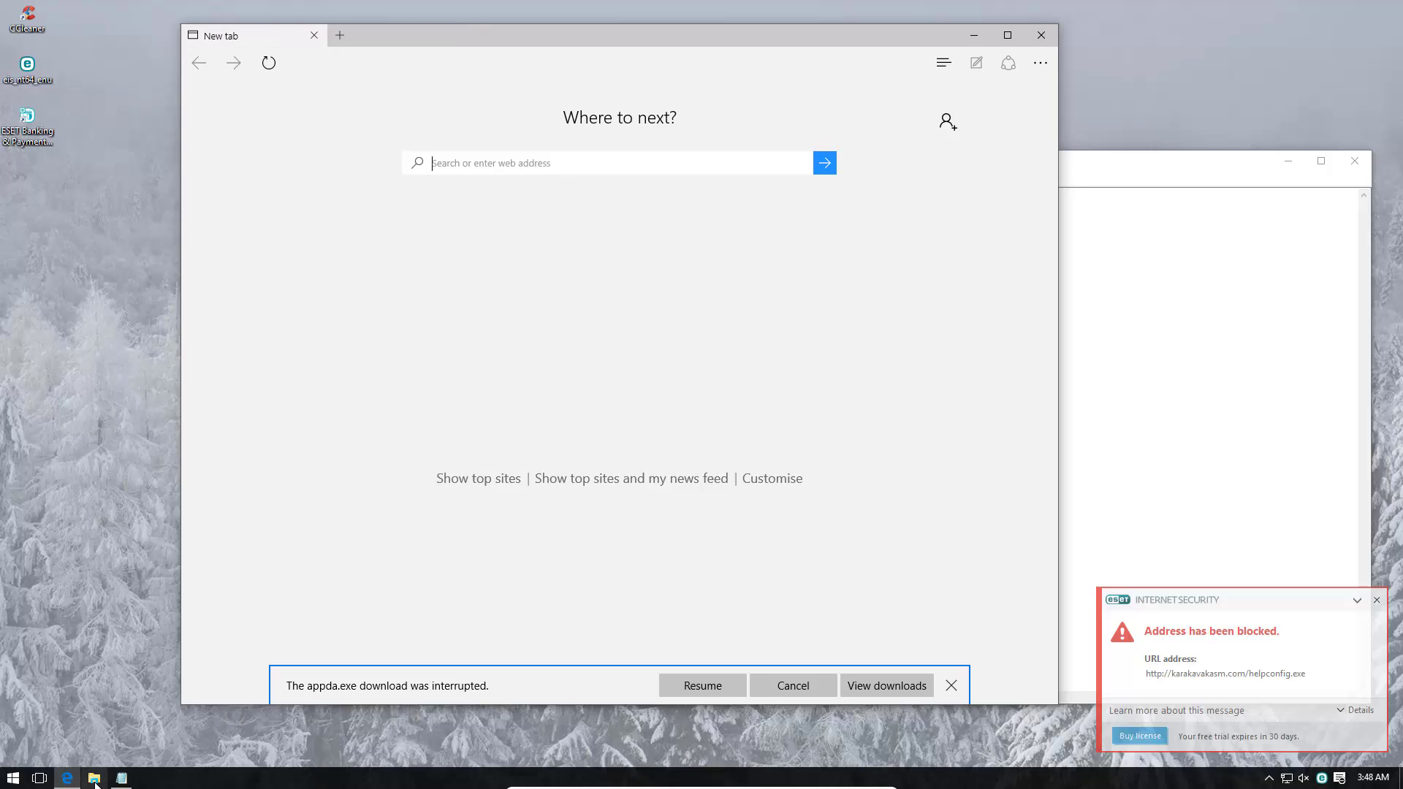
- Copy the monitorspeakers link from Notepad and load it in Edge
left_click(121, 778)
left_click_drag(596, 275, 604, 251)
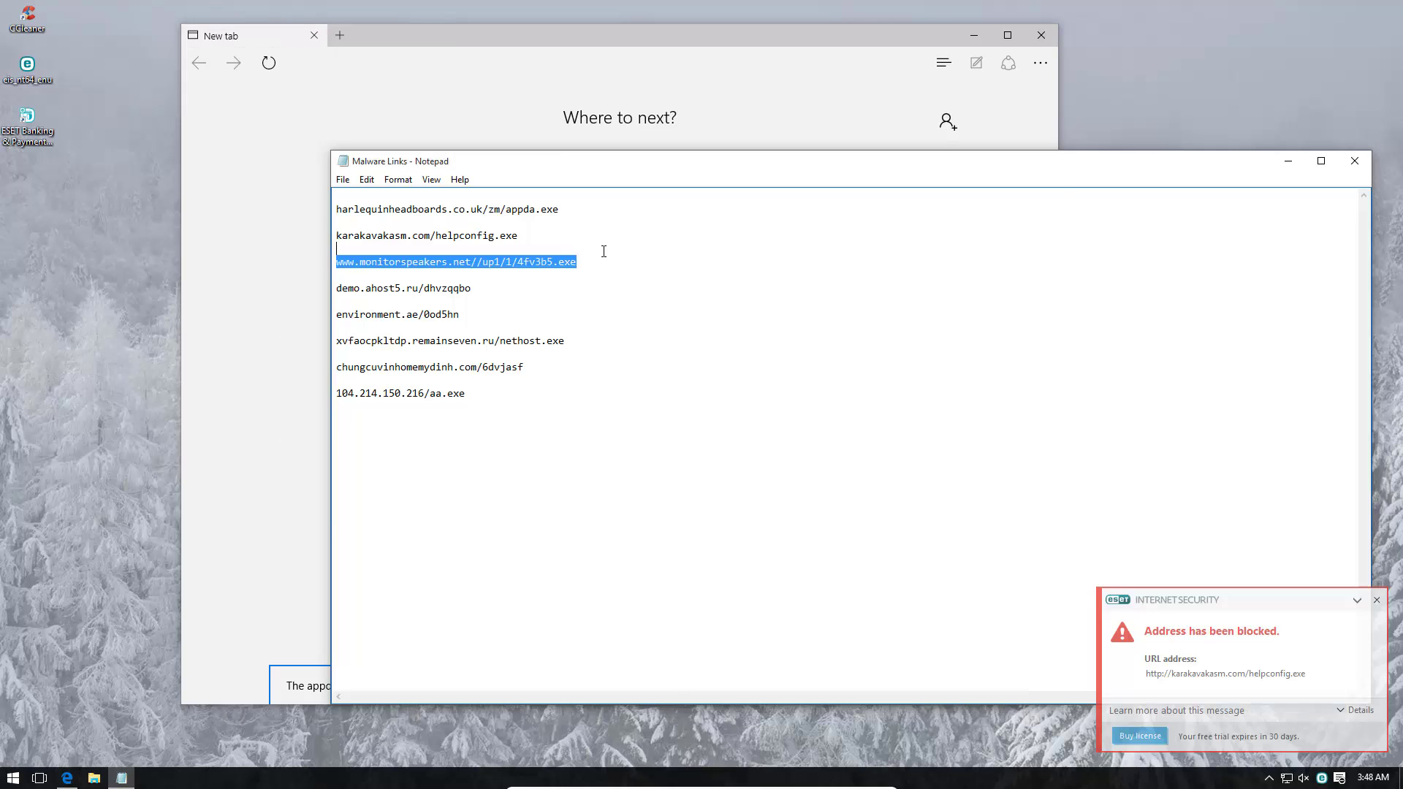
left_click(282, 257)
left_click(446, 162)
key("ctrl+v")
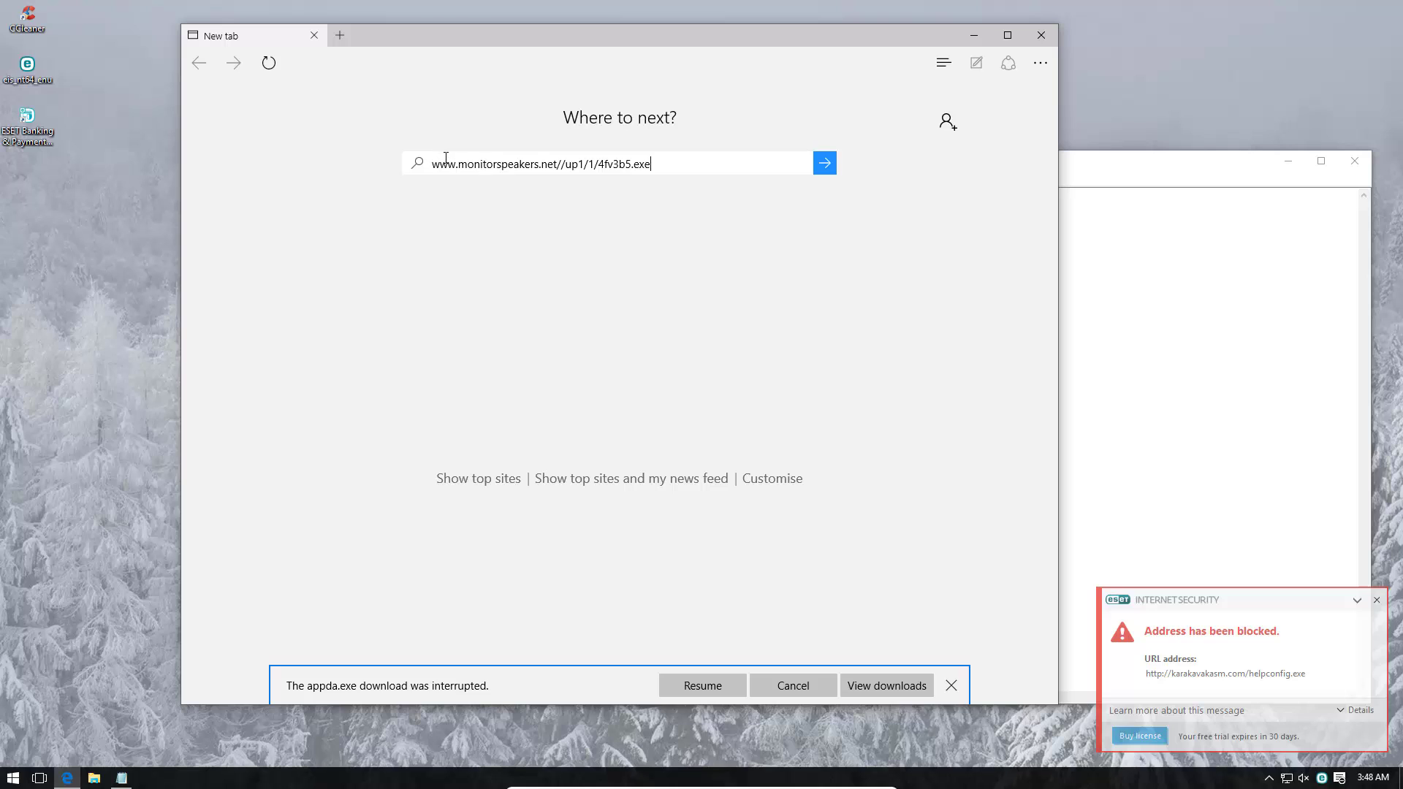
key("Return")
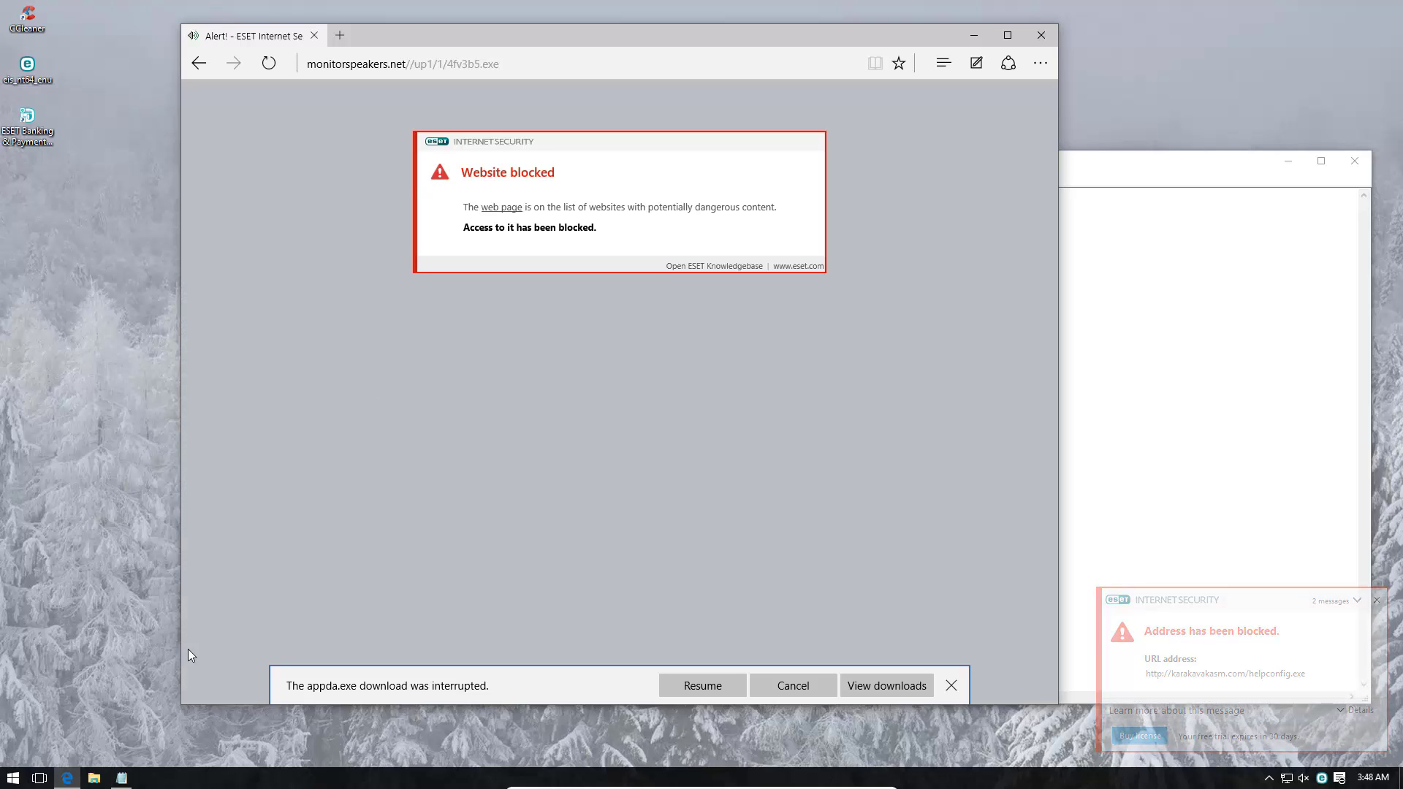
- Load the demo.ahost5.ru/dhvzqqbo link, then select the environment.ae/0od5hn line in Notepad
left_click(121, 778)
left_click_drag(512, 289, 336, 290)
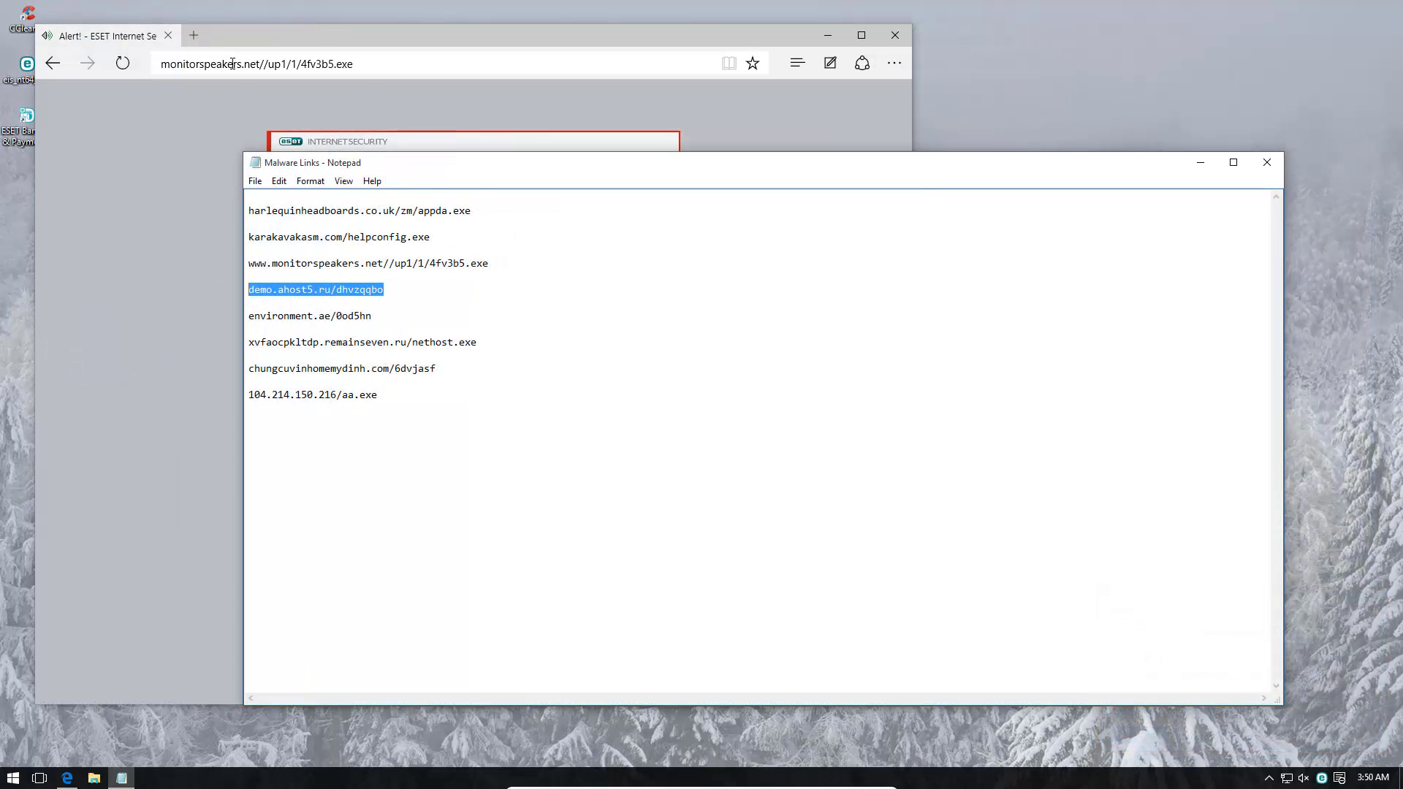
left_click(232, 64)
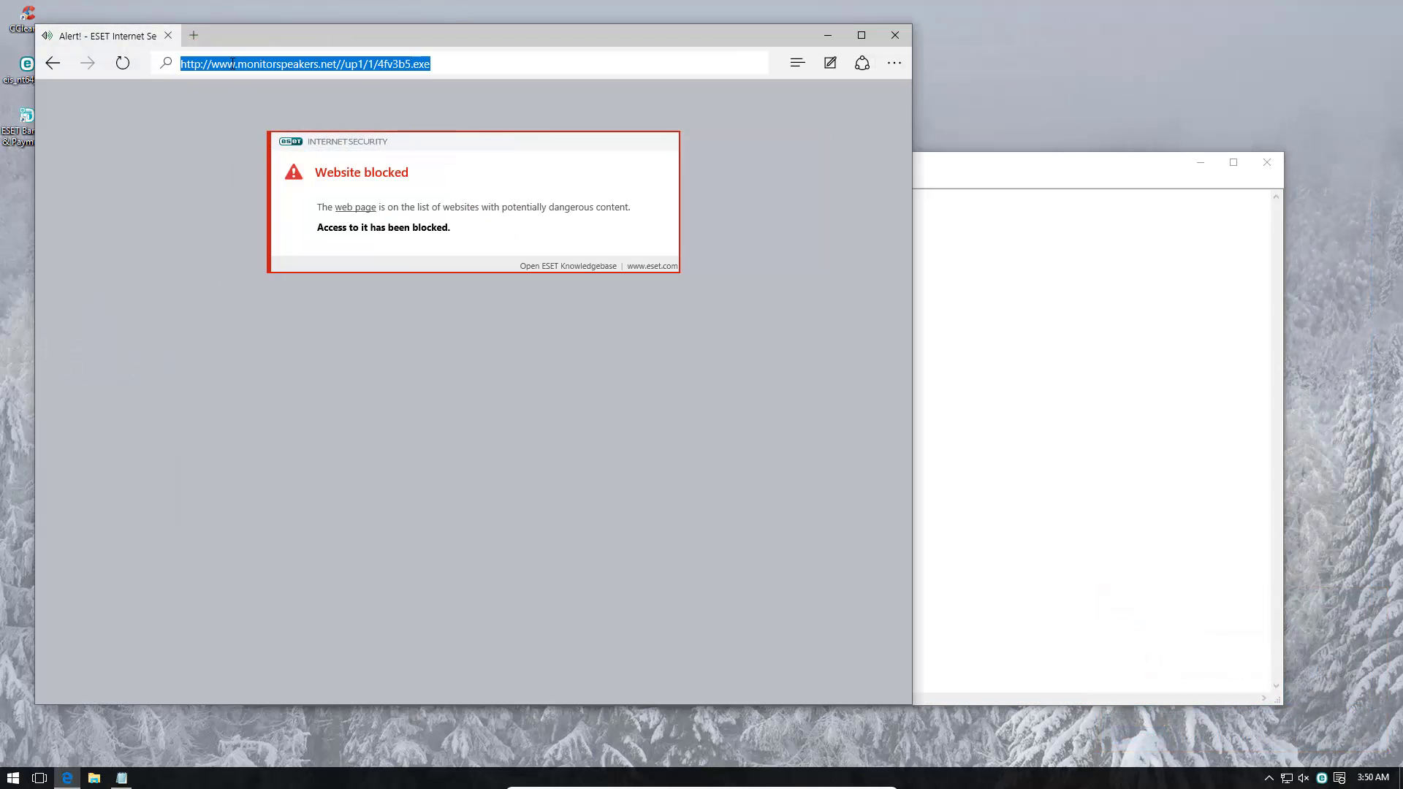
key("ctrl+v")
key("Return")
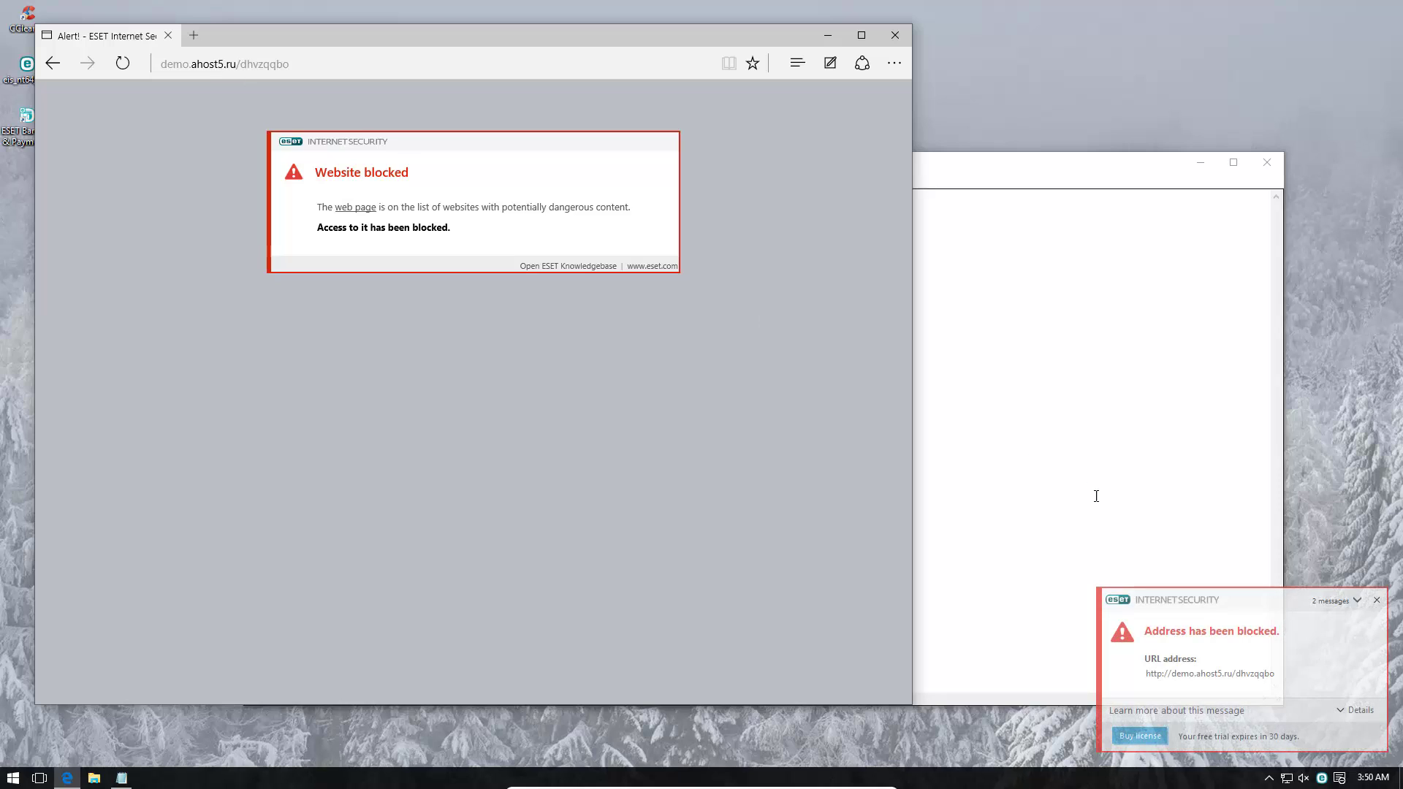
left_click(1033, 438)
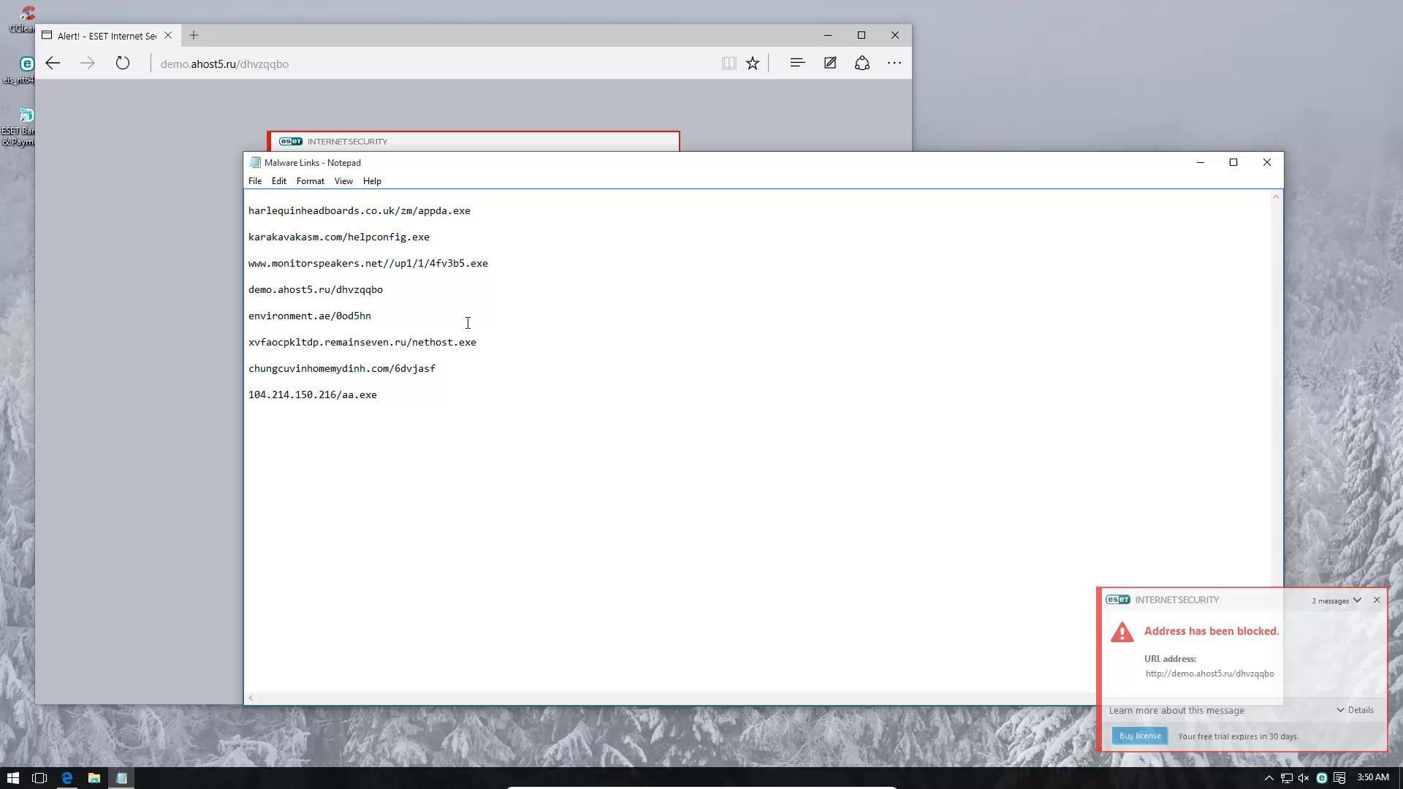
left_click_drag(428, 316, 142, 302)
key("ctrl+c")
- Paste the environment.ae link over Edge's address and load it
left_click(142, 302)
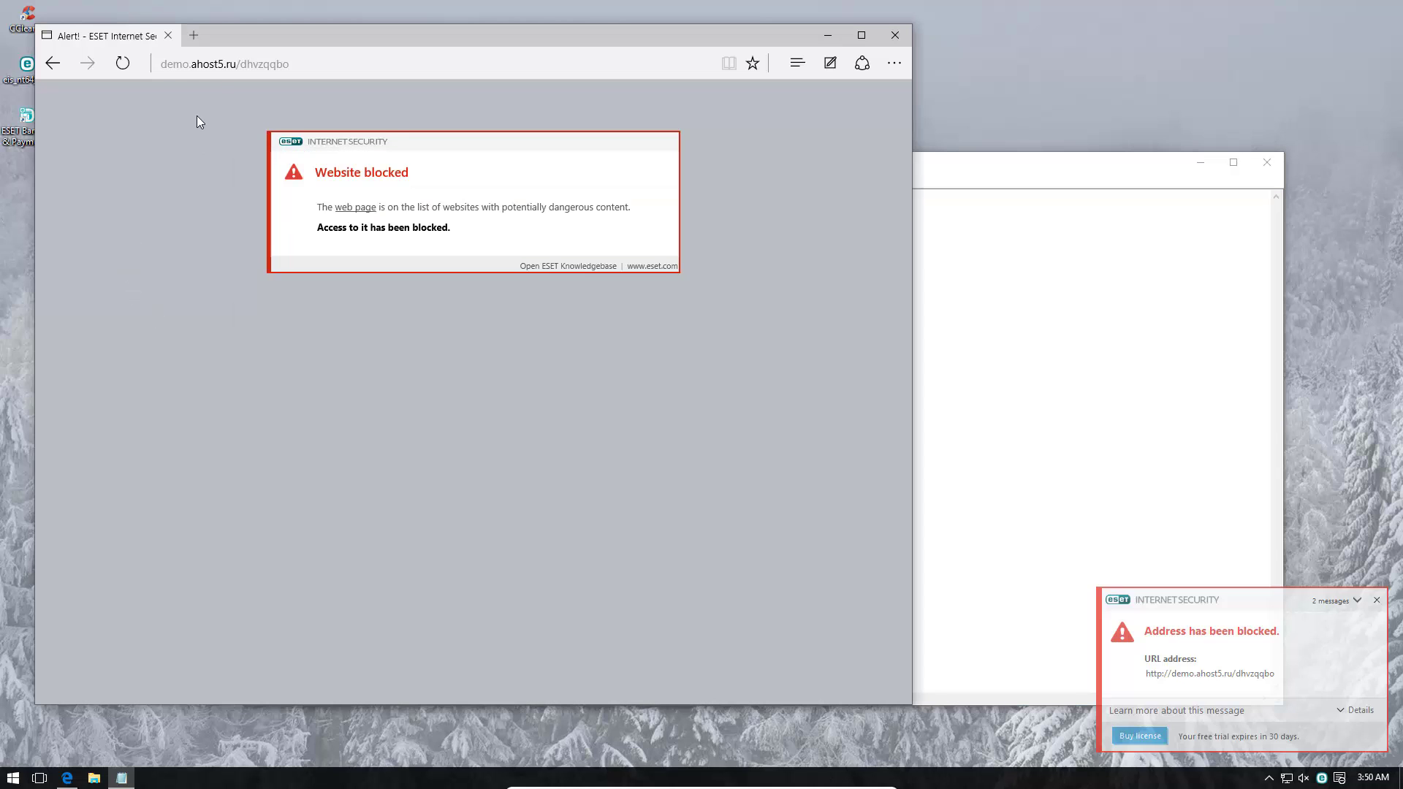
left_click(228, 66)
left_click(228, 67)
key("ctrl+v")
key("Return")
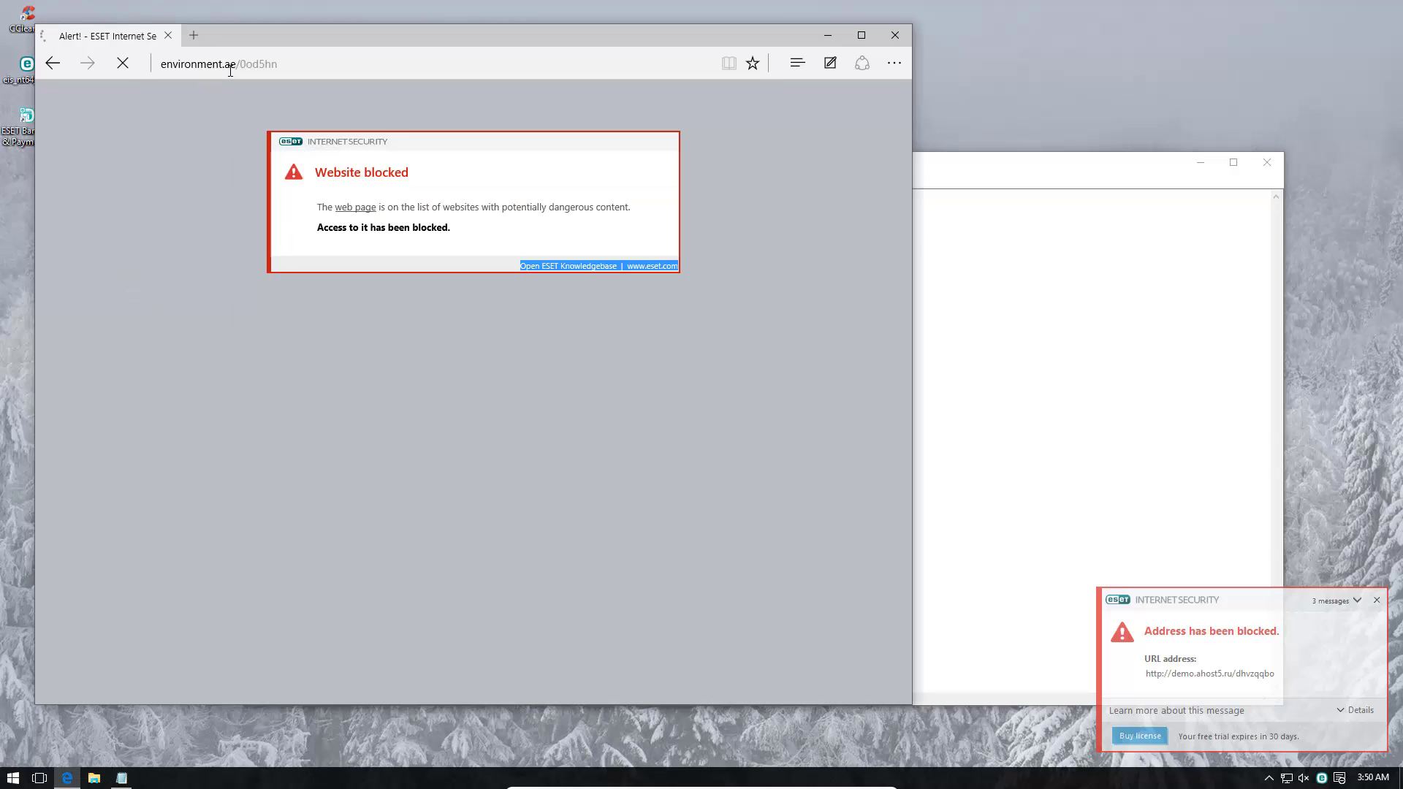
- Copy the remainseven.ru nethost.exe link from Notepad and load it in Edge
left_click(940, 304)
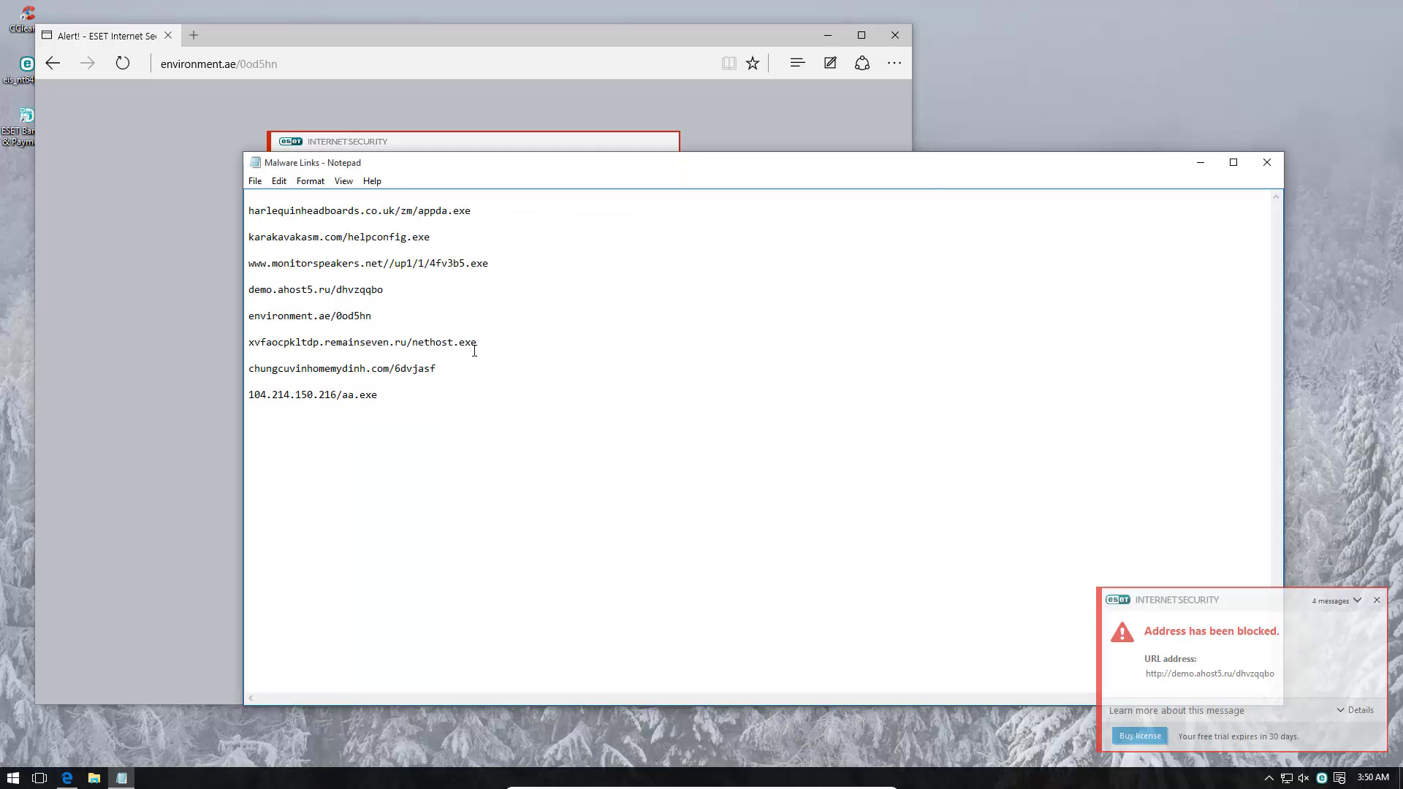
left_click_drag(510, 343, 245, 340)
key("ctrl+c")
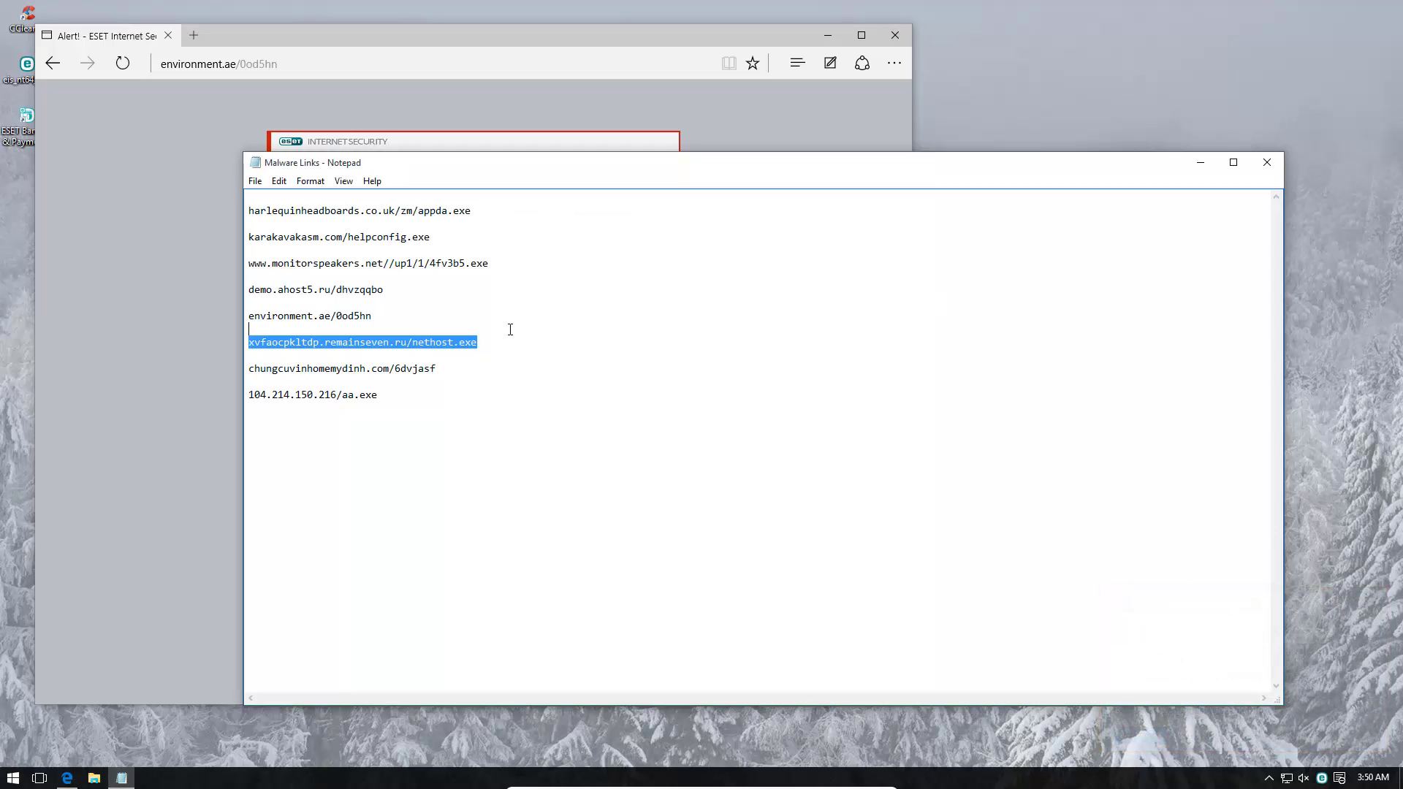
left_click(217, 326)
left_click(268, 63)
key("ctrl+v")
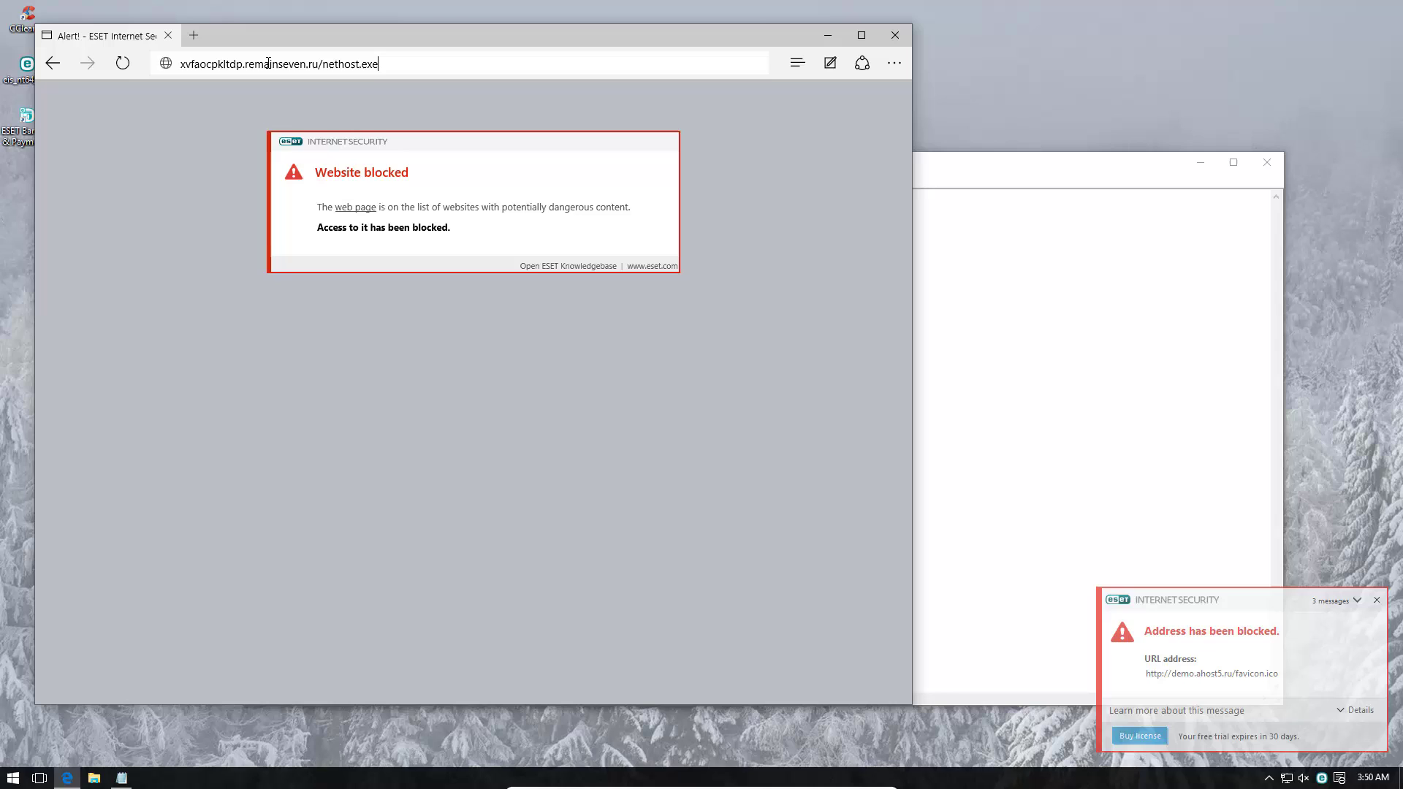
key("Return")
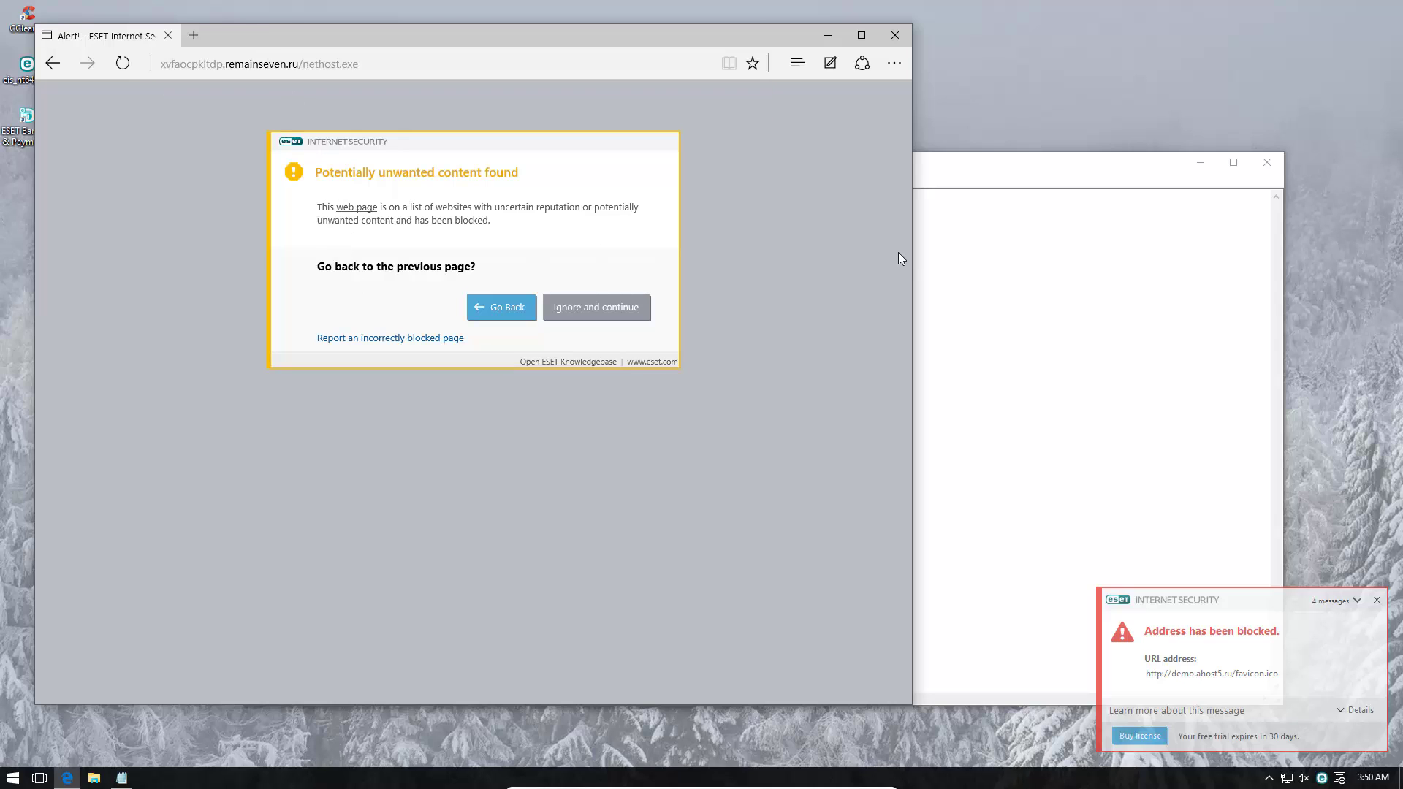
- Copy the chungcuvinhomemydinh.com/6dvjasf link and load it in Edge
left_click(925, 282)
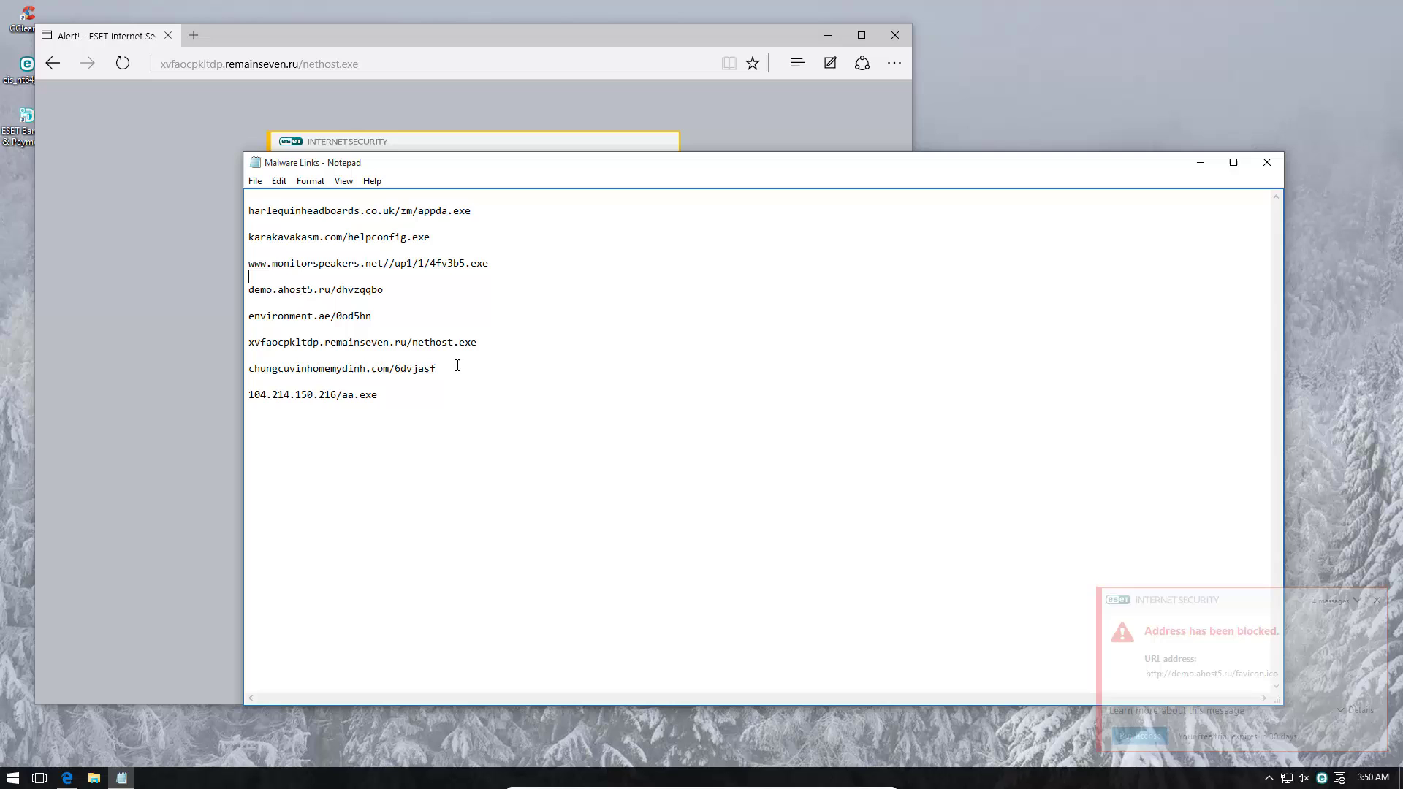
left_click_drag(457, 367, 248, 370)
key("ctrl+c")
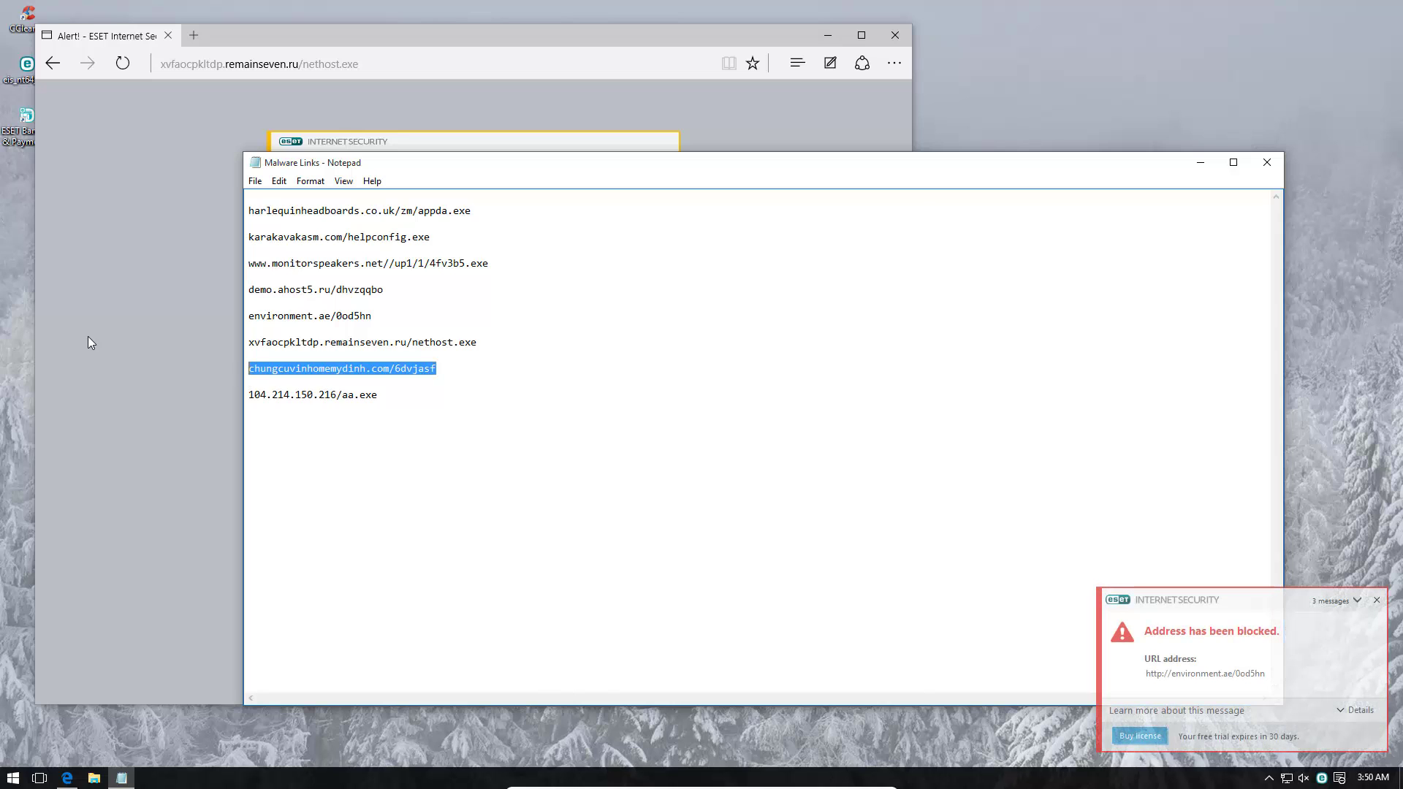
left_click(87, 336)
left_click(217, 72)
key("ctrl+v")
key("Return")
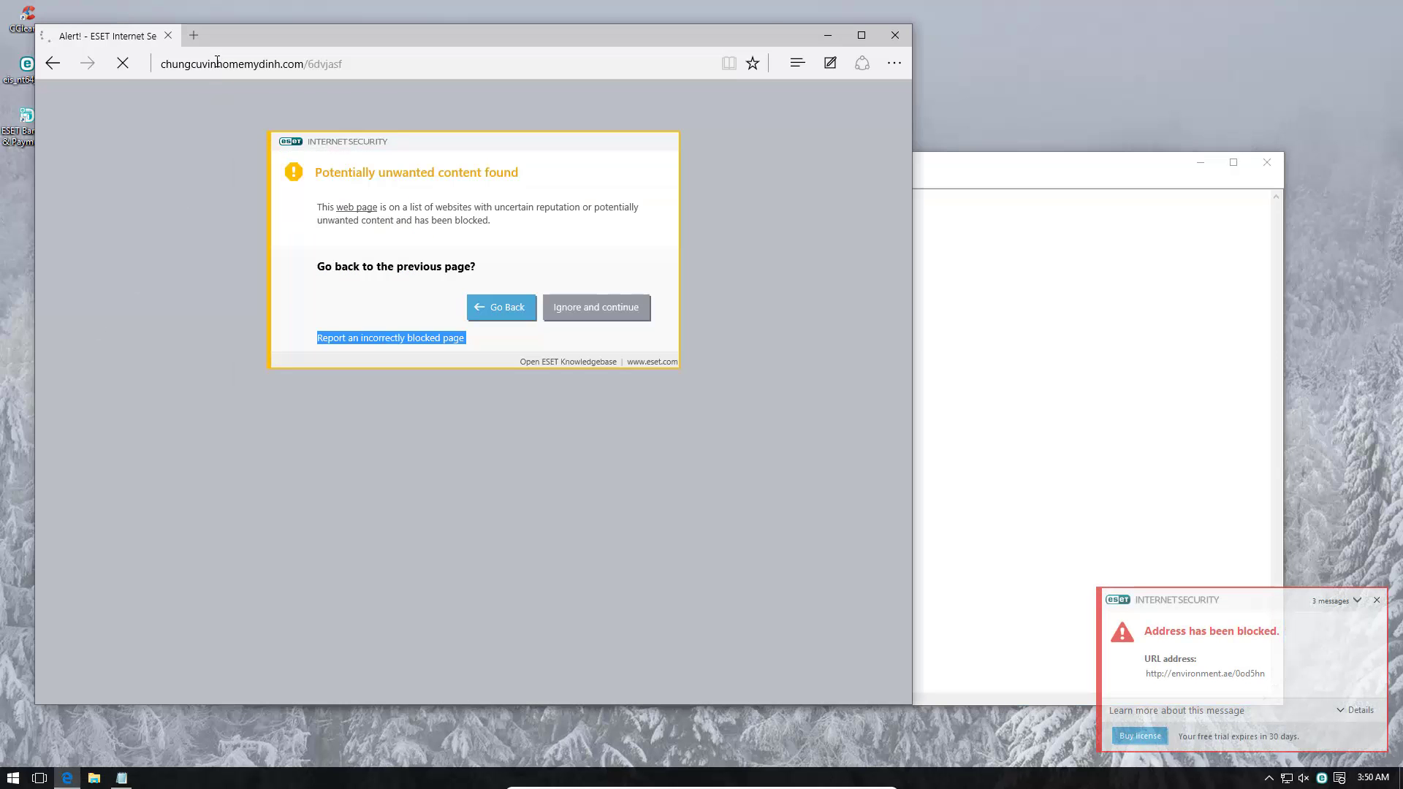
- Load the 104.214.150.216/aa.exe link, then close the Edge window
left_click(1011, 353)
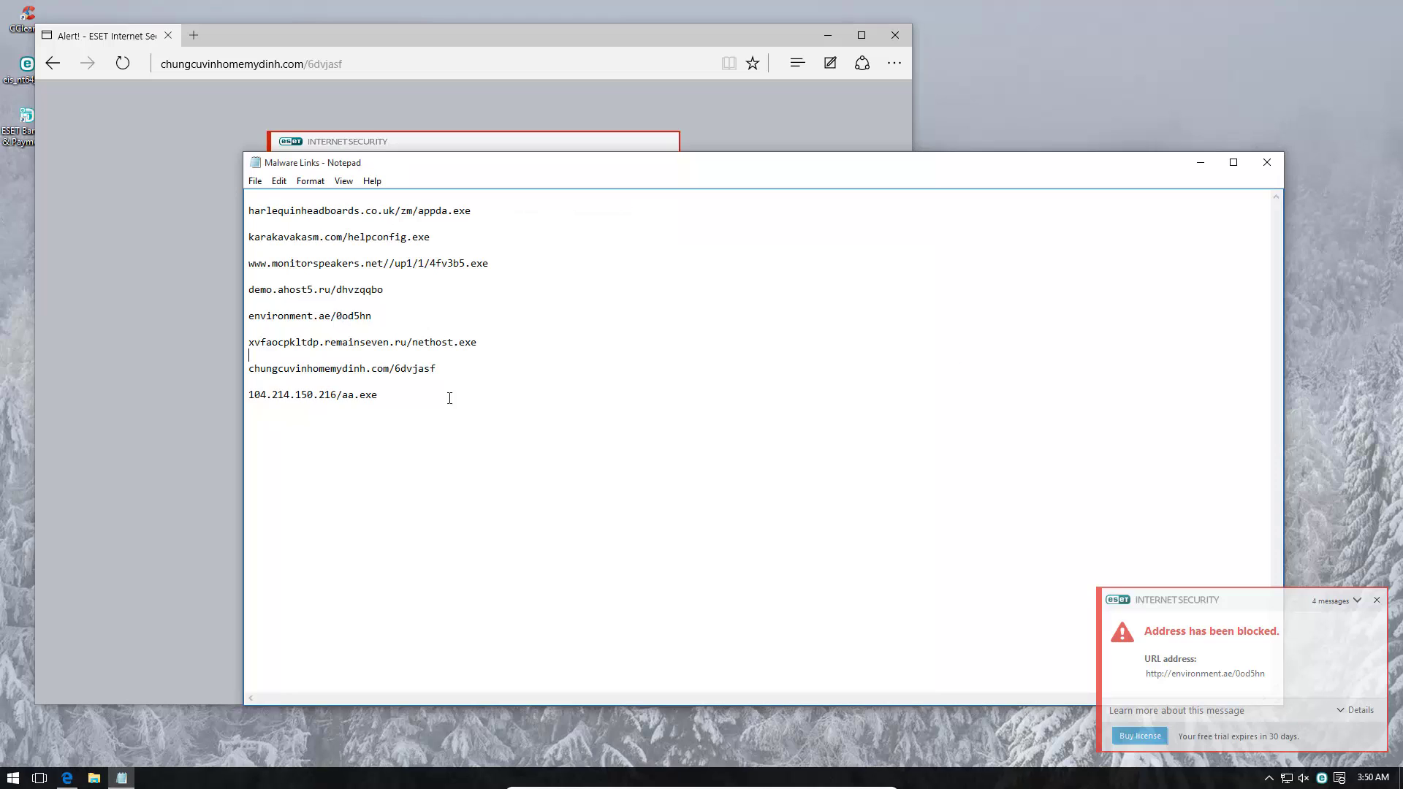
left_click_drag(449, 398, 218, 400)
key("ctrl+c")
left_click(155, 351)
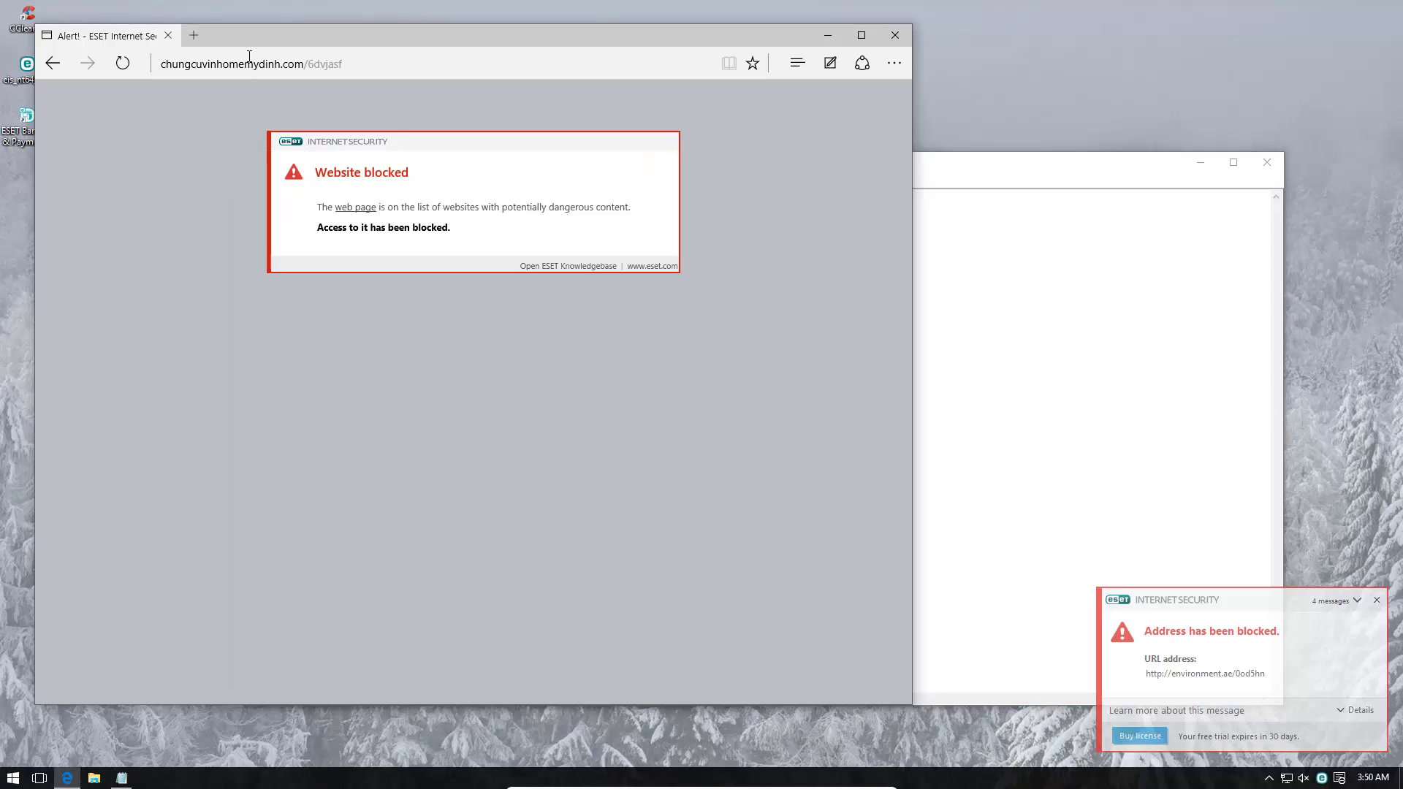
left_click(257, 63)
key("ctrl+v")
key("Return")
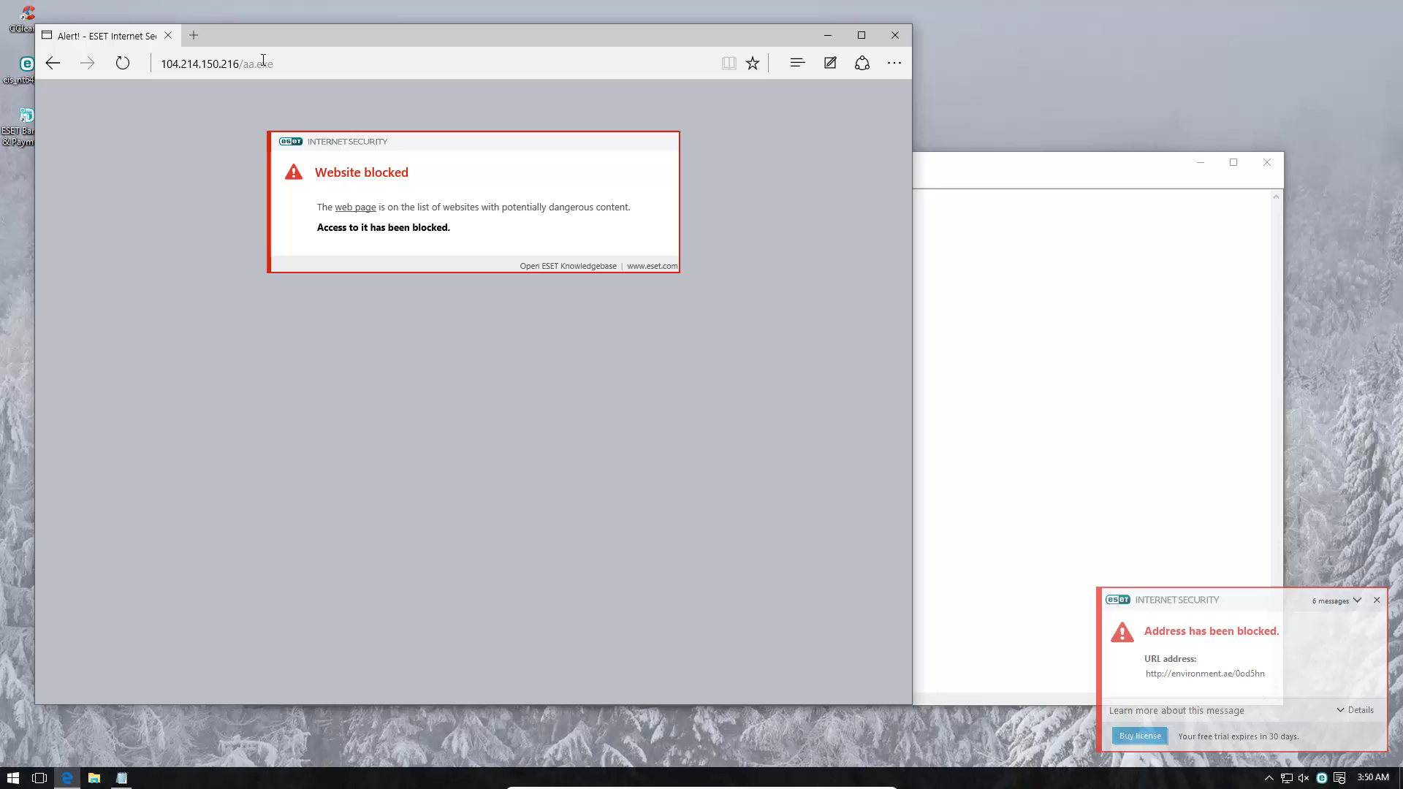
left_click(894, 35)
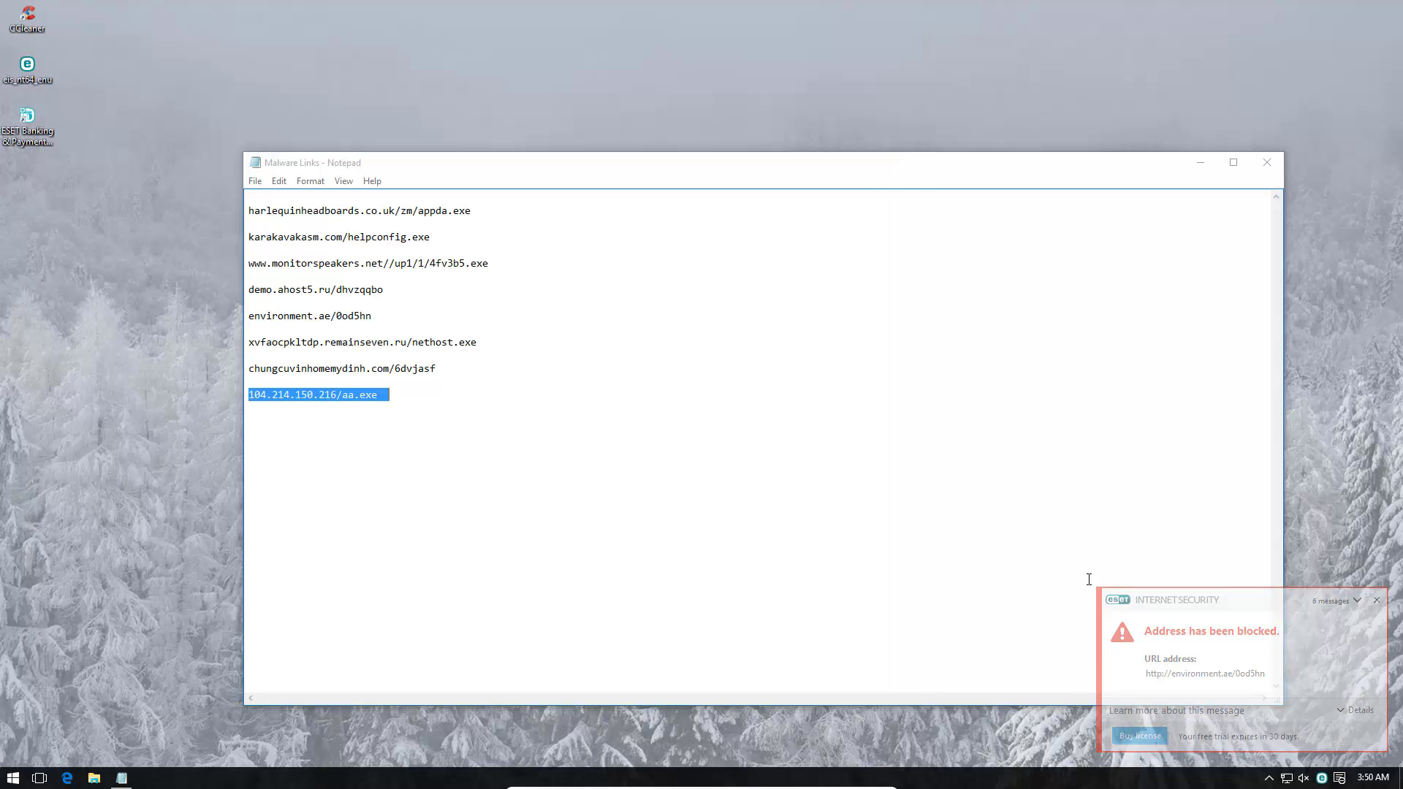
- Dismiss the ESET blocked-address notices, close Notepad, and show This PC in File Explorer
left_click(1377, 603)
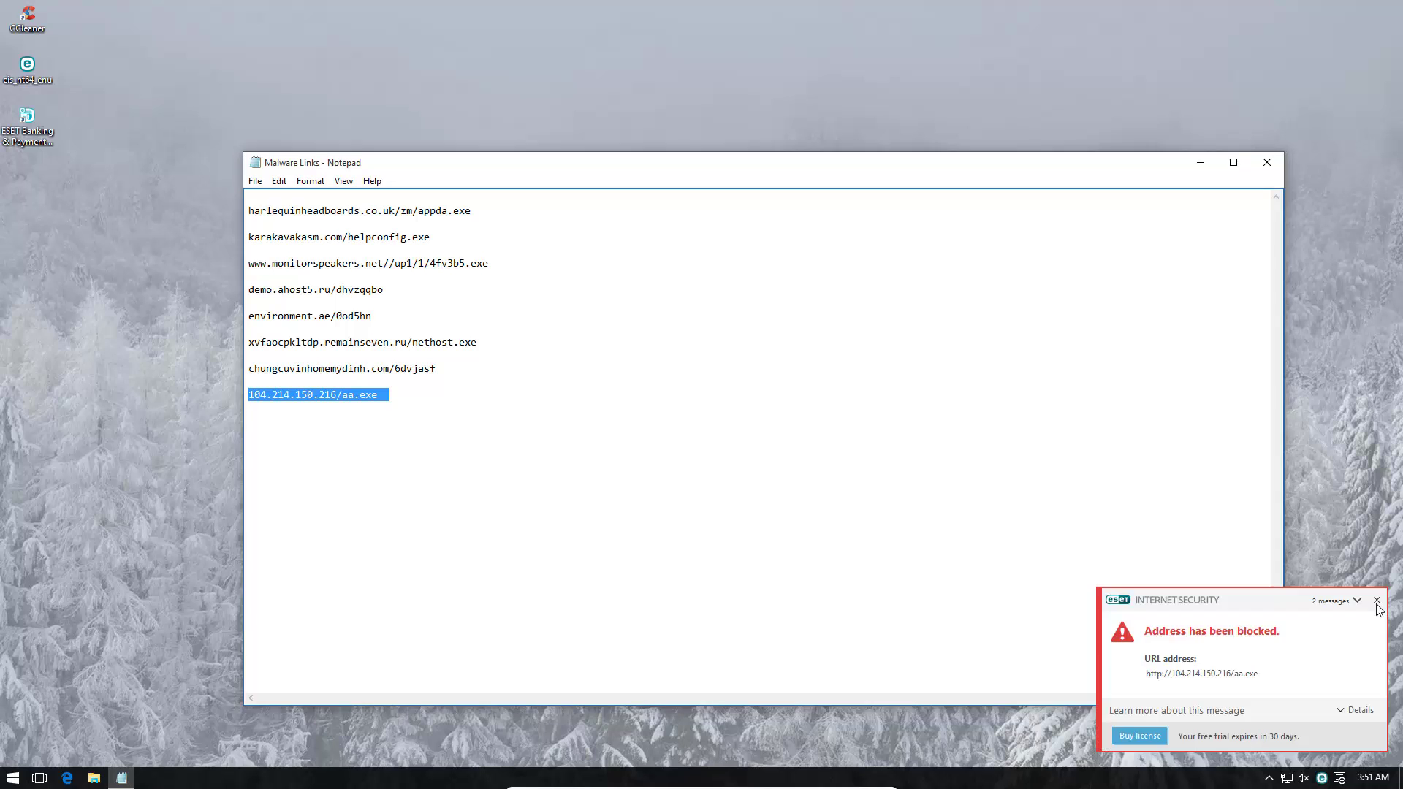
left_click(1377, 604)
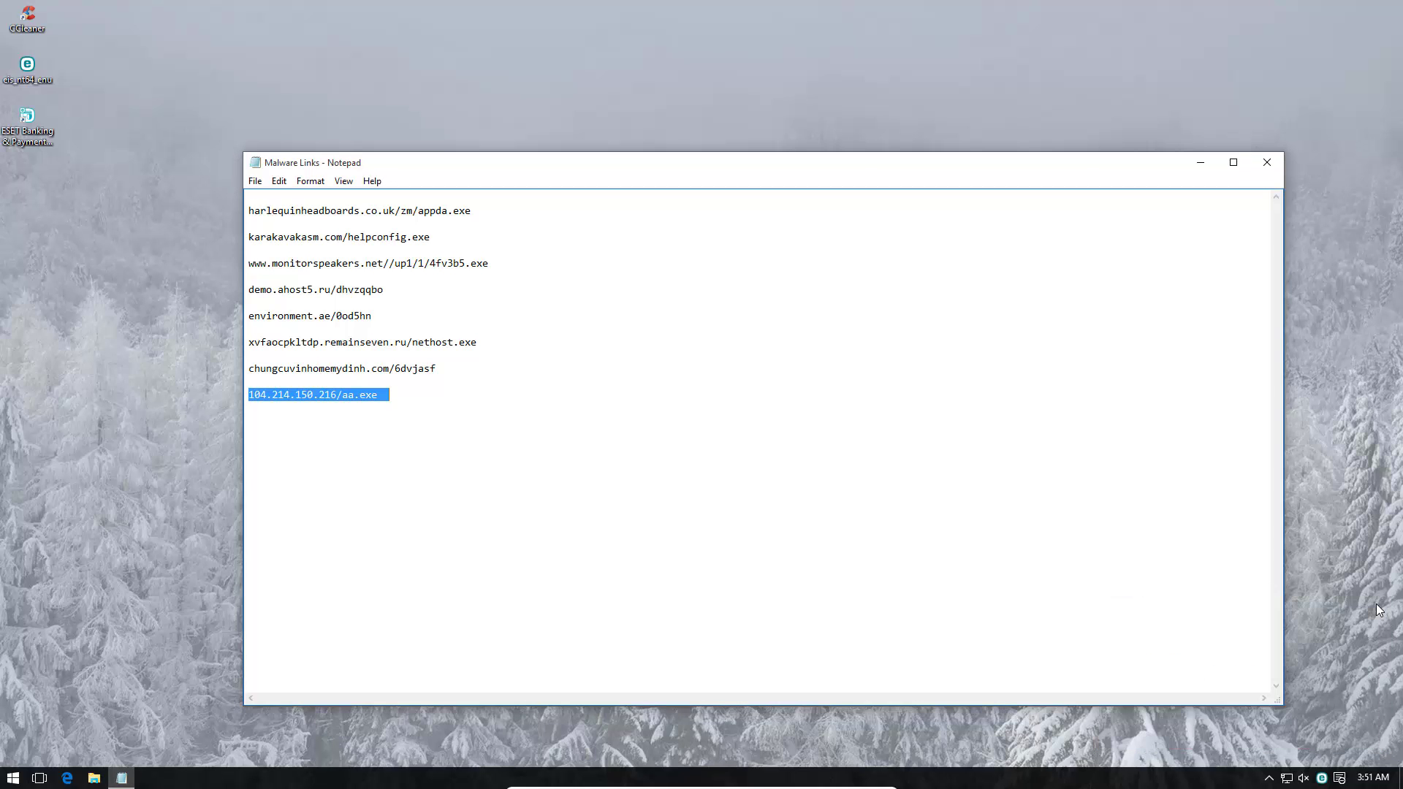
left_click(1266, 163)
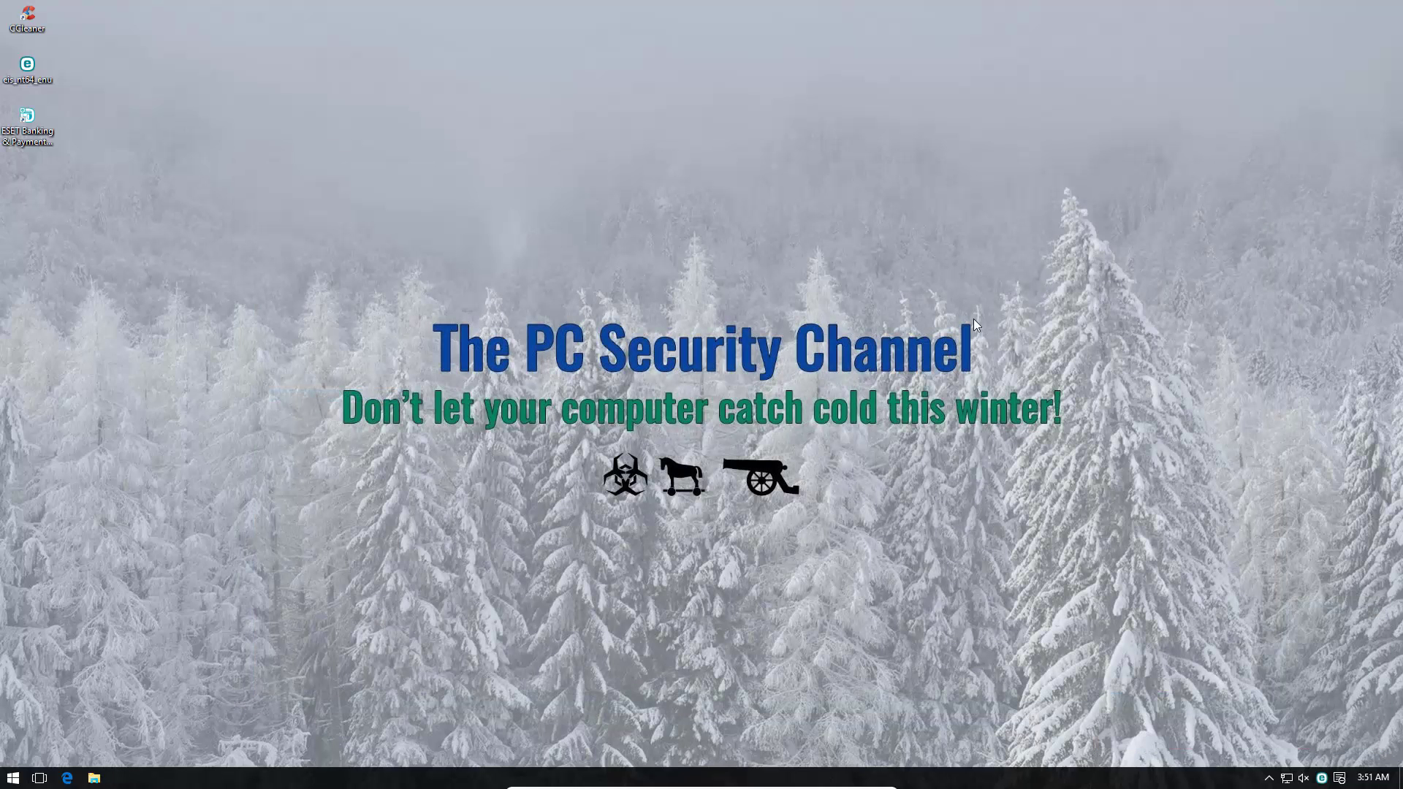
left_click(94, 777)
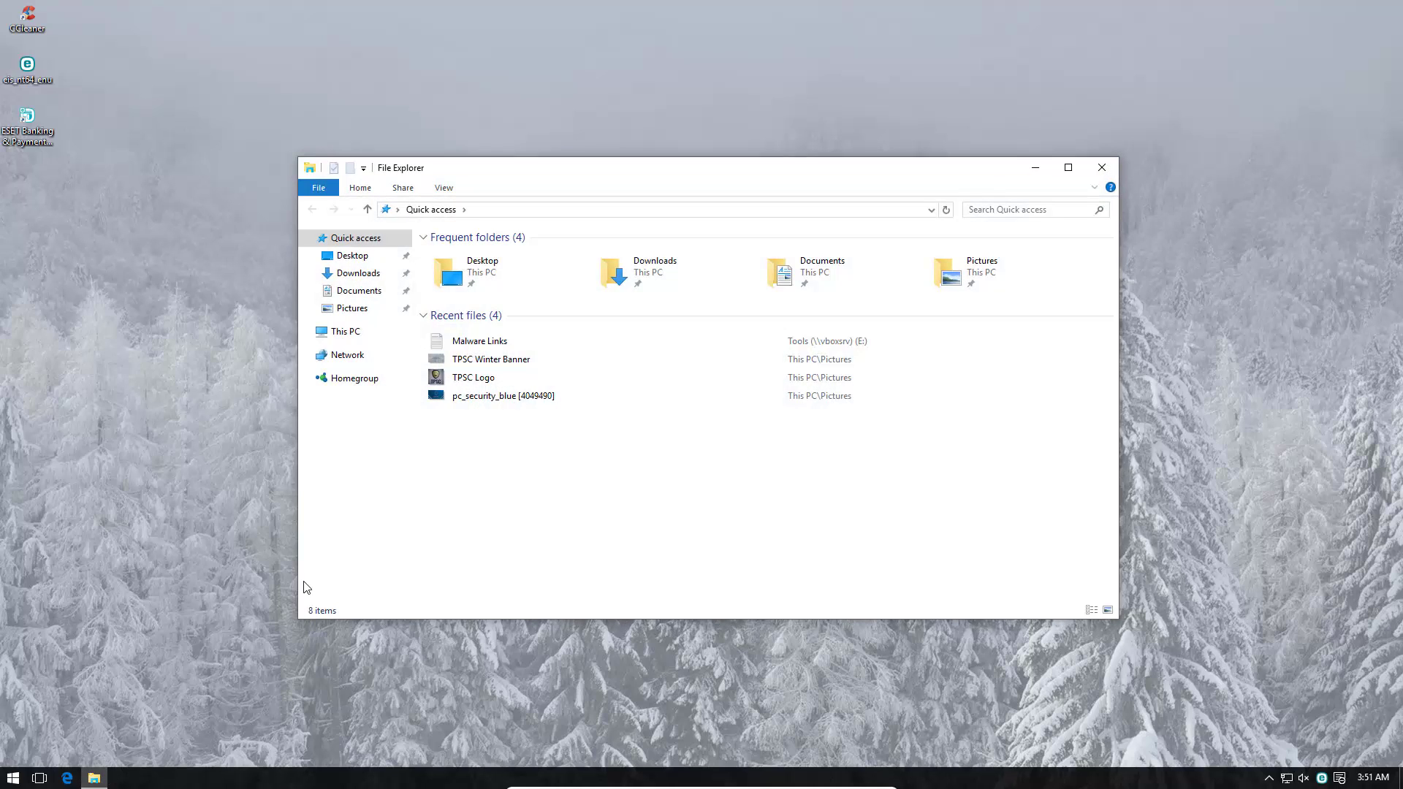
left_click(354, 335)
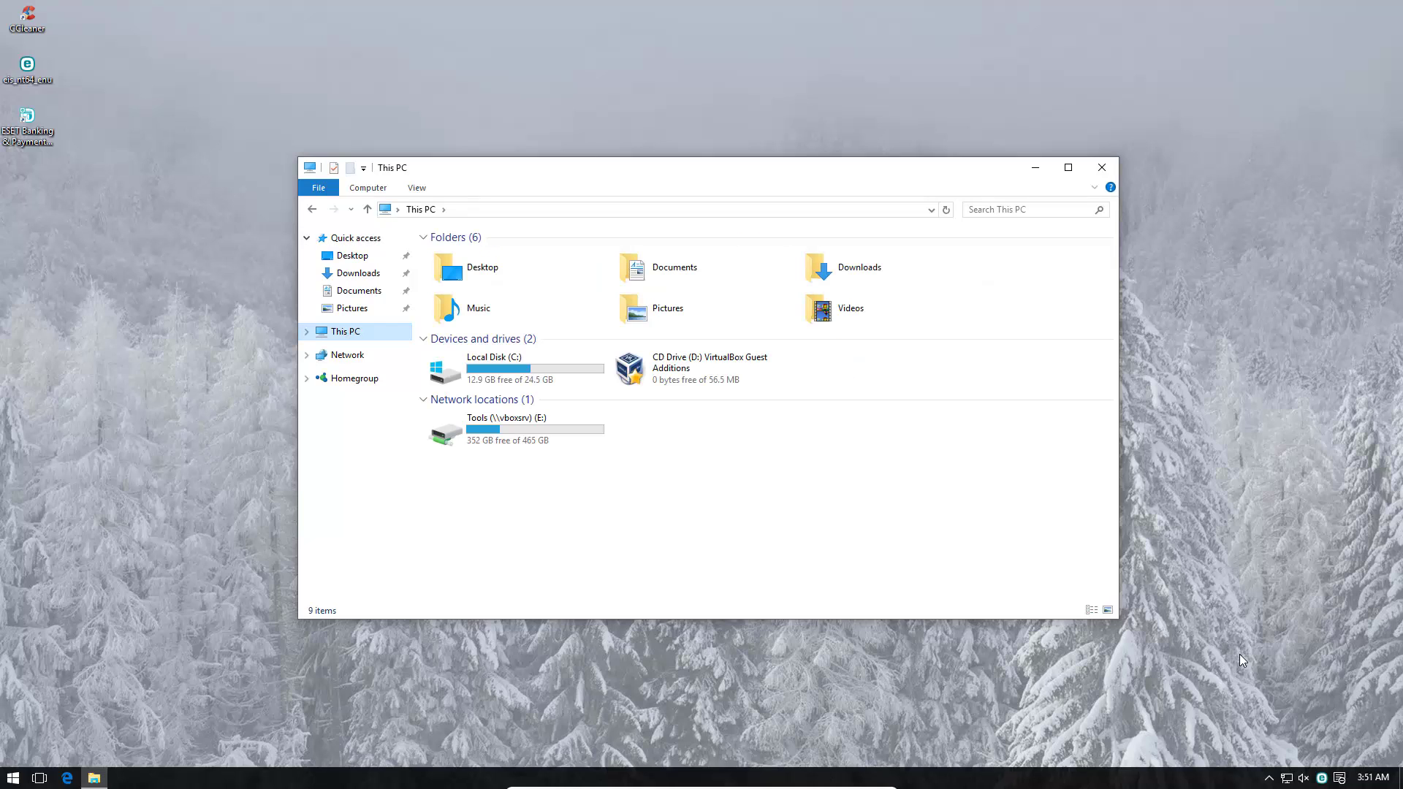
- Pause ESET real-time protection from the tray icon, confirming the prompt and UAC
right_click(1321, 777)
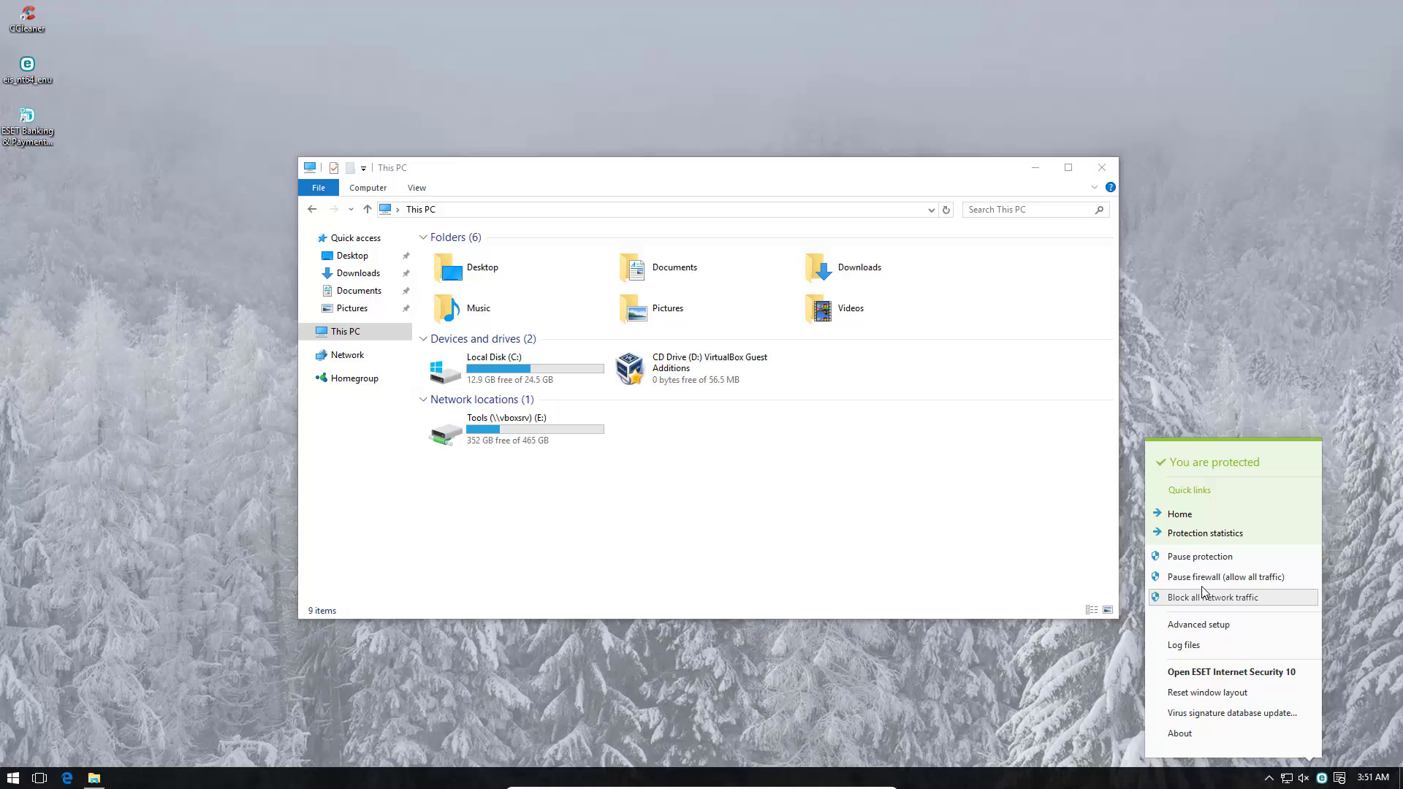
left_click(1198, 557)
left_click(720, 423)
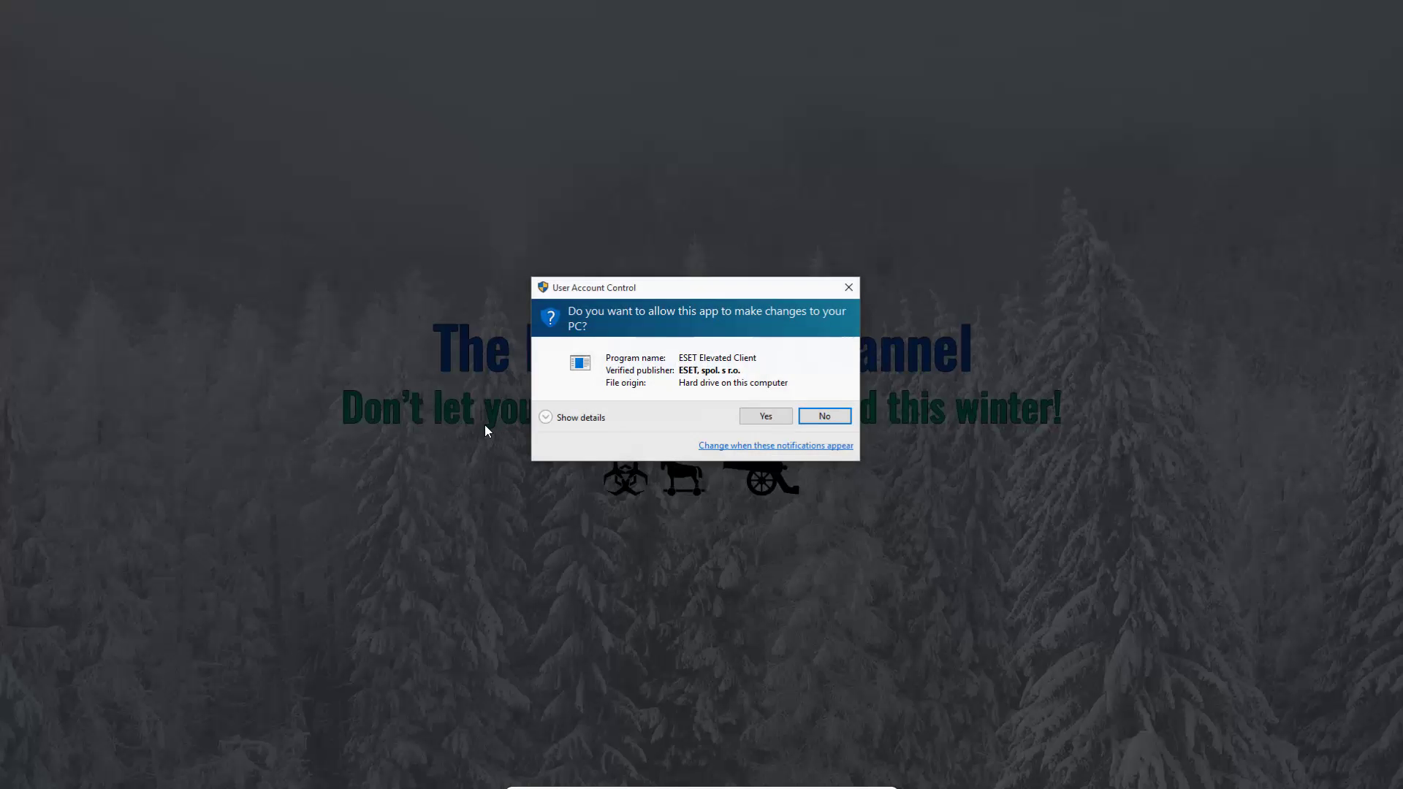
left_click(760, 414)
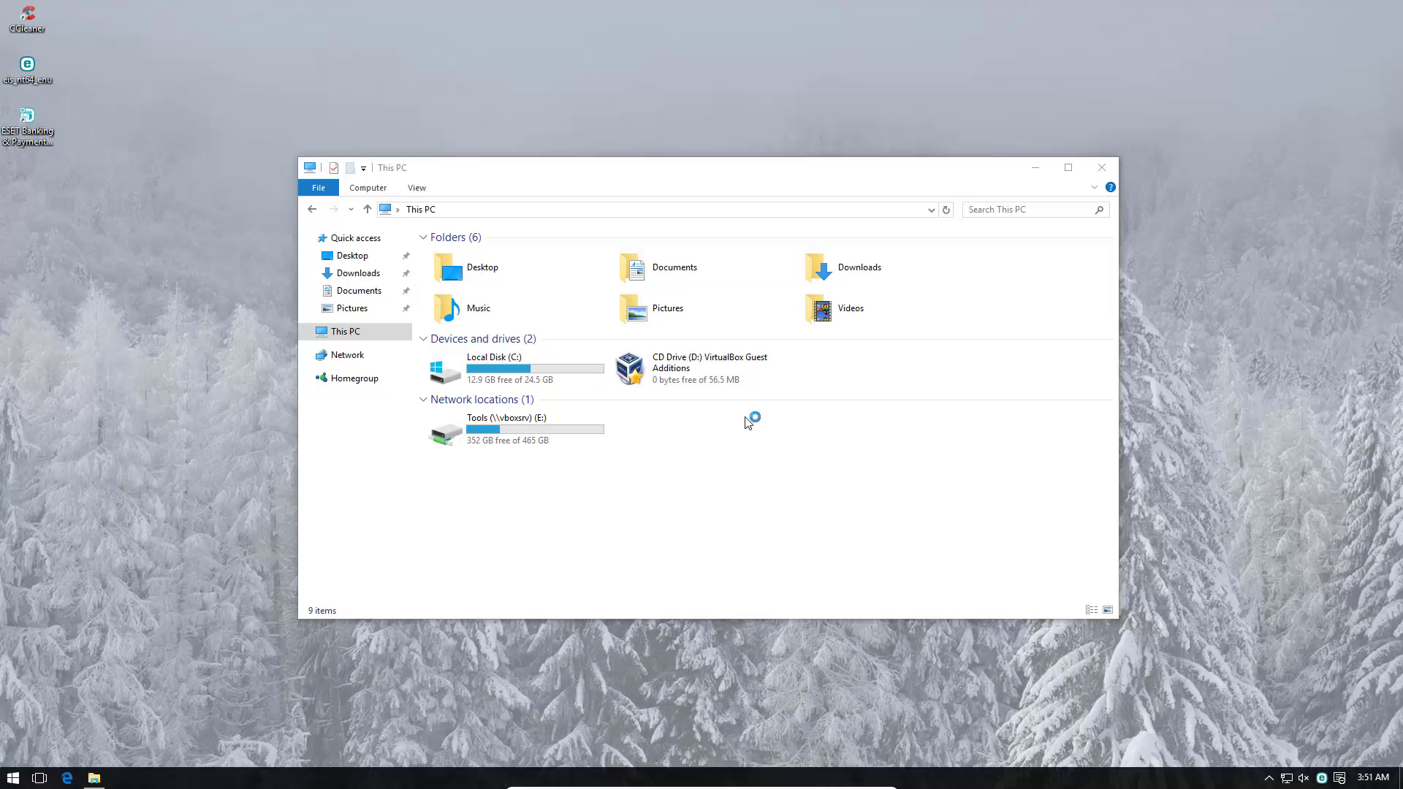
- Copy the Malware folder from Tools (E:) onto the desktop and close the drive window
double_click(524, 441)
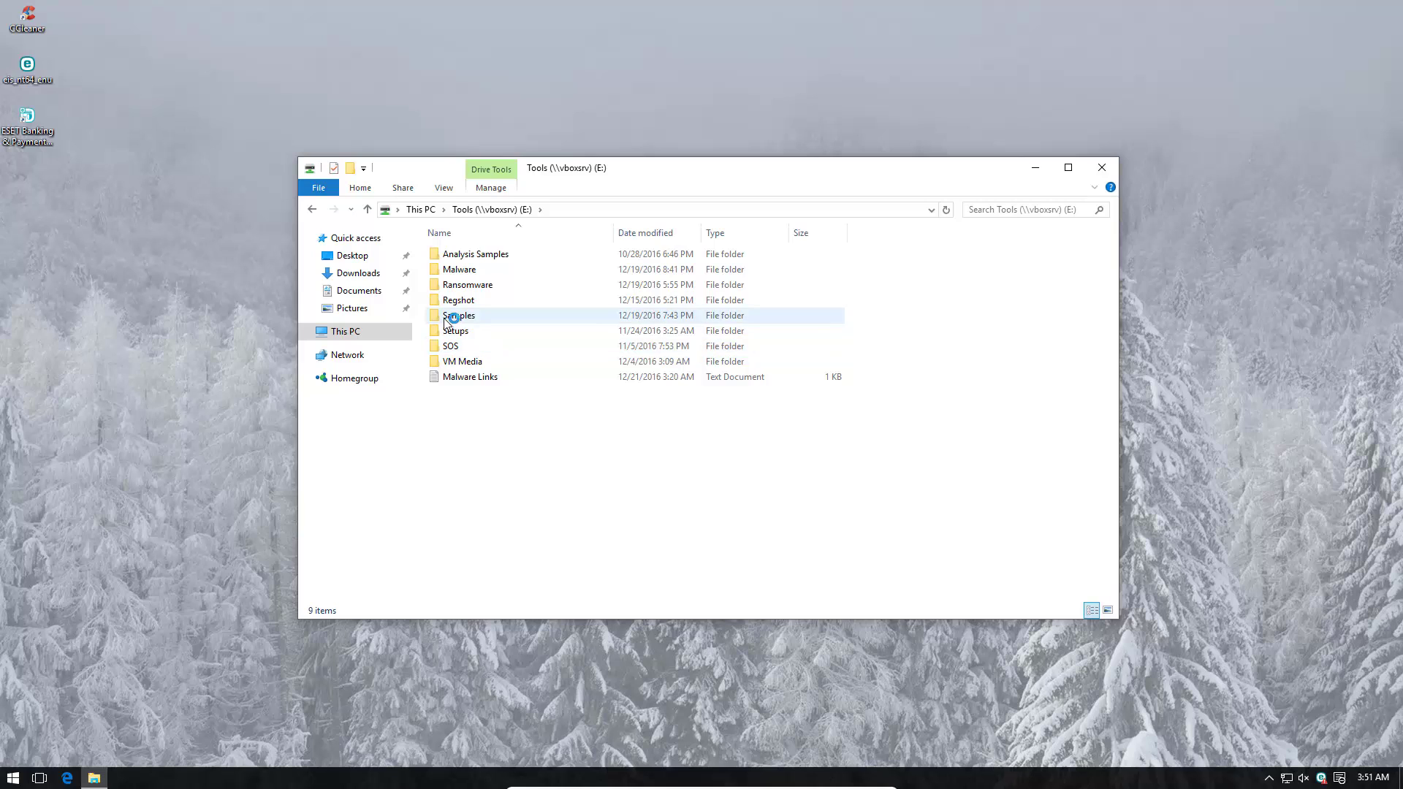
left_click_drag(459, 270, 48, 242)
left_click(1102, 167)
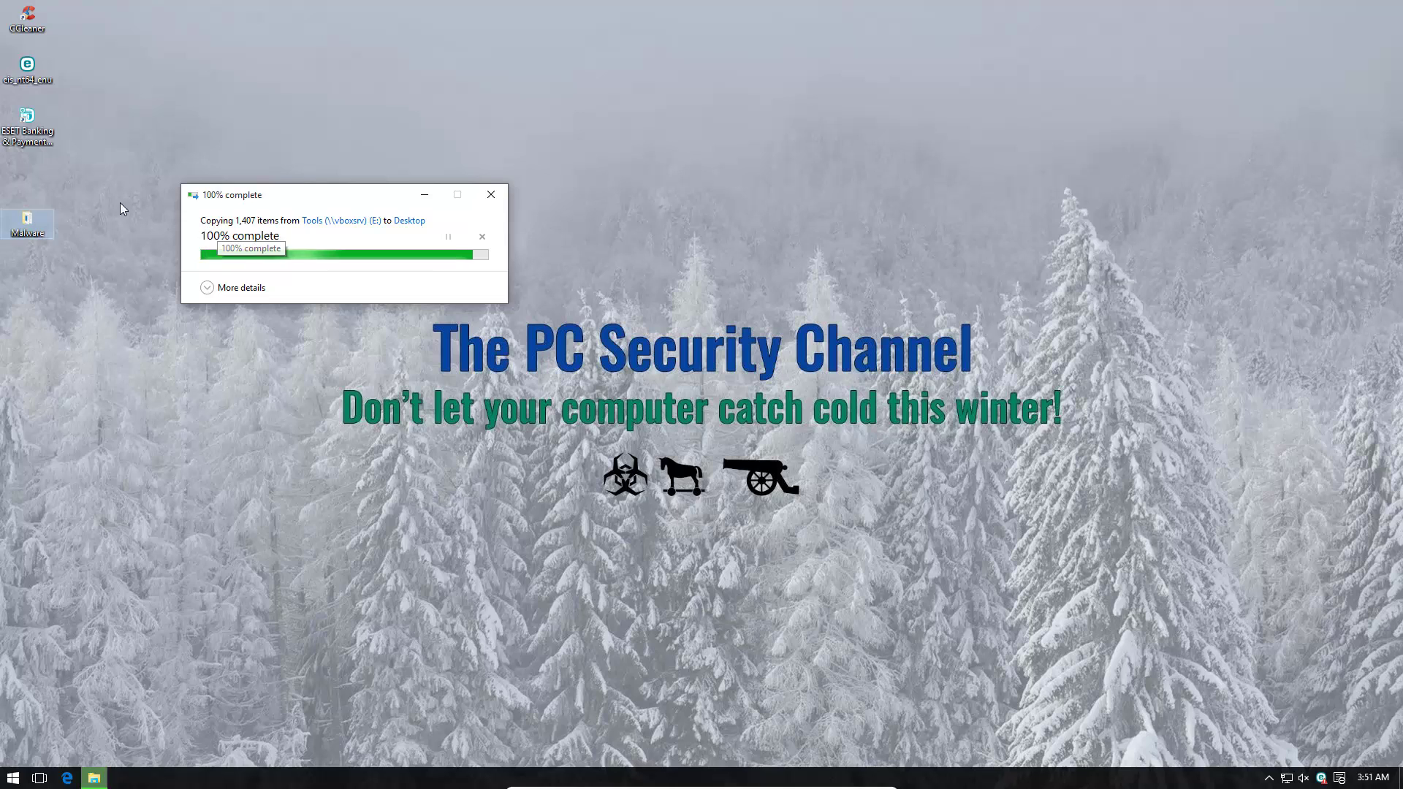
- Open the desktop Malware folder, scroll through its 1,406 samples, and close it
double_click(27, 219)
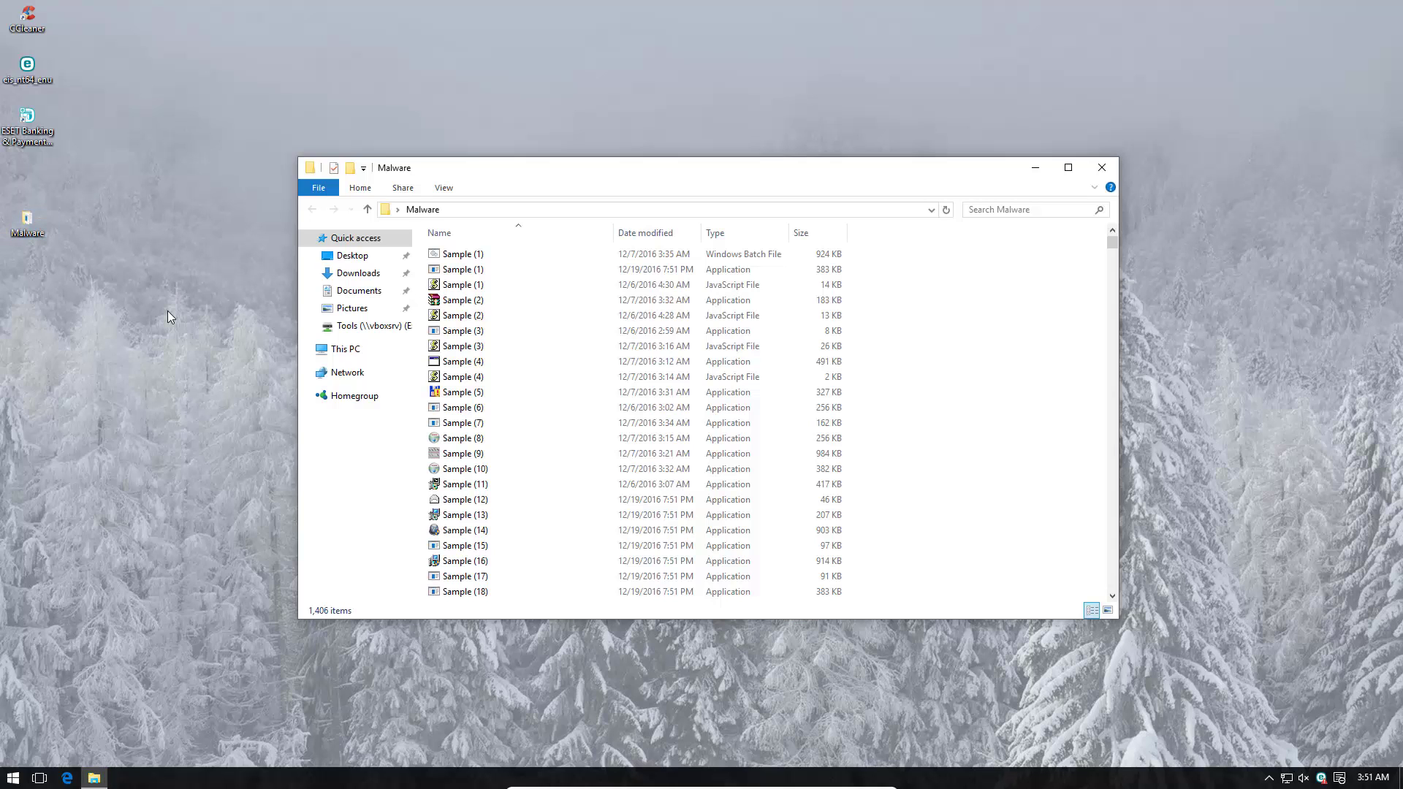
left_click_drag(1116, 244, 1090, 357)
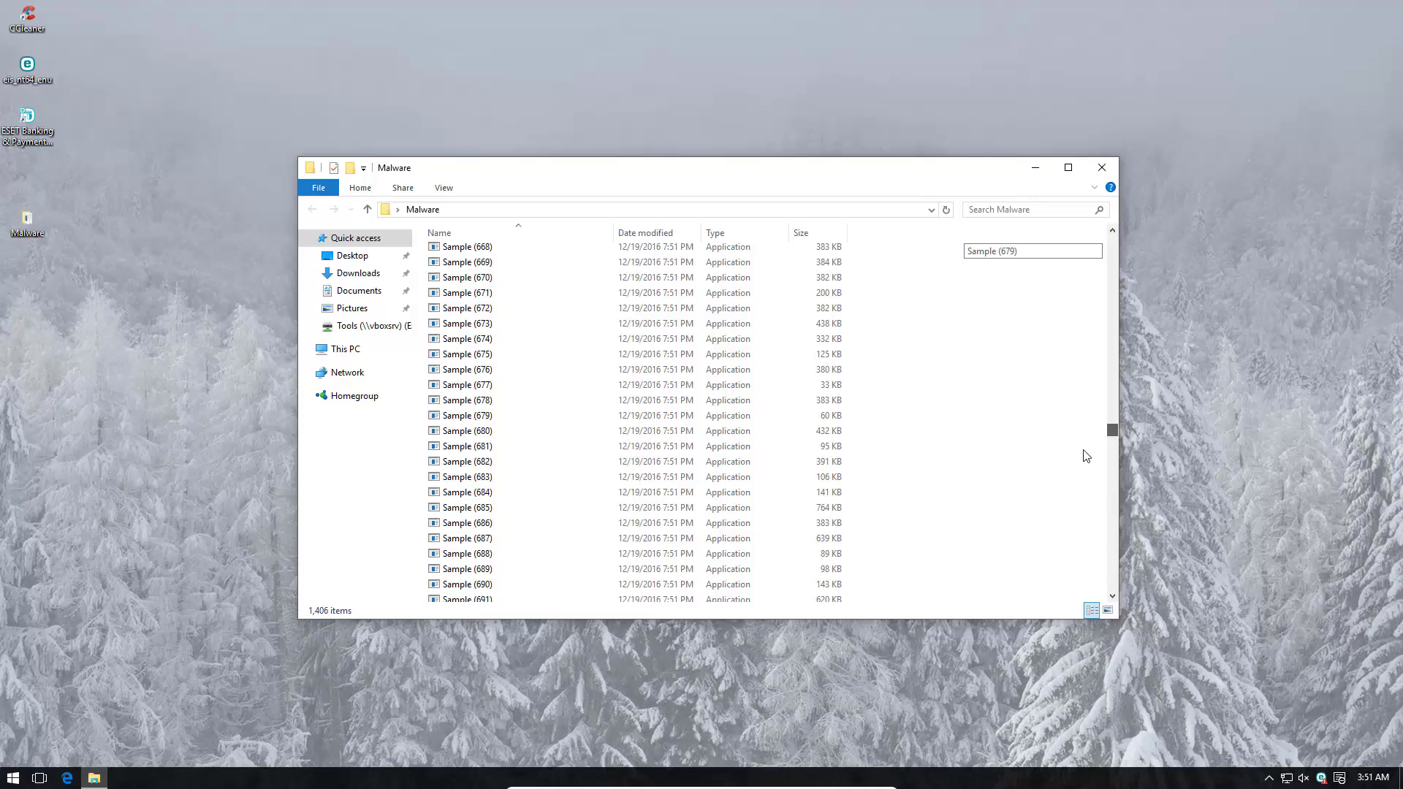
left_click_drag(1084, 450, 1102, 230)
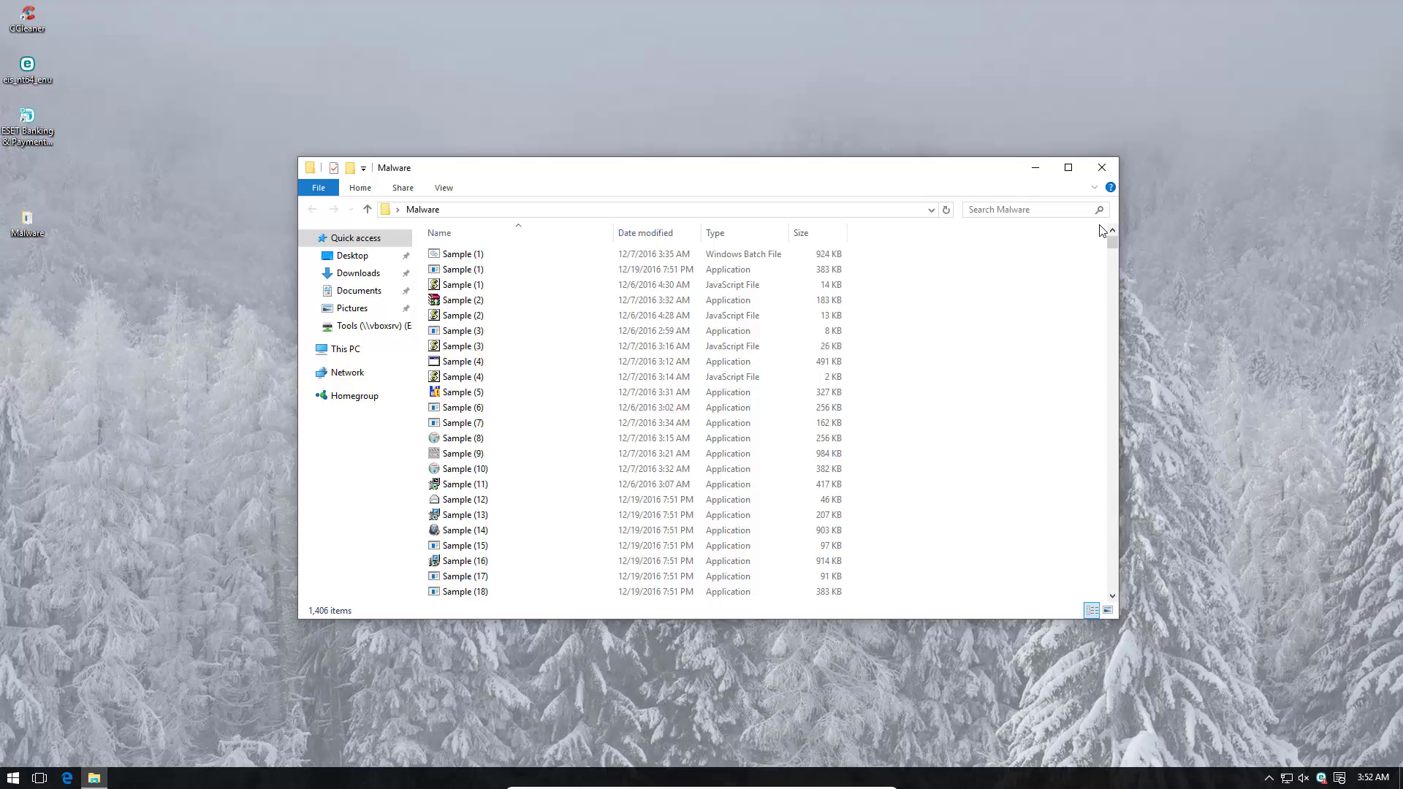
left_click_drag(1112, 241, 1107, 616)
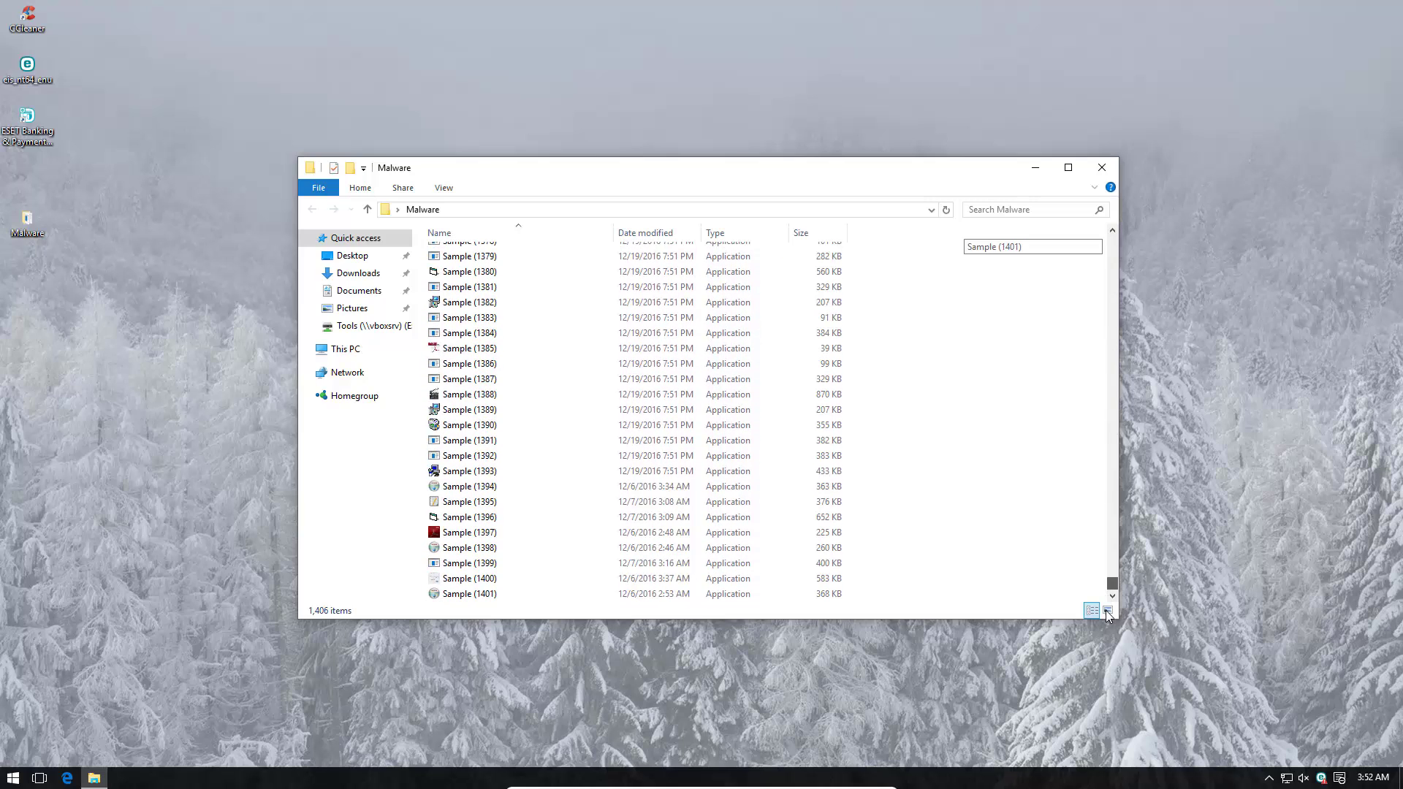
left_click(1109, 170)
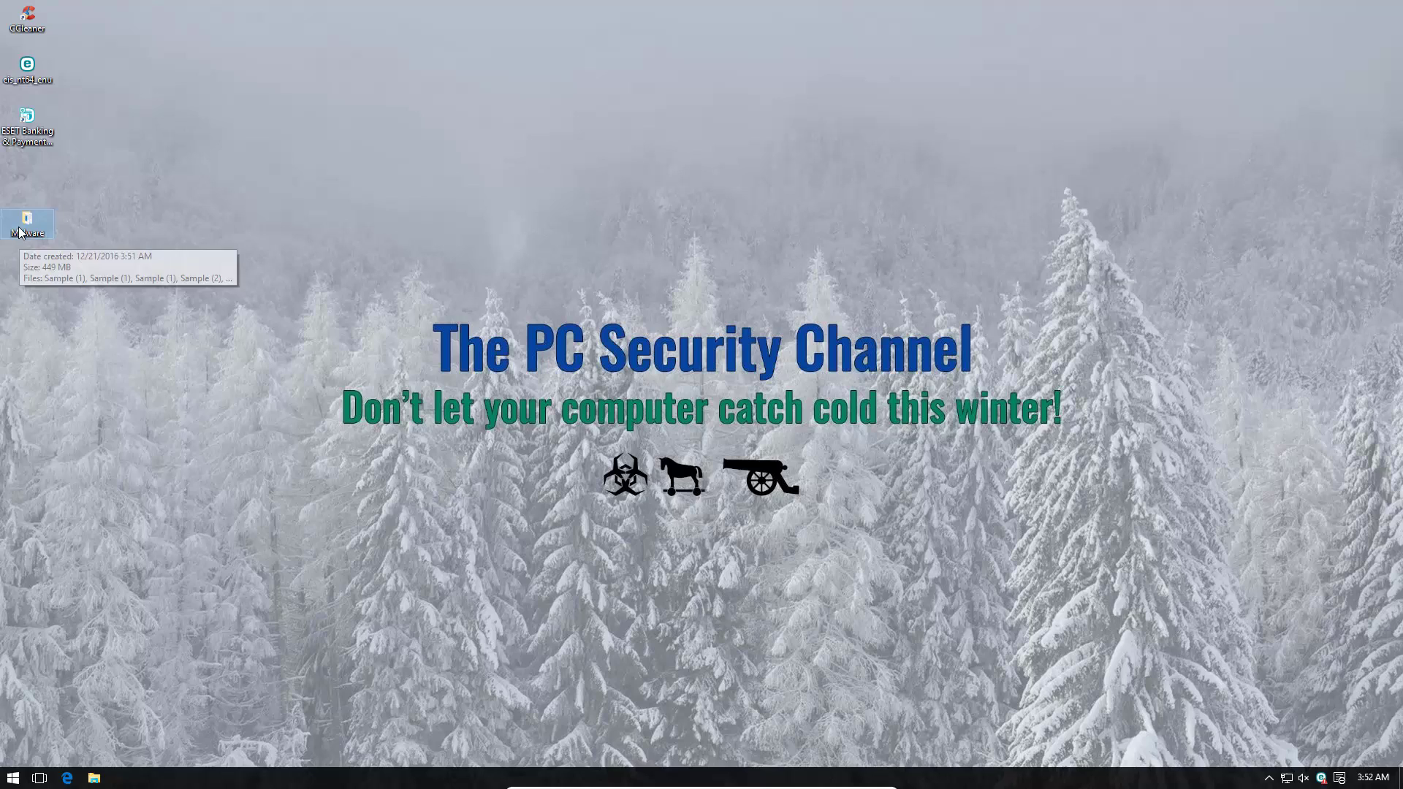
- Scan the desktop Malware folder with ESET Internet Security from its context menu
left_click_drag(20, 231, 32, 180)
right_click(31, 180)
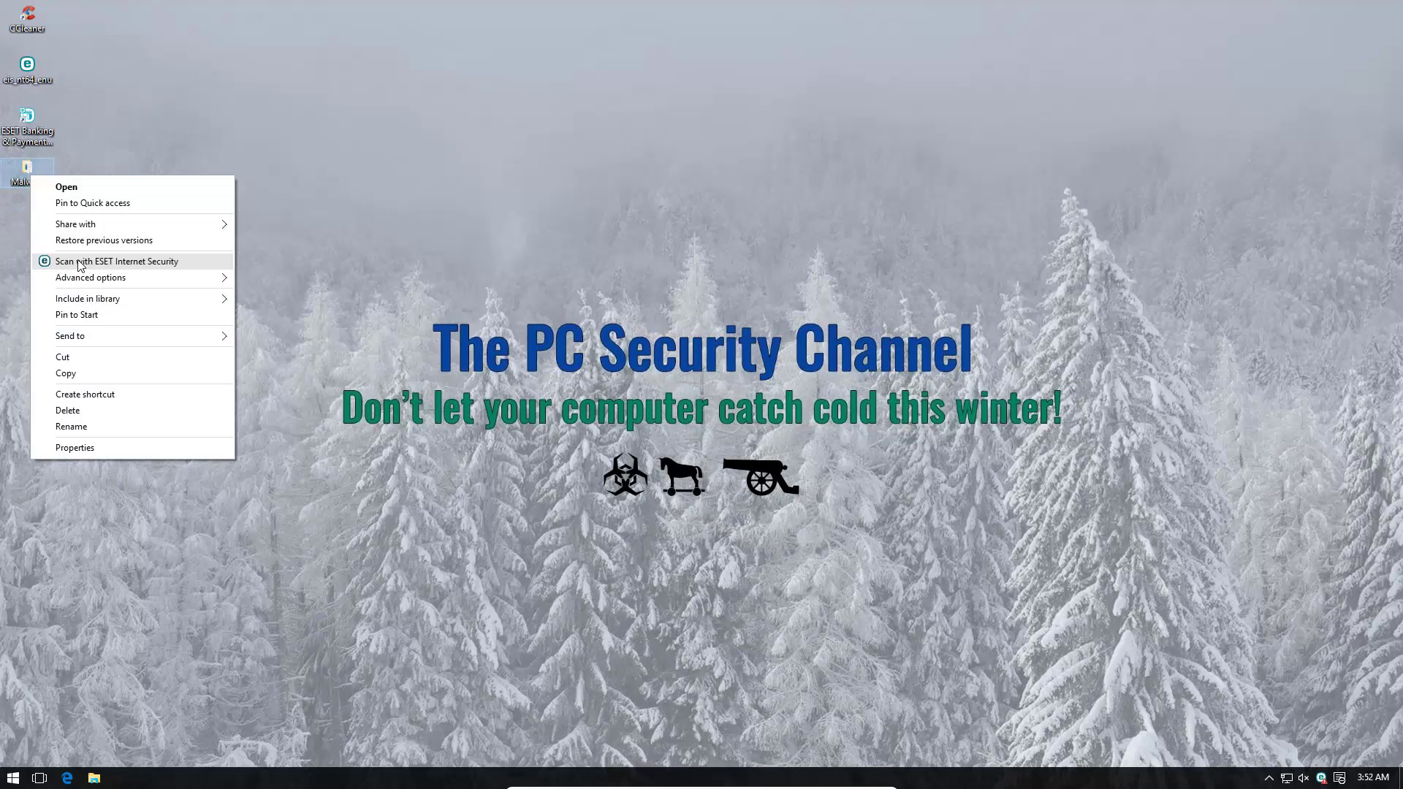
left_click(76, 265)
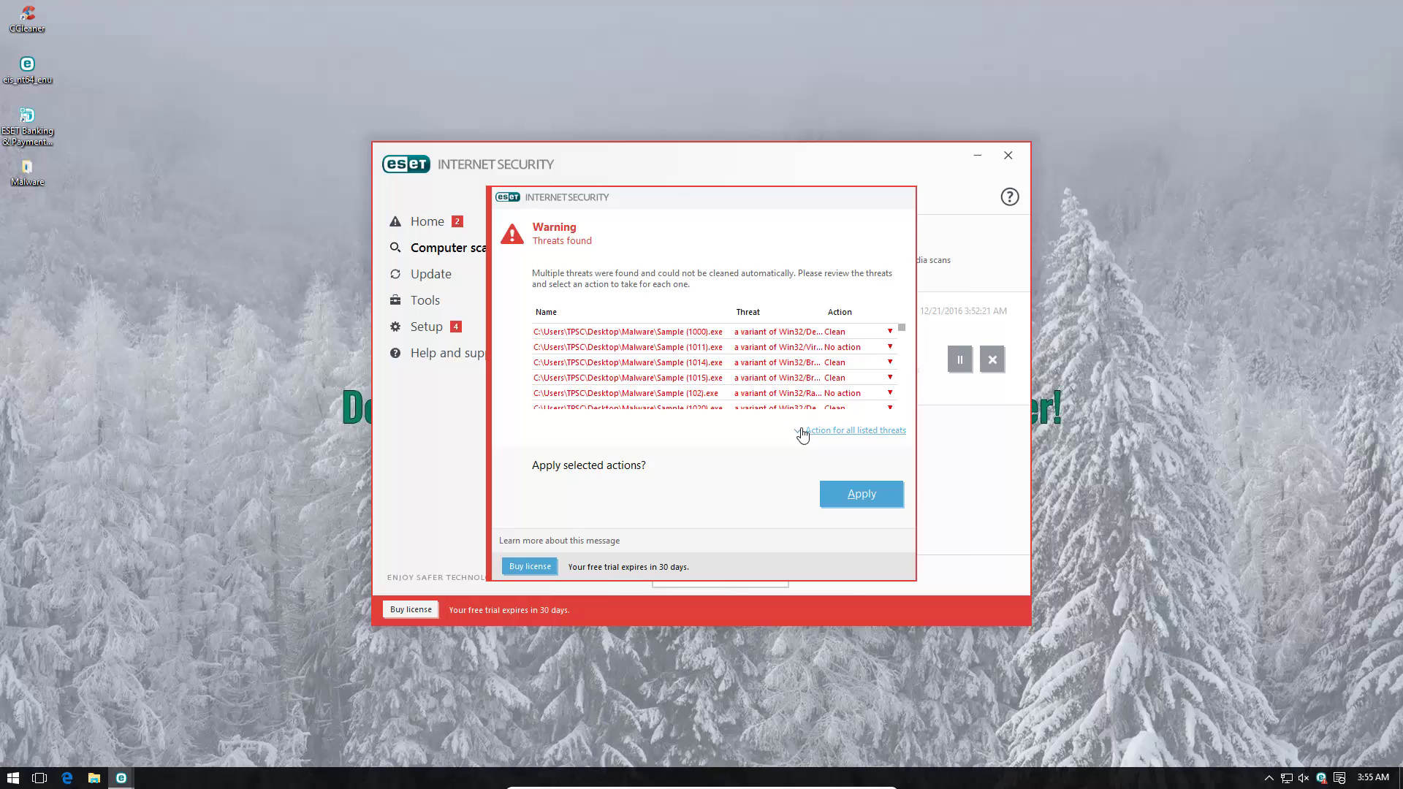
mouse_move(901, 328)
left_mouse_down()
mouse_move(897, 425)
mouse_move(903, 330)
left_mouse_up()
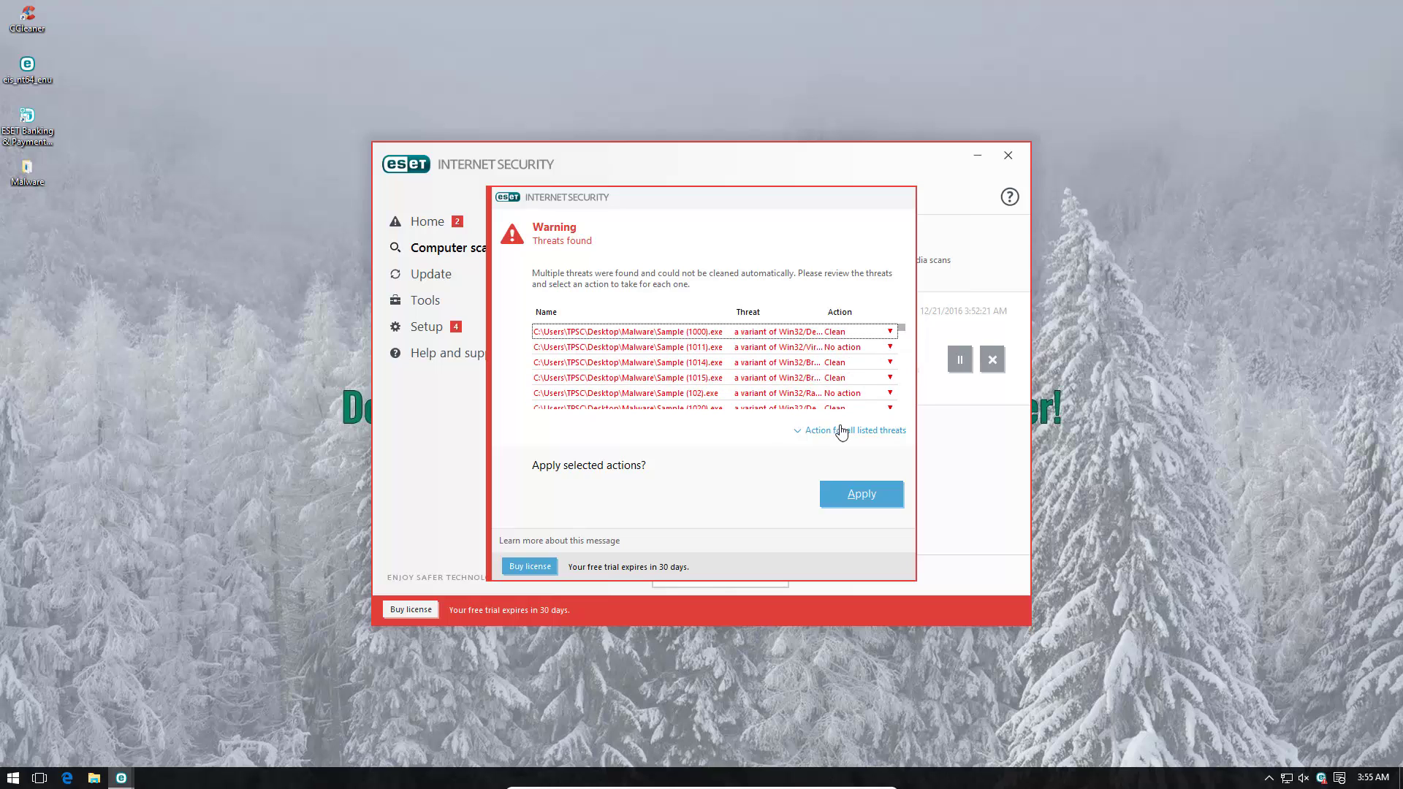
- Set all detected threats to Delete, apply, dismiss the result, and close ESET
left_click(800, 431)
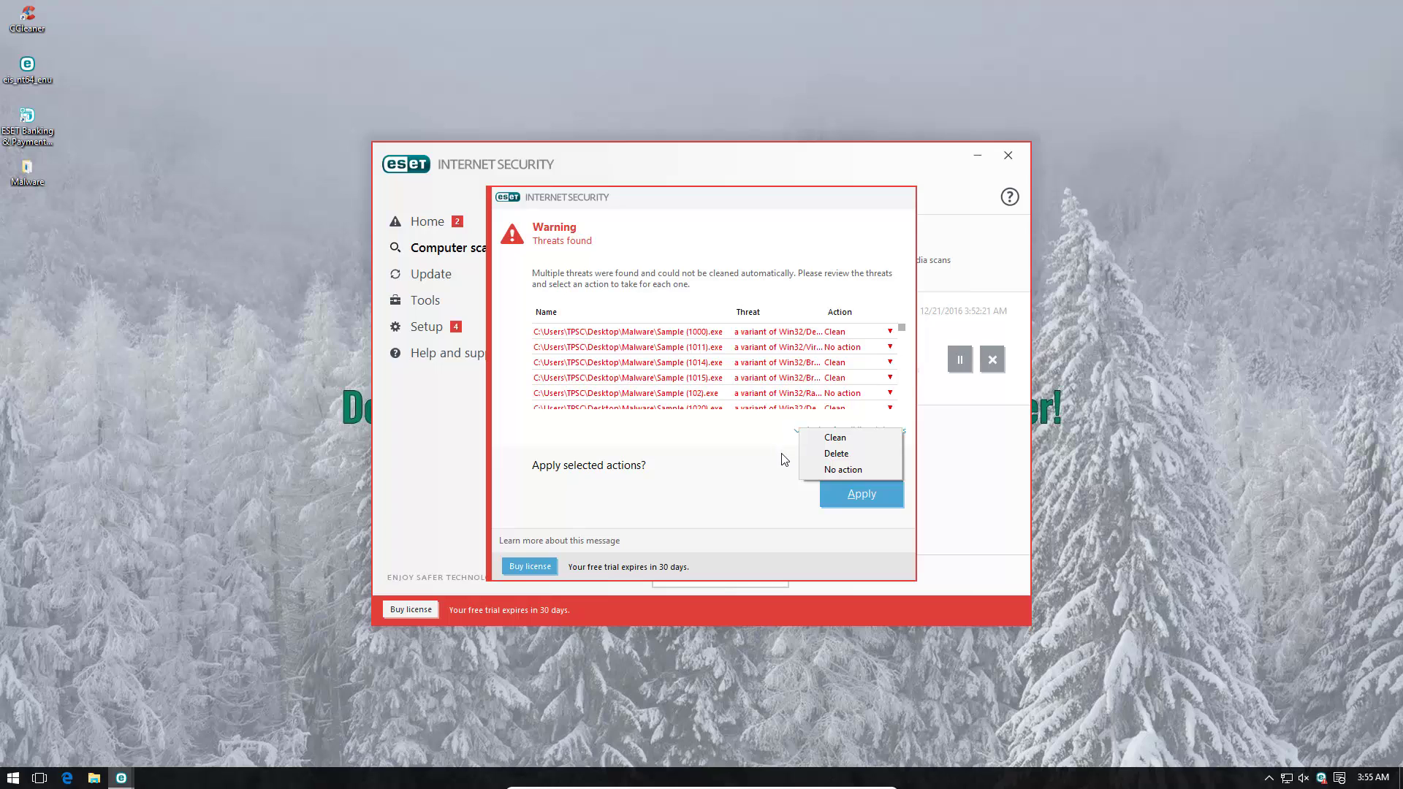
left_click(816, 455)
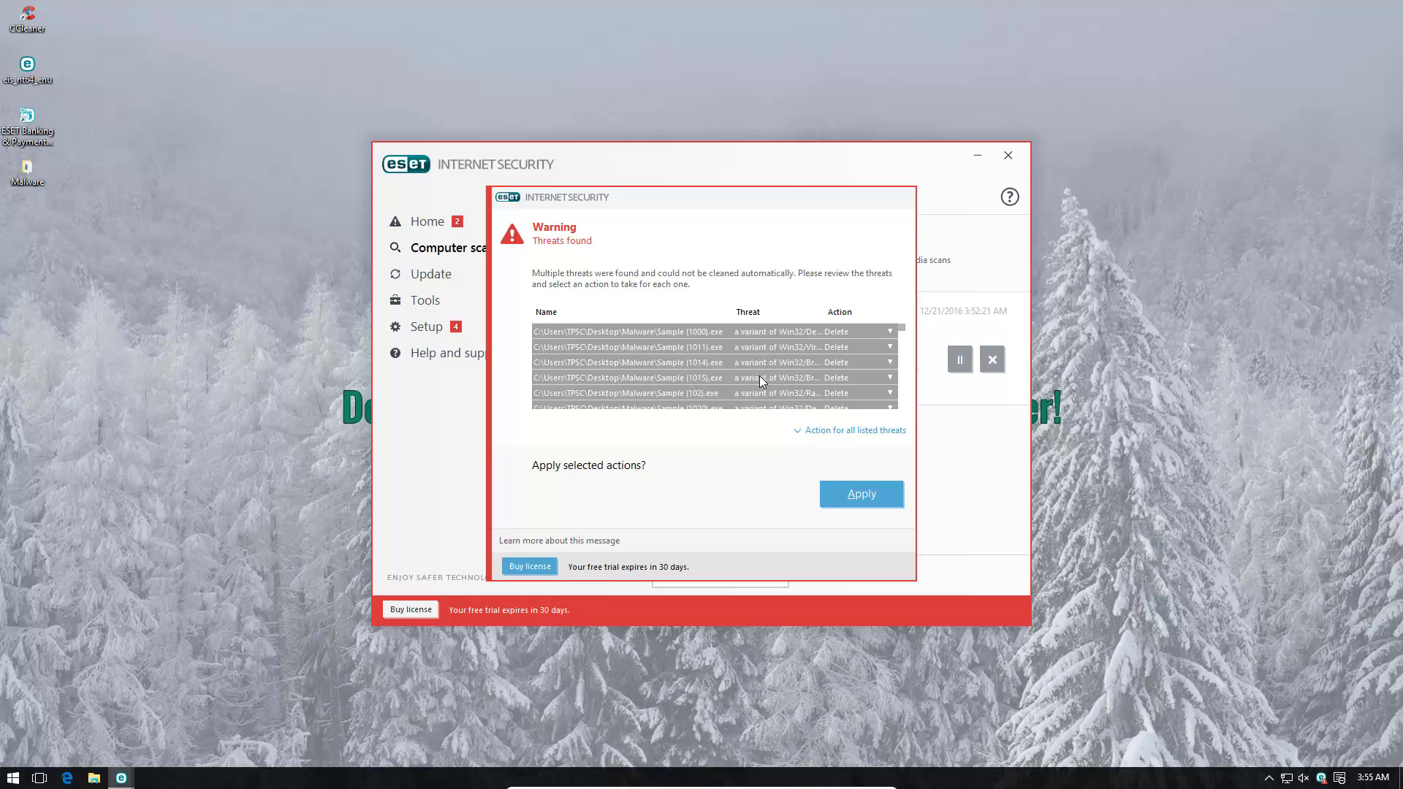
left_click(860, 494)
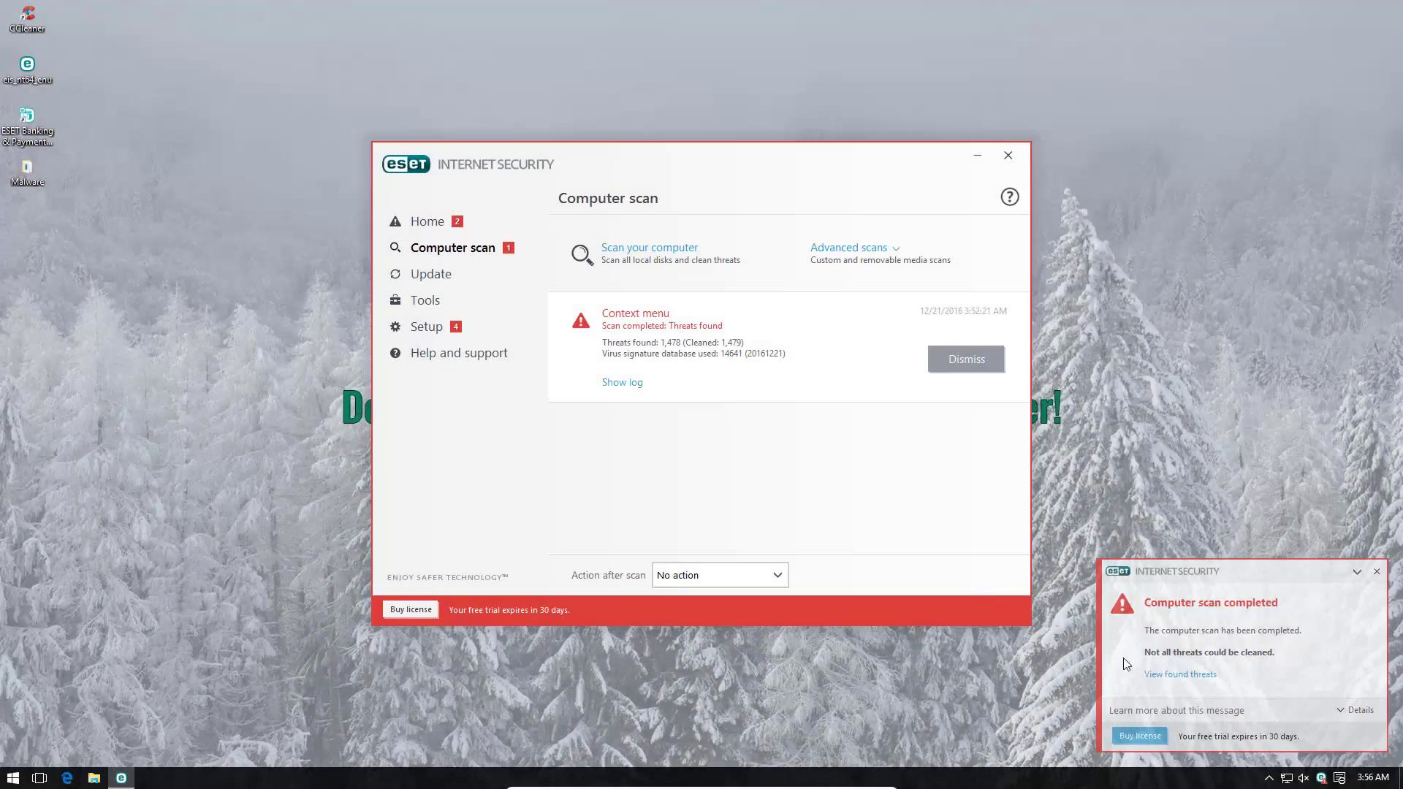
left_click(1158, 674)
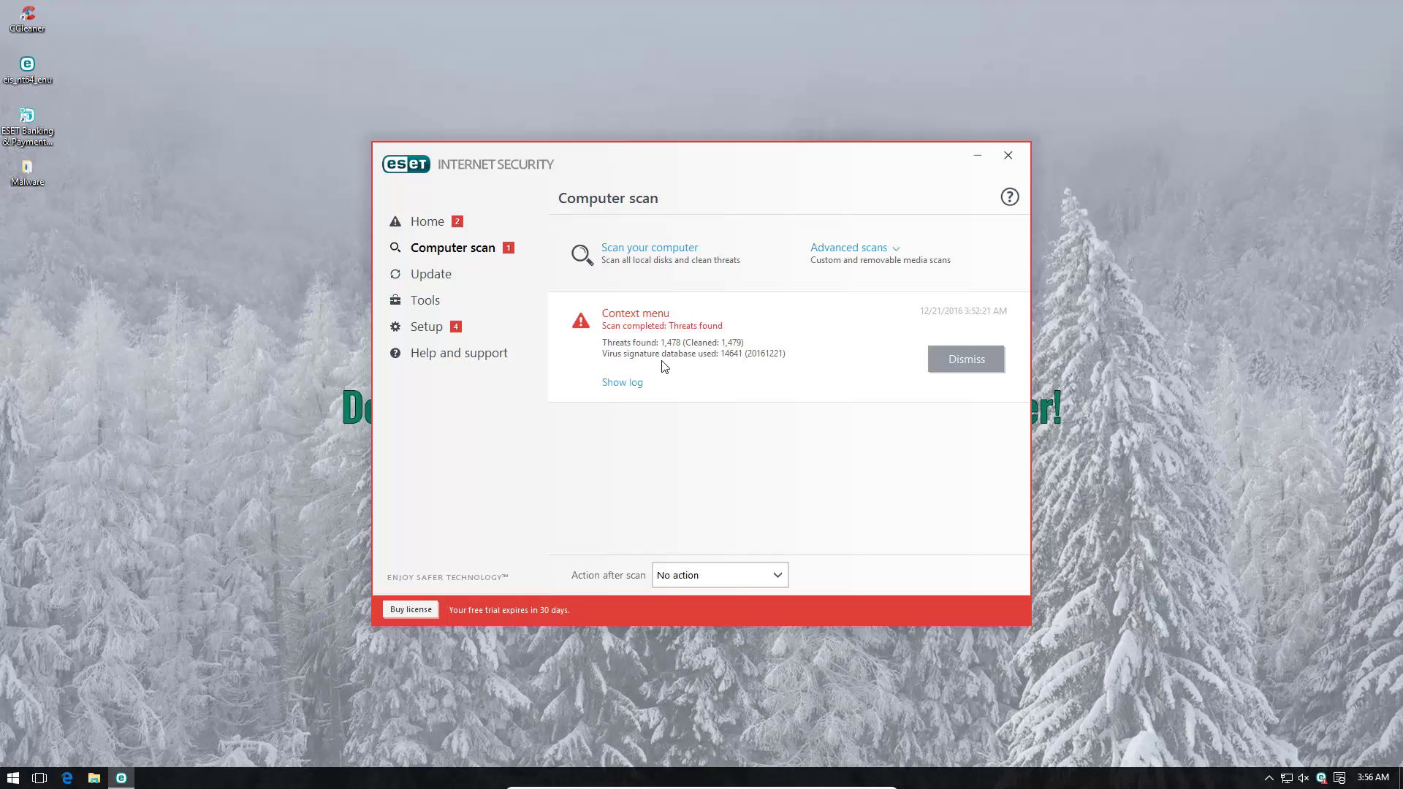
left_click(944, 365)
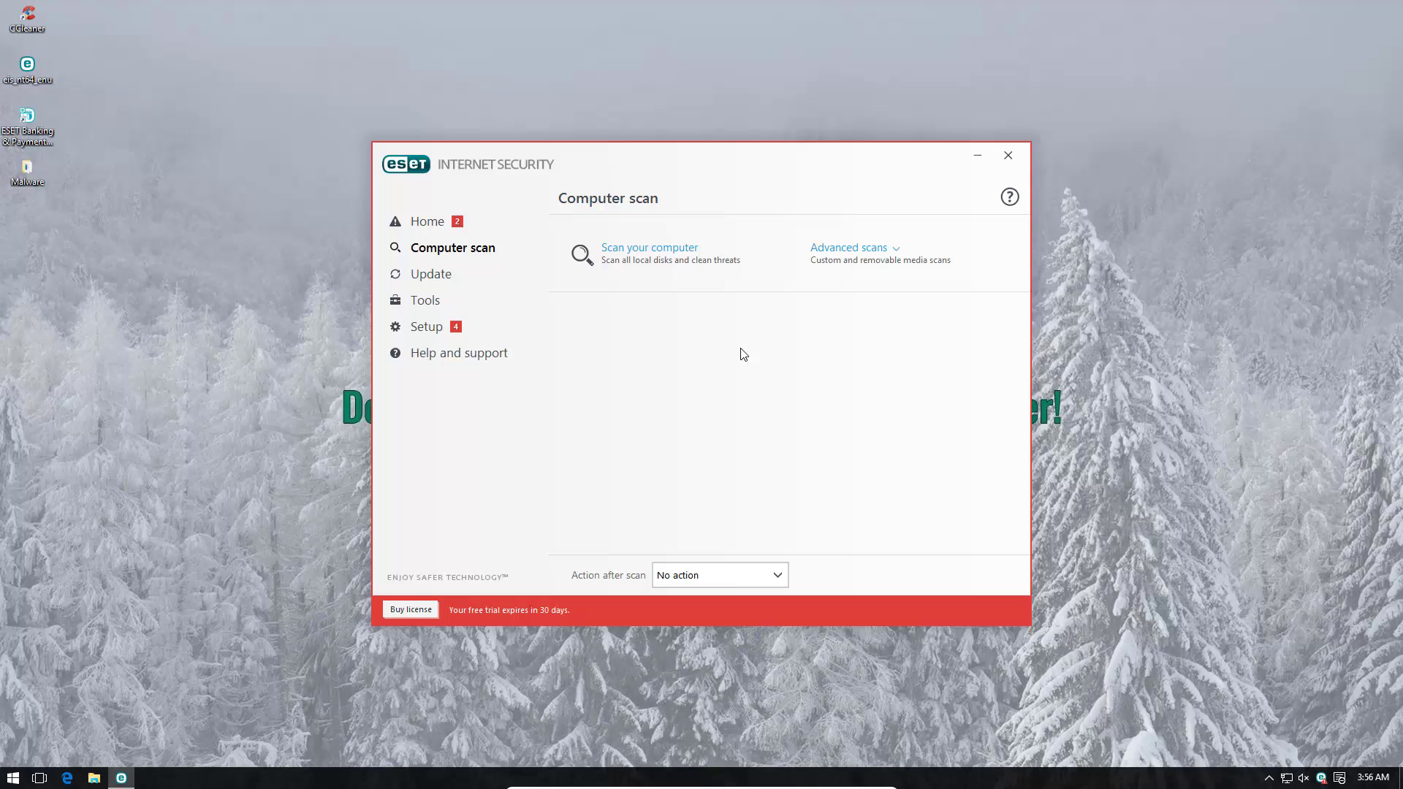
left_click(1015, 154)
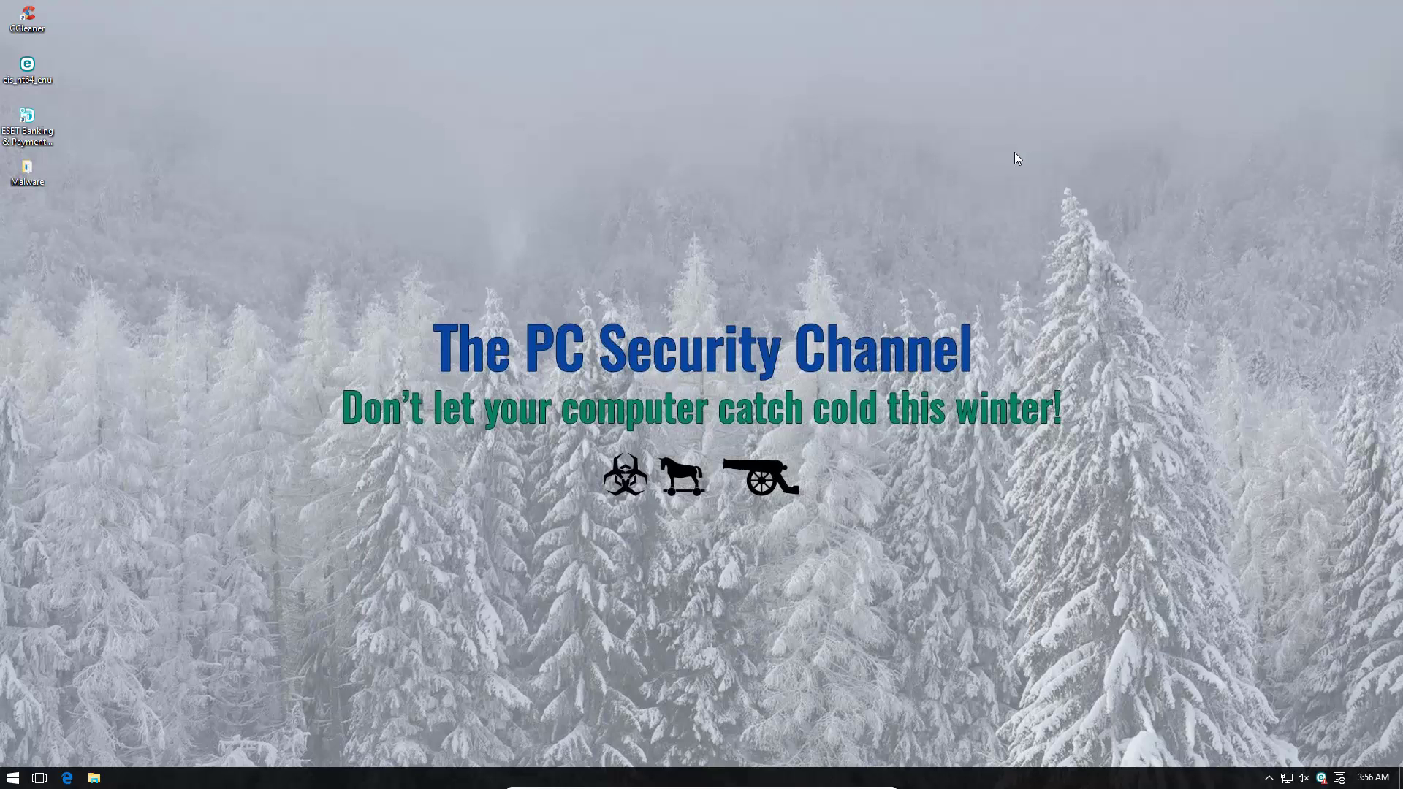
- Open the Malware folder's 98 surviving samples and re-enable ESET protection, checking Home
double_click(27, 170)
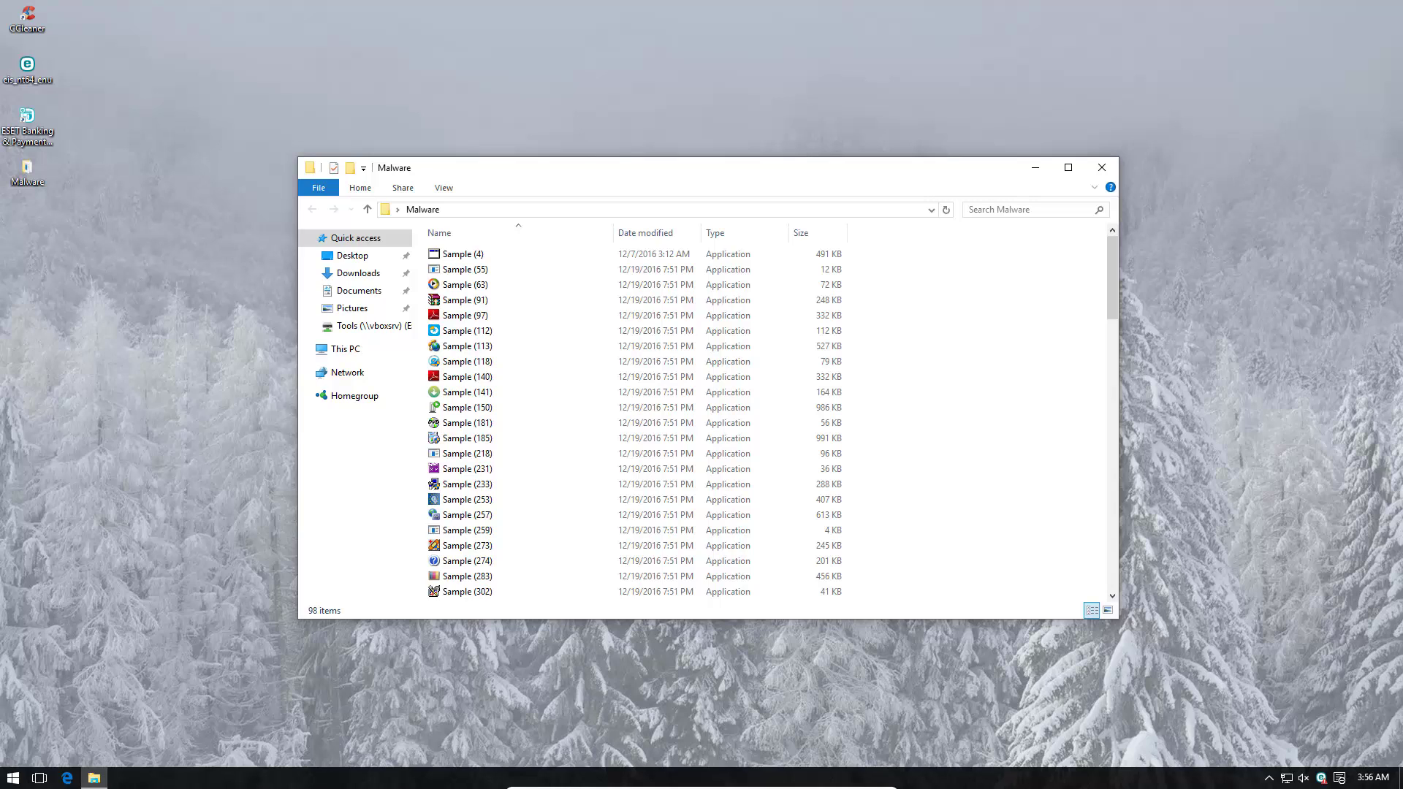
left_click(247, 488)
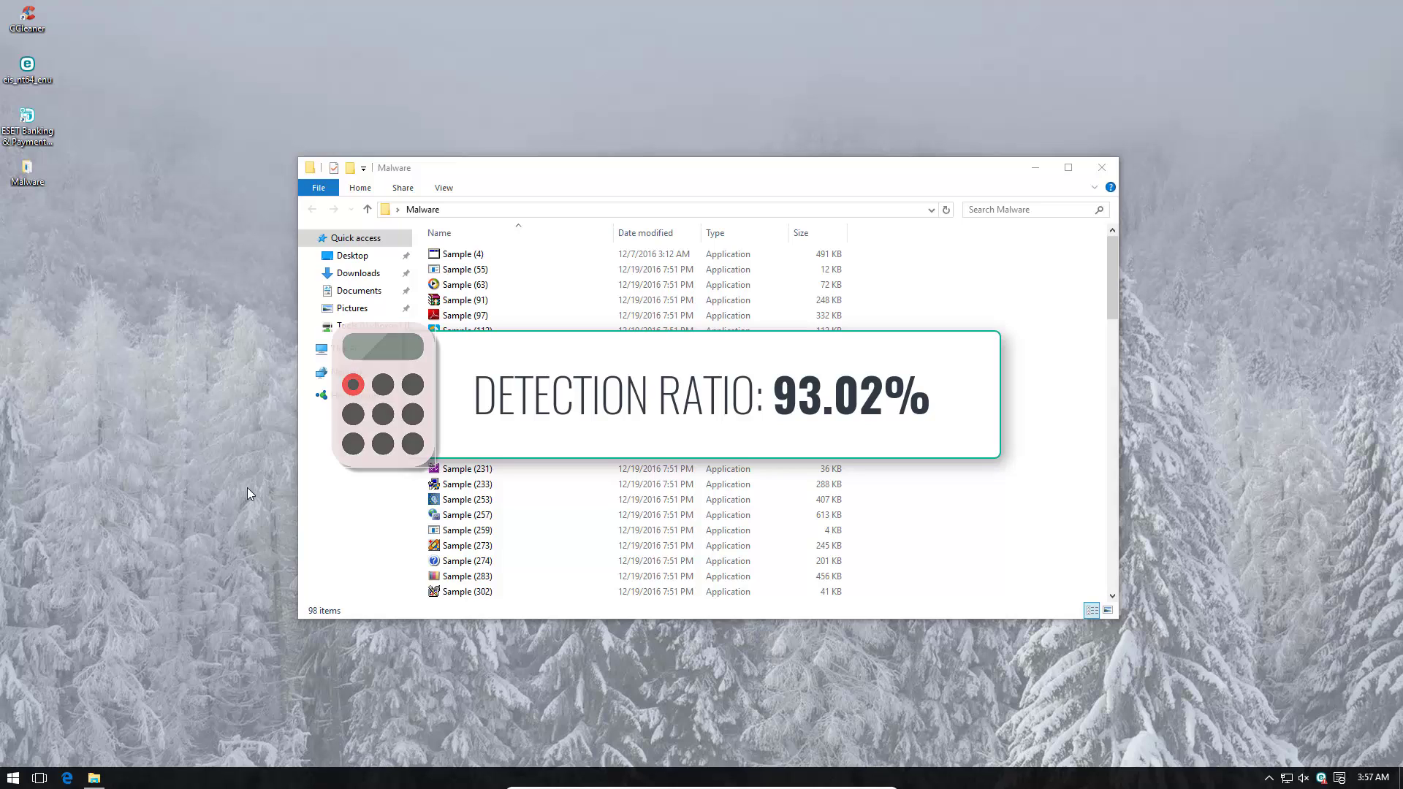
right_click(1325, 778)
left_click(1139, 541)
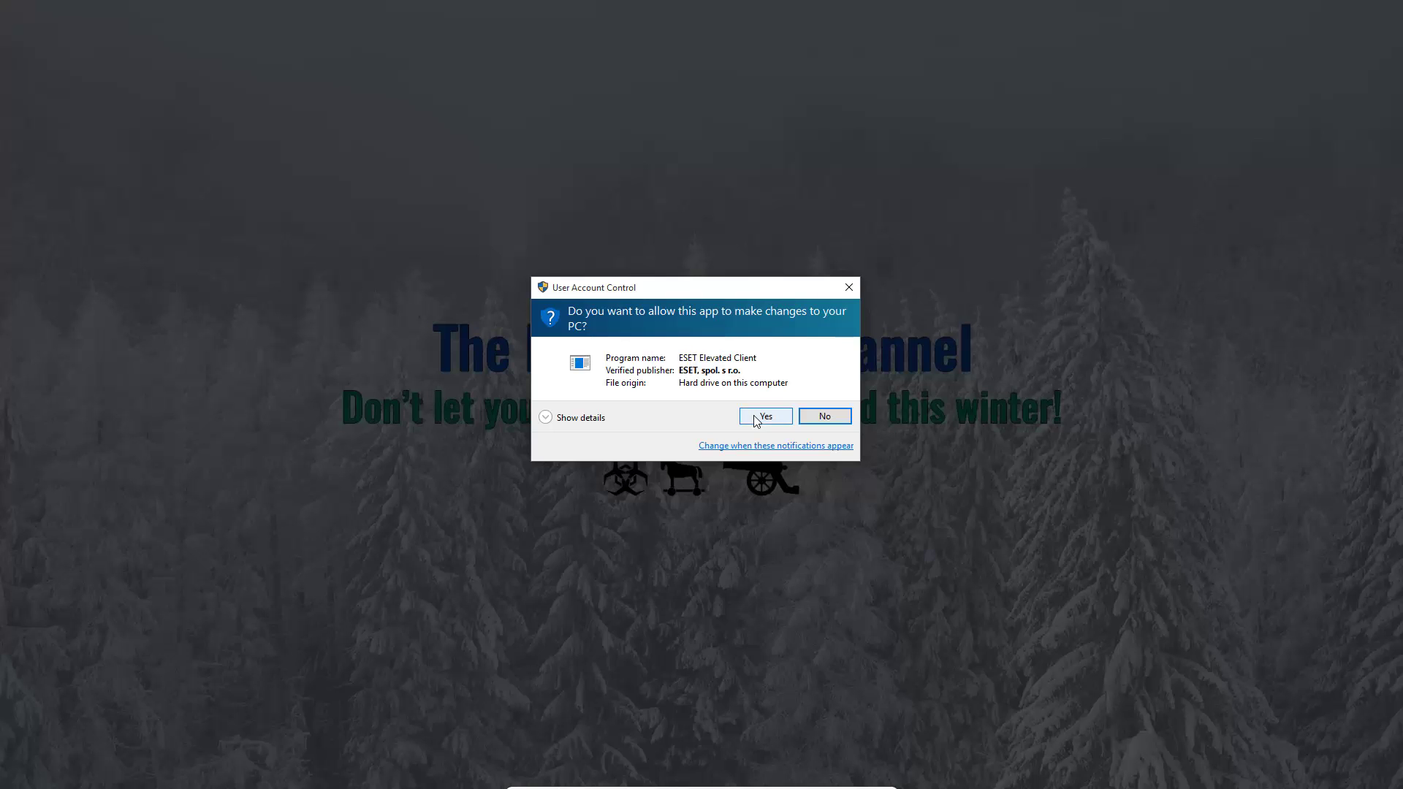
left_click(757, 422)
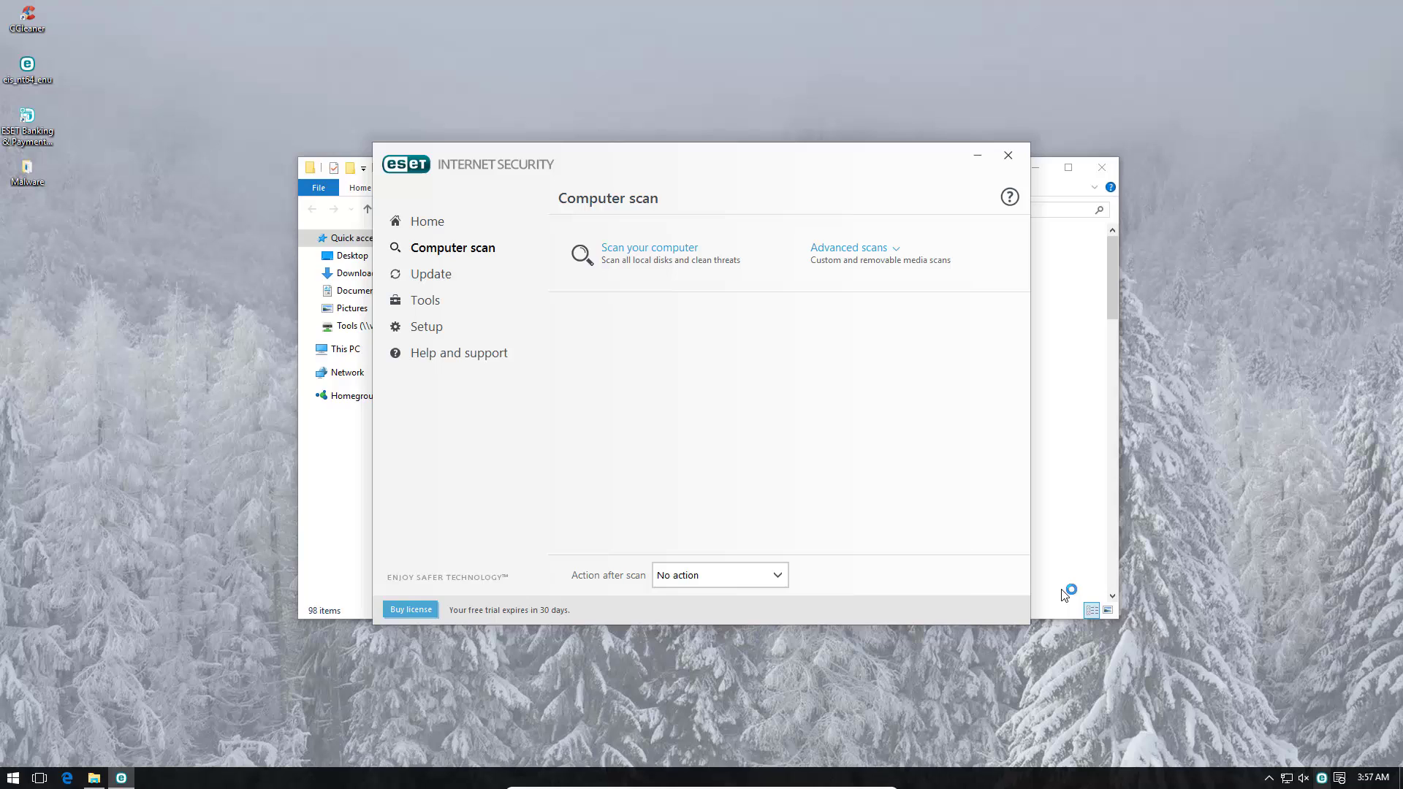
left_click(442, 222)
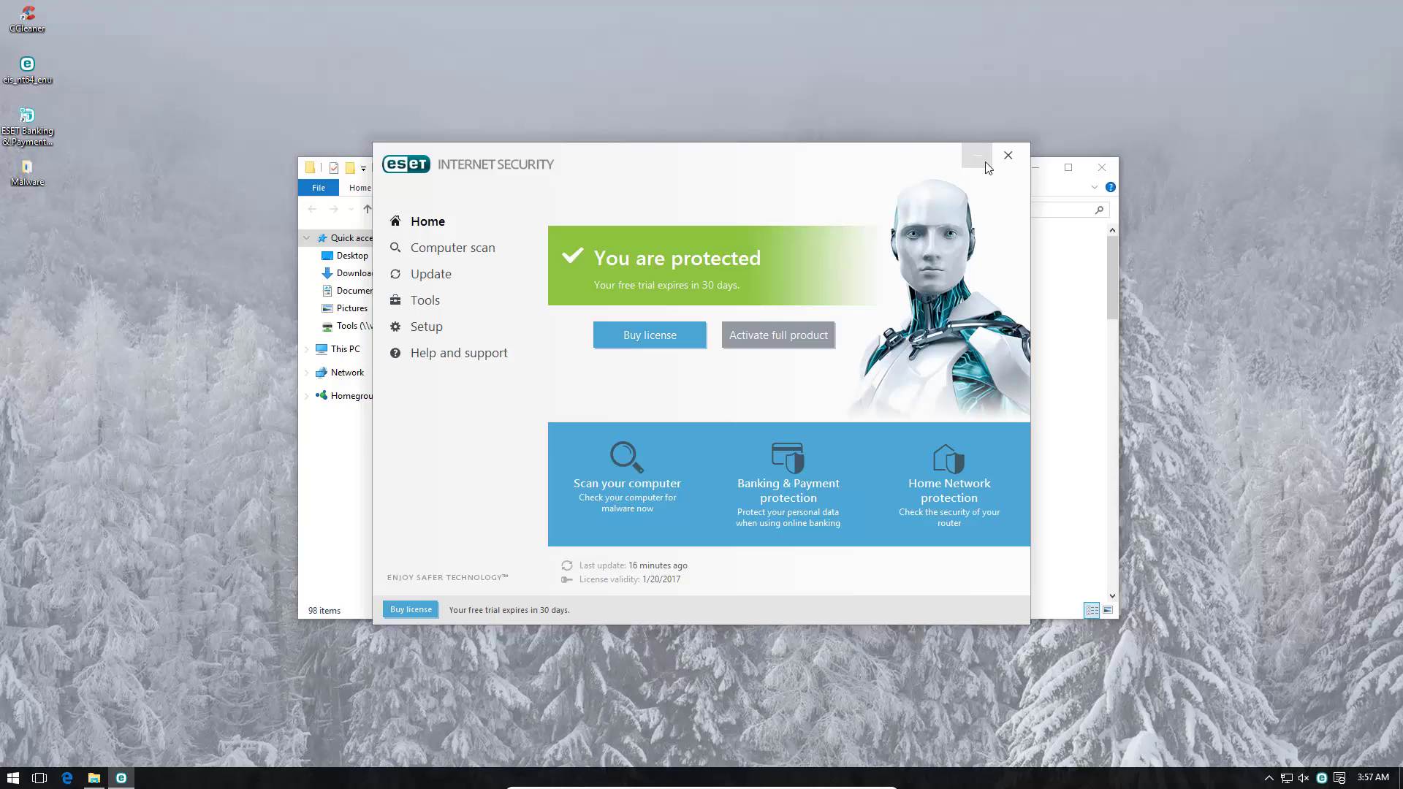
- Close ESET and run Sample (4), Sample (97) and Sample (140) from the Malware folder
left_click(1008, 156)
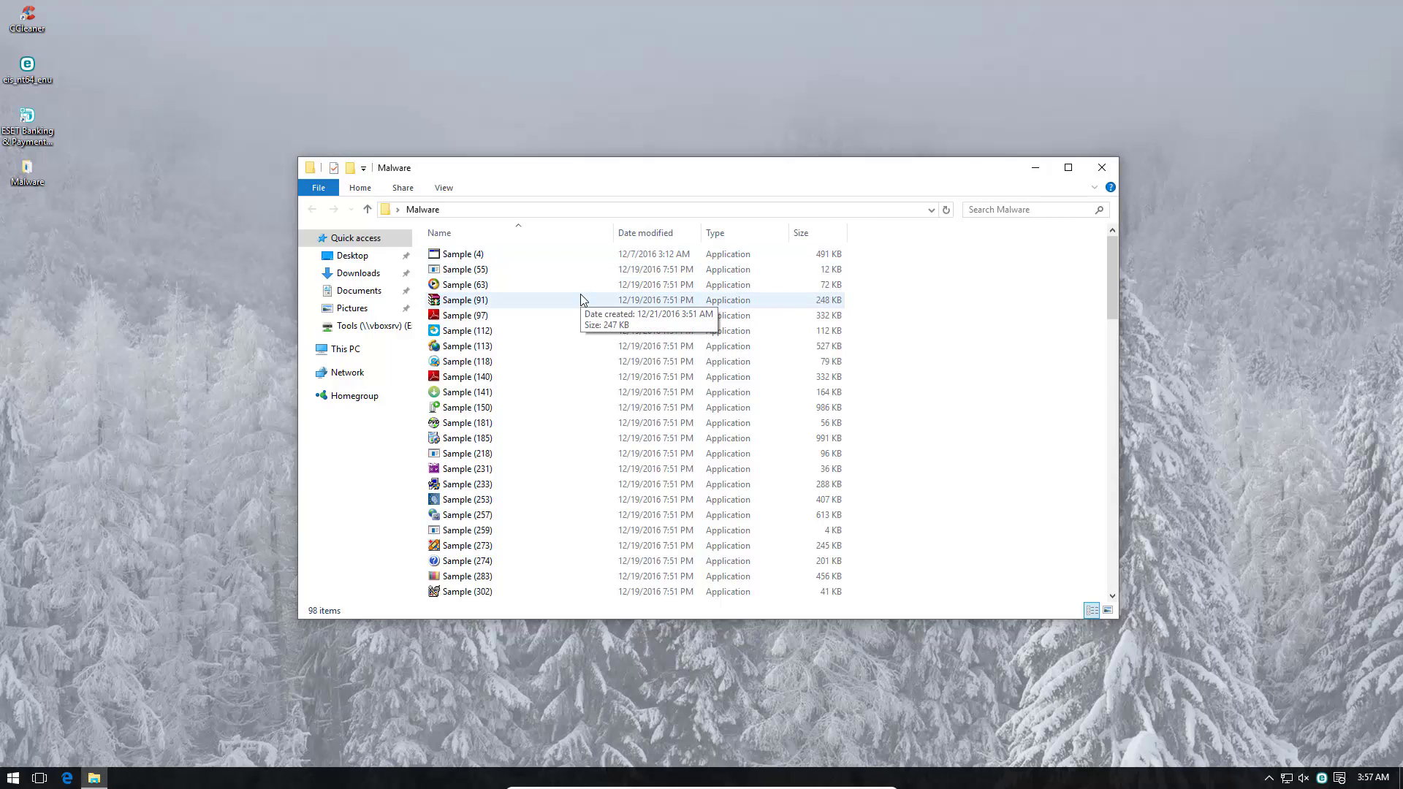
double_click(507, 256)
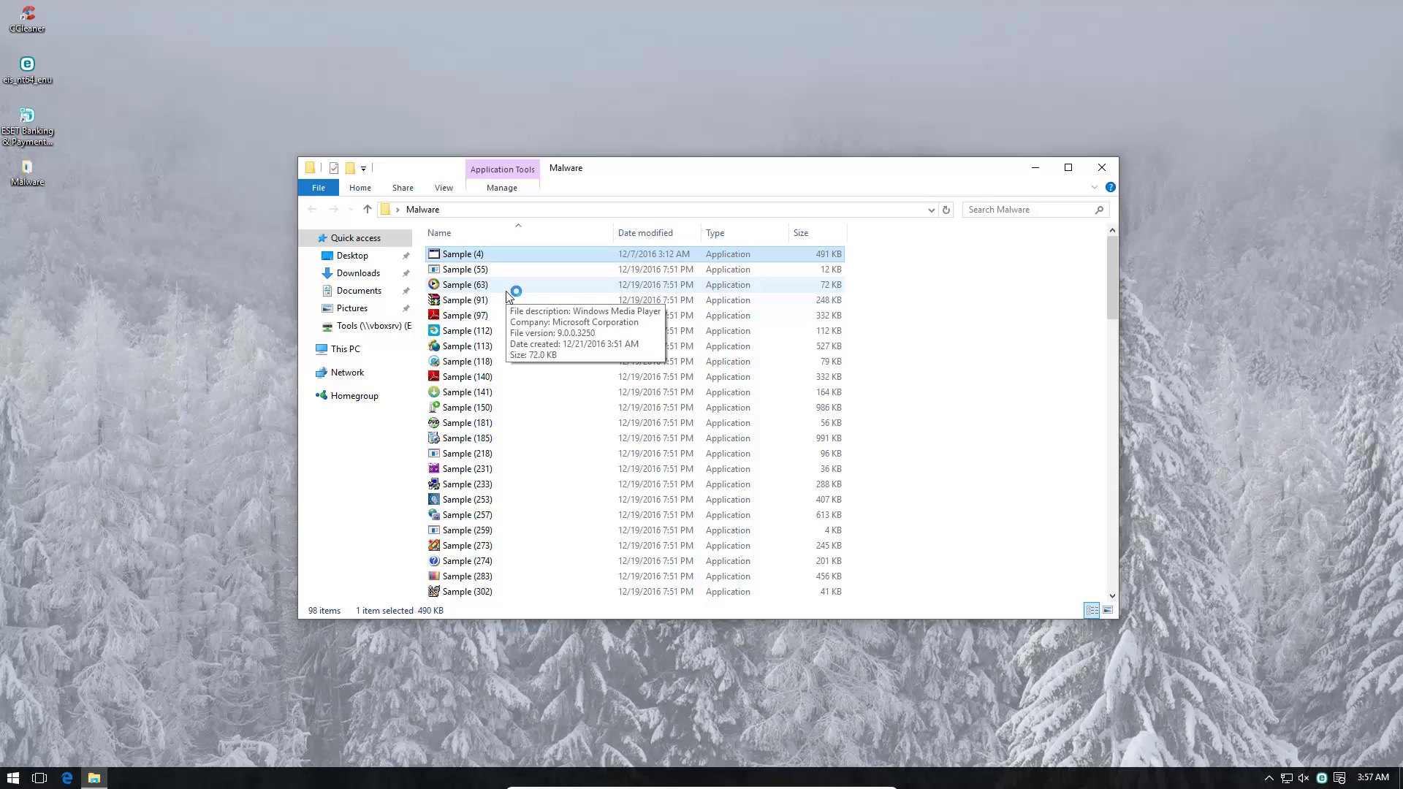
left_click(503, 285)
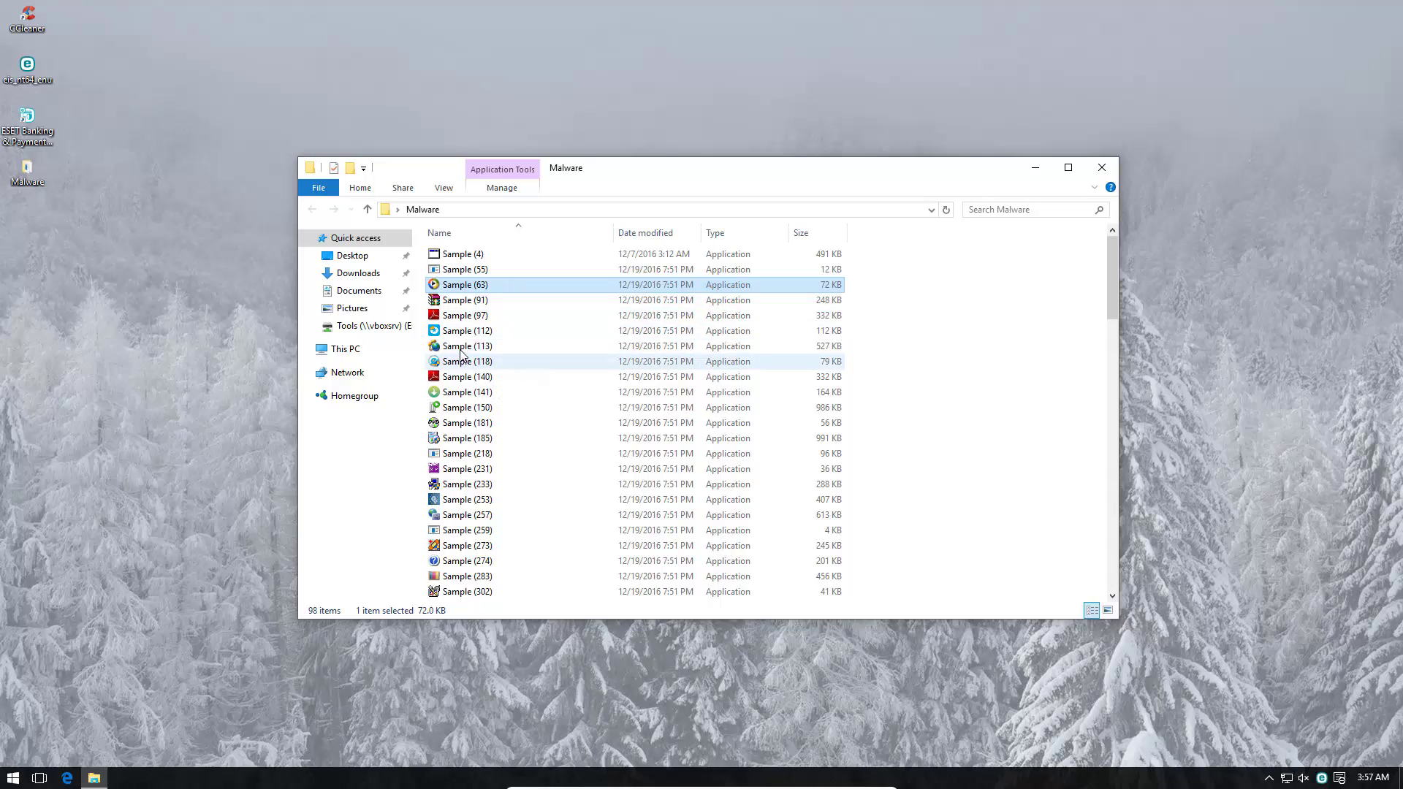
double_click(468, 316)
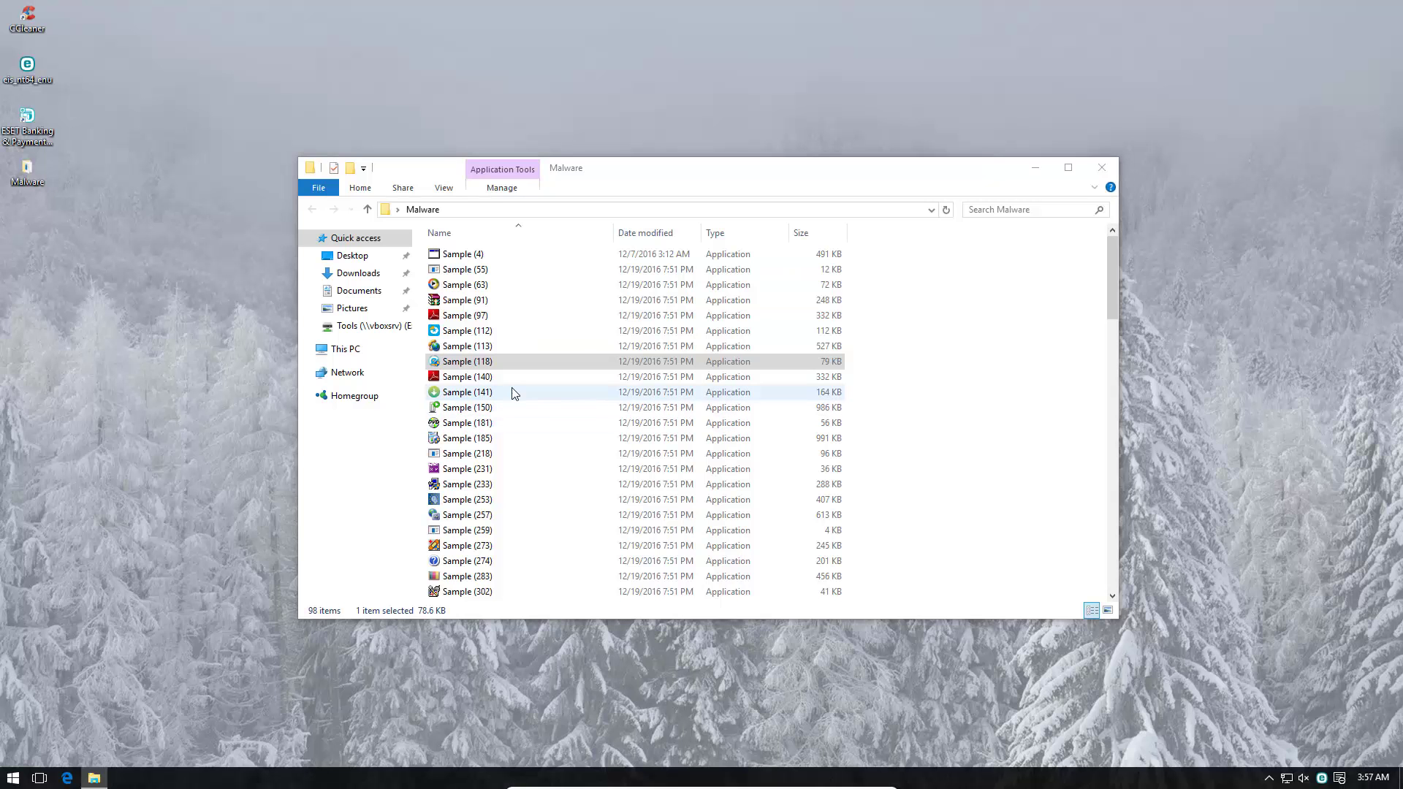
double_click(506, 379)
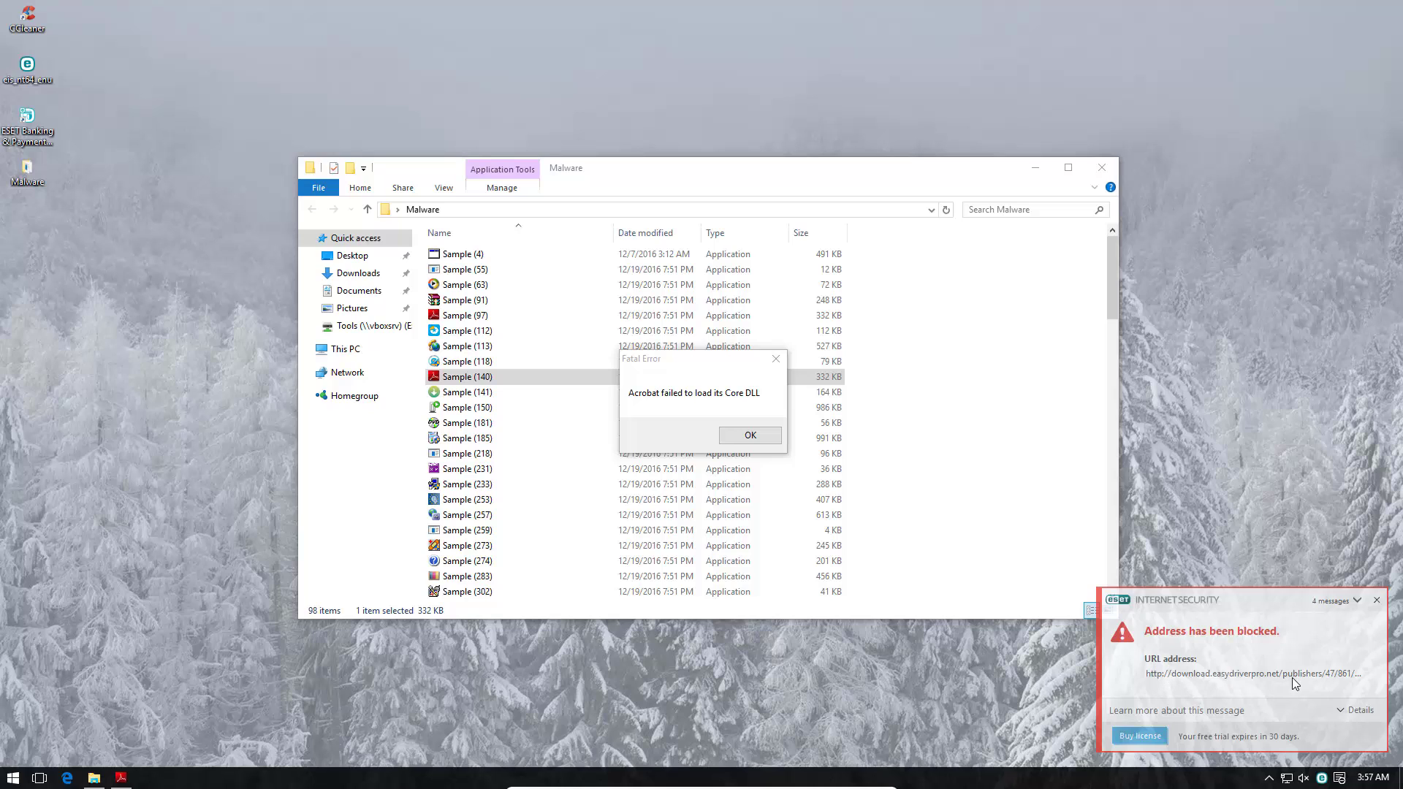
- Dismiss the Acrobat fatal error and the ESET address-blocked notification
left_click(805, 455)
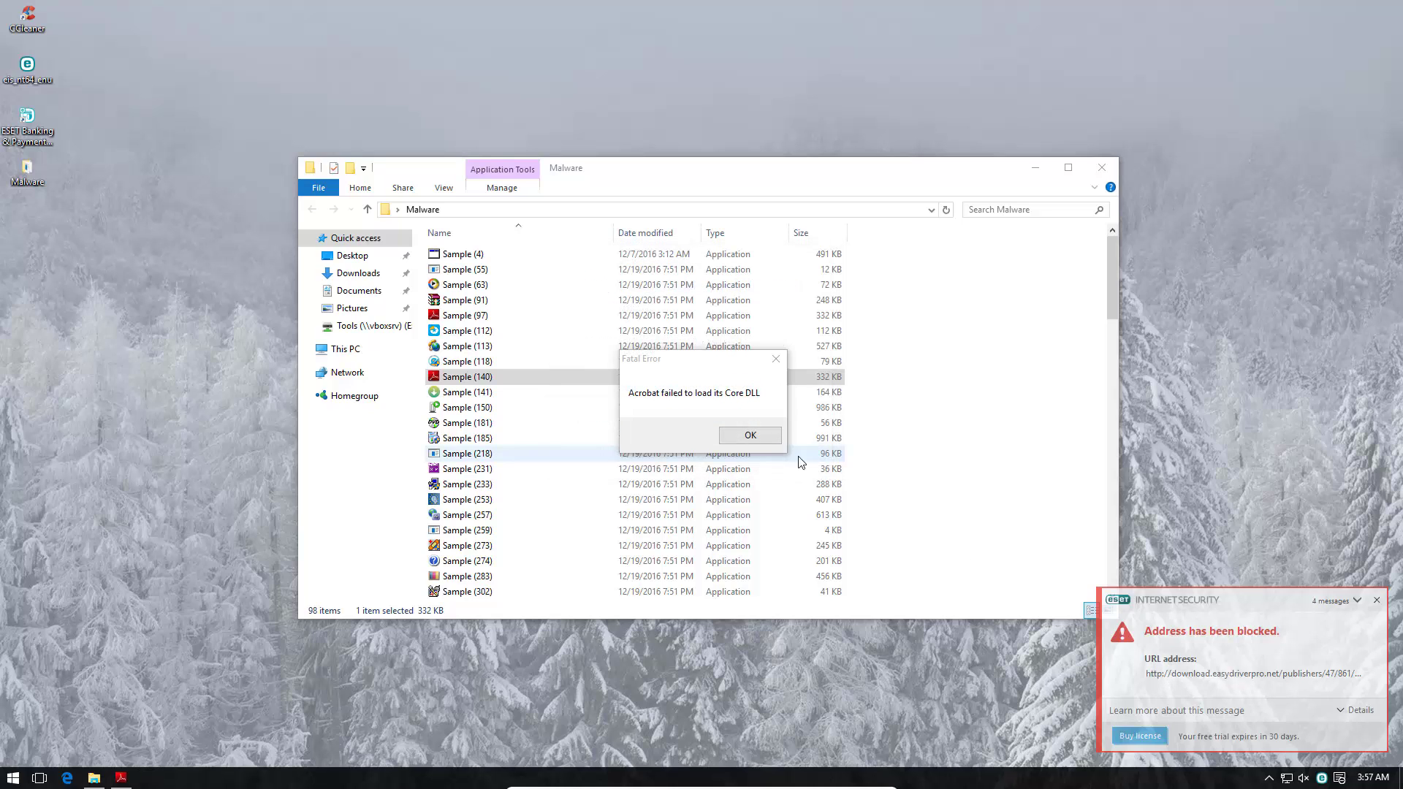
key("Return")
left_click(1376, 601)
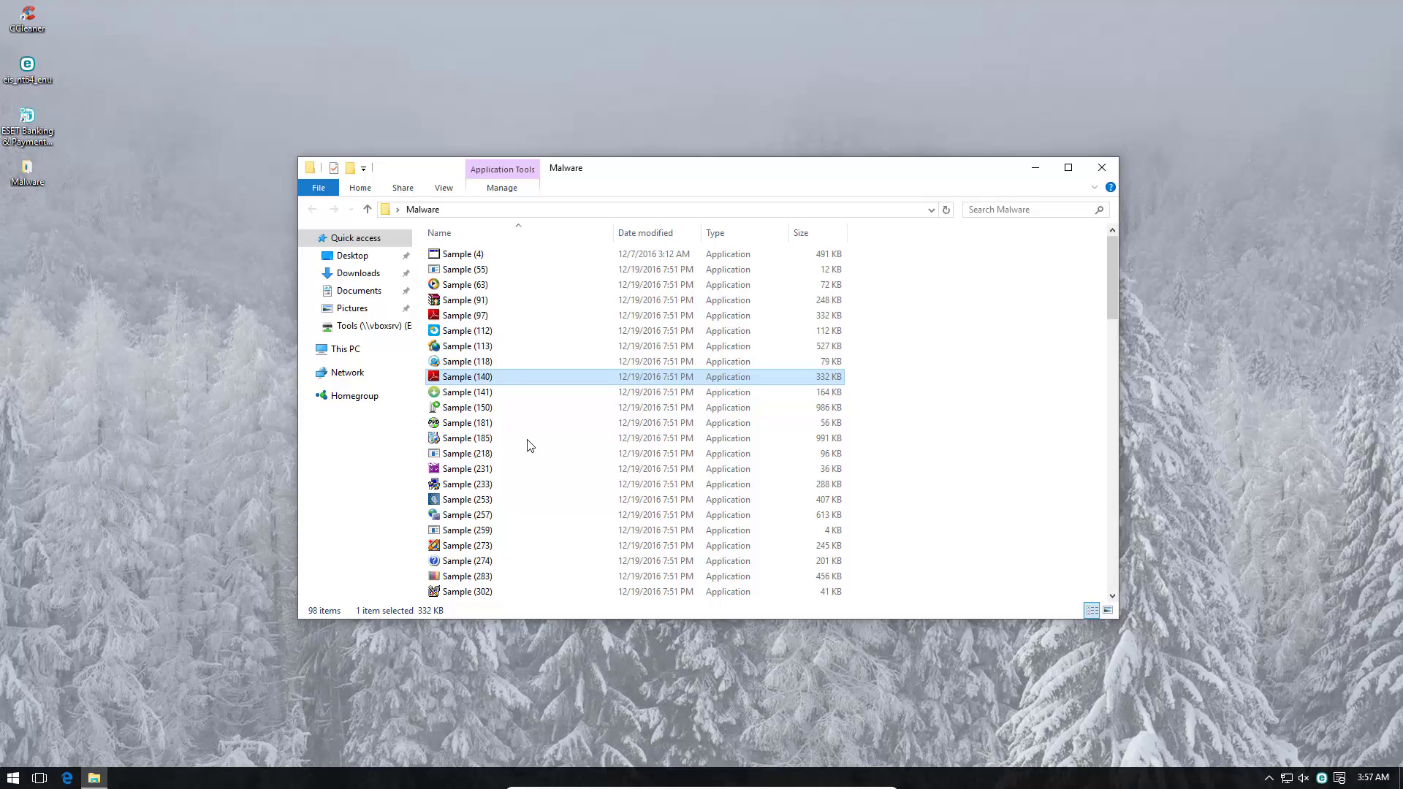
- Run Sample (185), allow it through UAC, and start the casino install
double_click(485, 439)
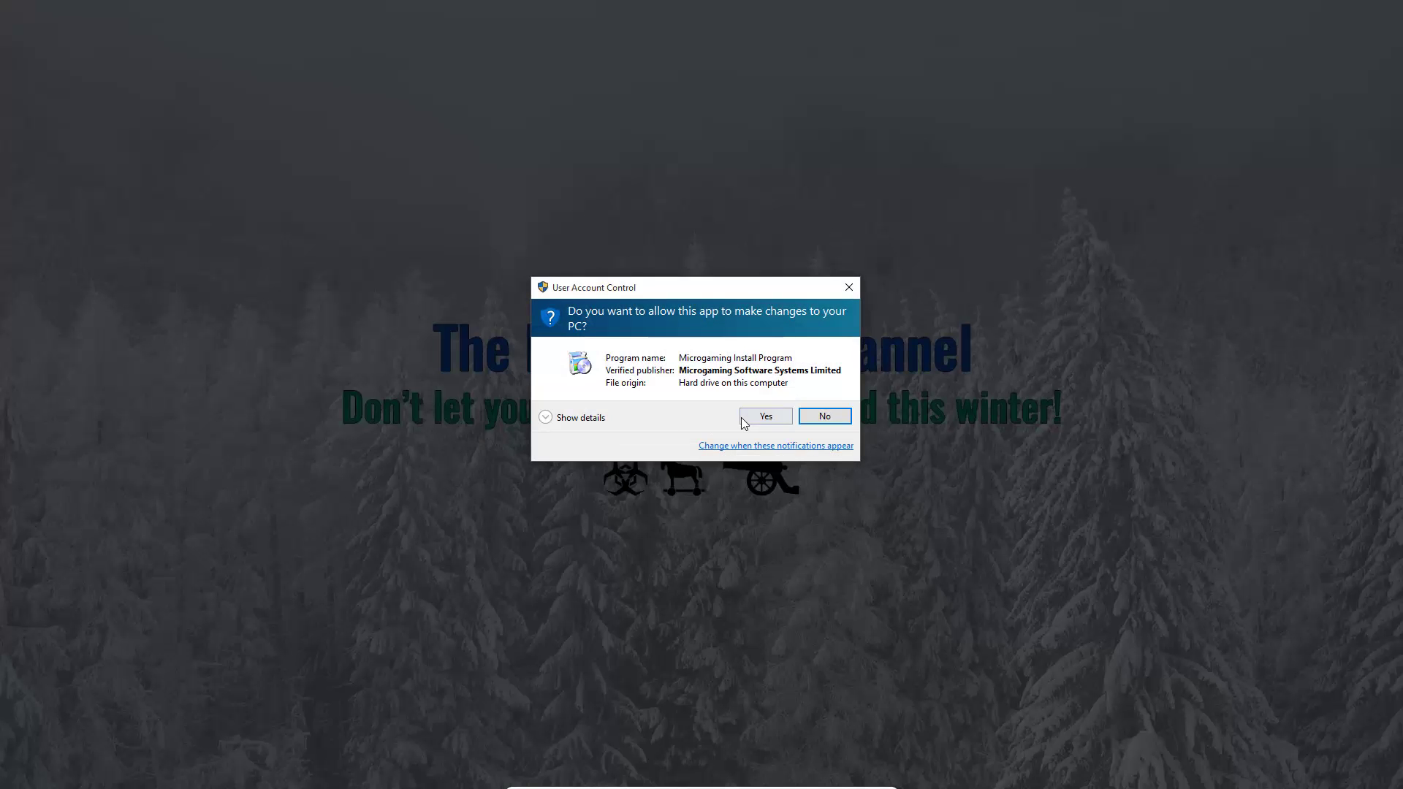
left_click(742, 418)
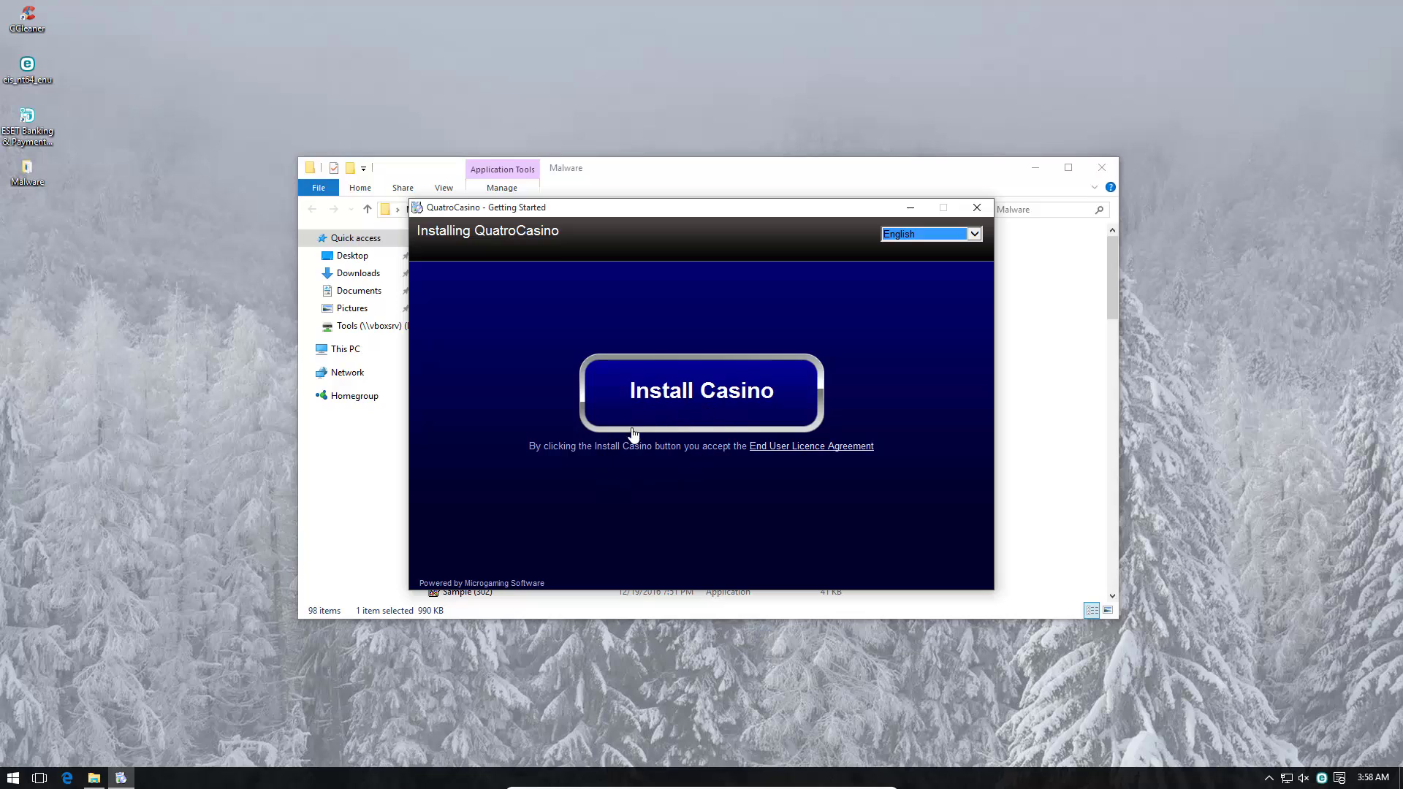
left_click(669, 410)
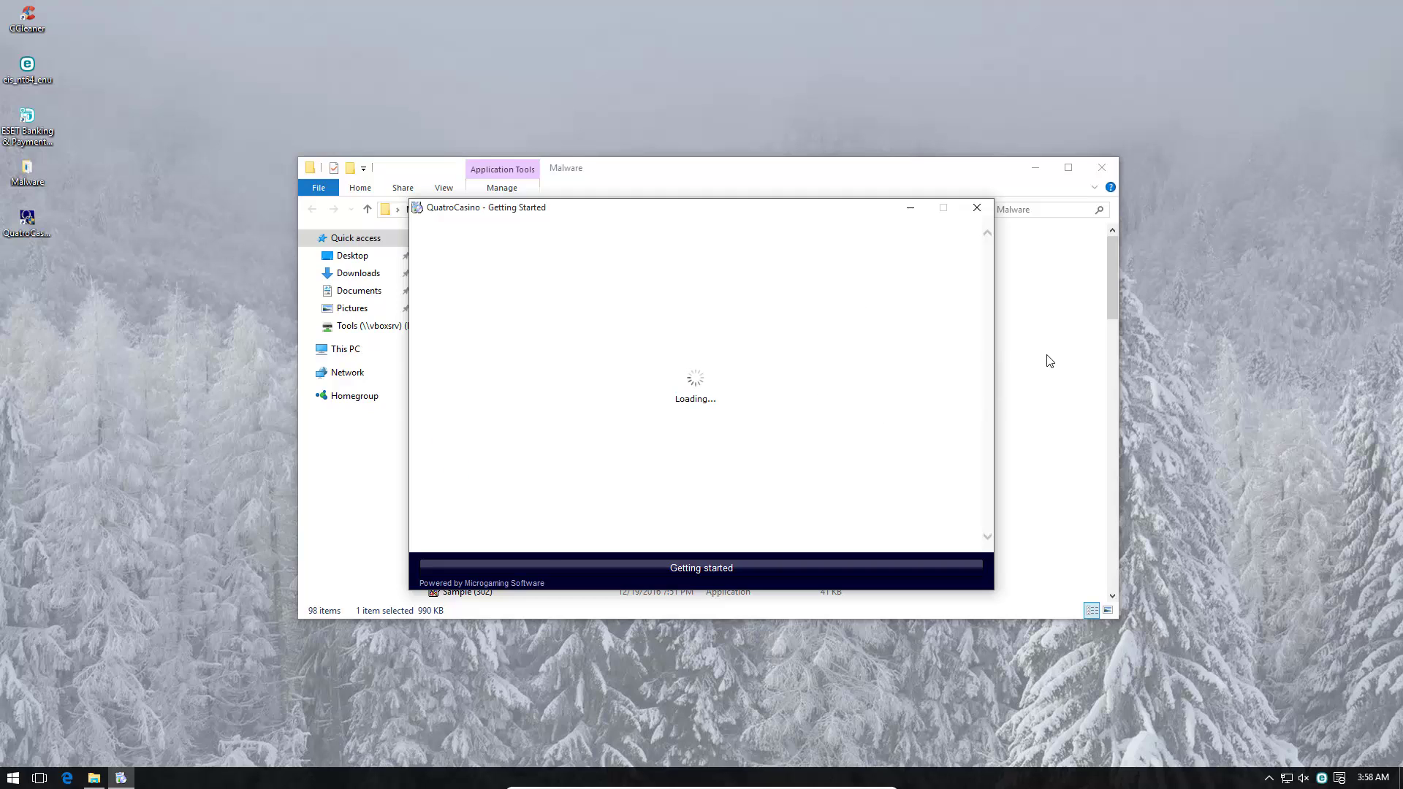
- Run Samples (273) and (274), dismissing the missing MSOCF.dll error
double_click(449, 545)
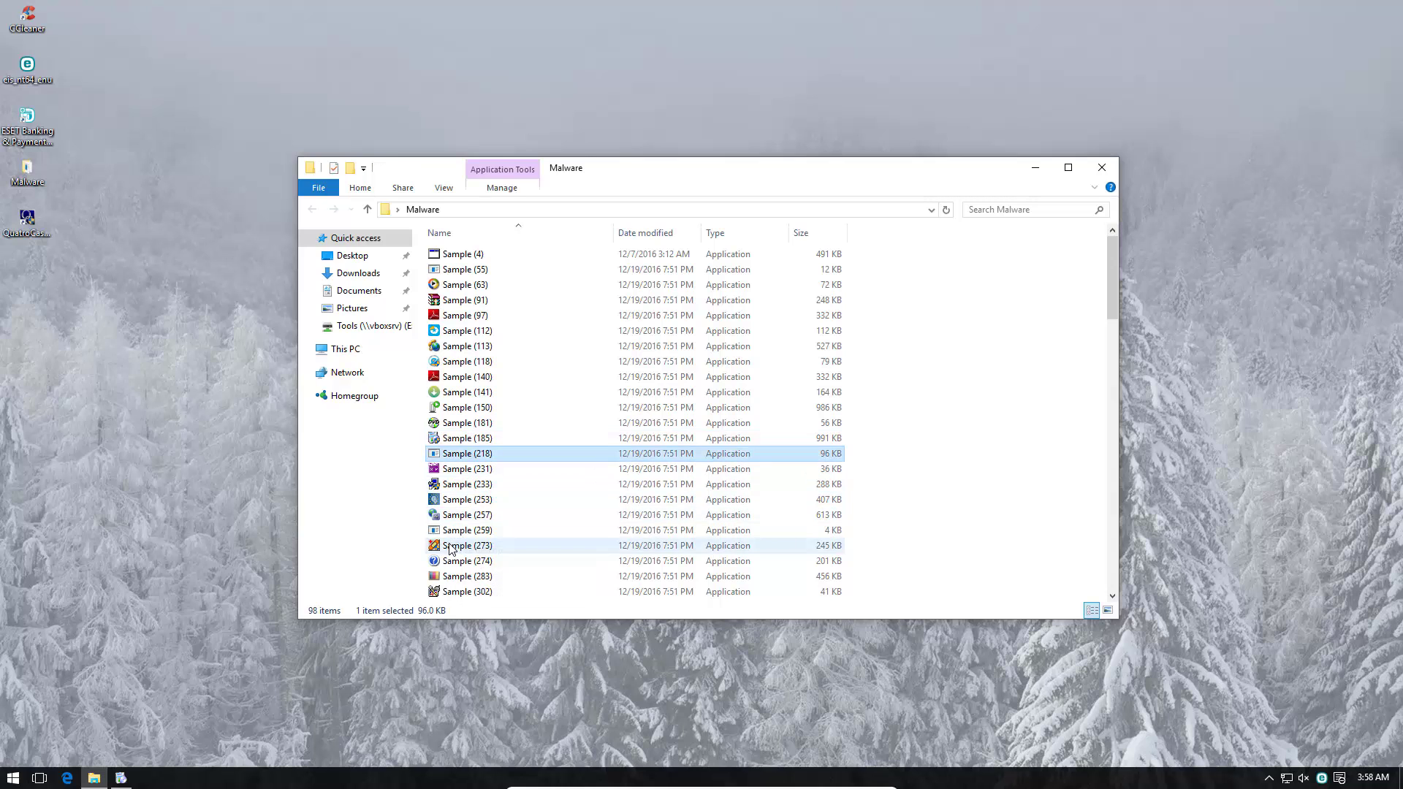
left_click(765, 417)
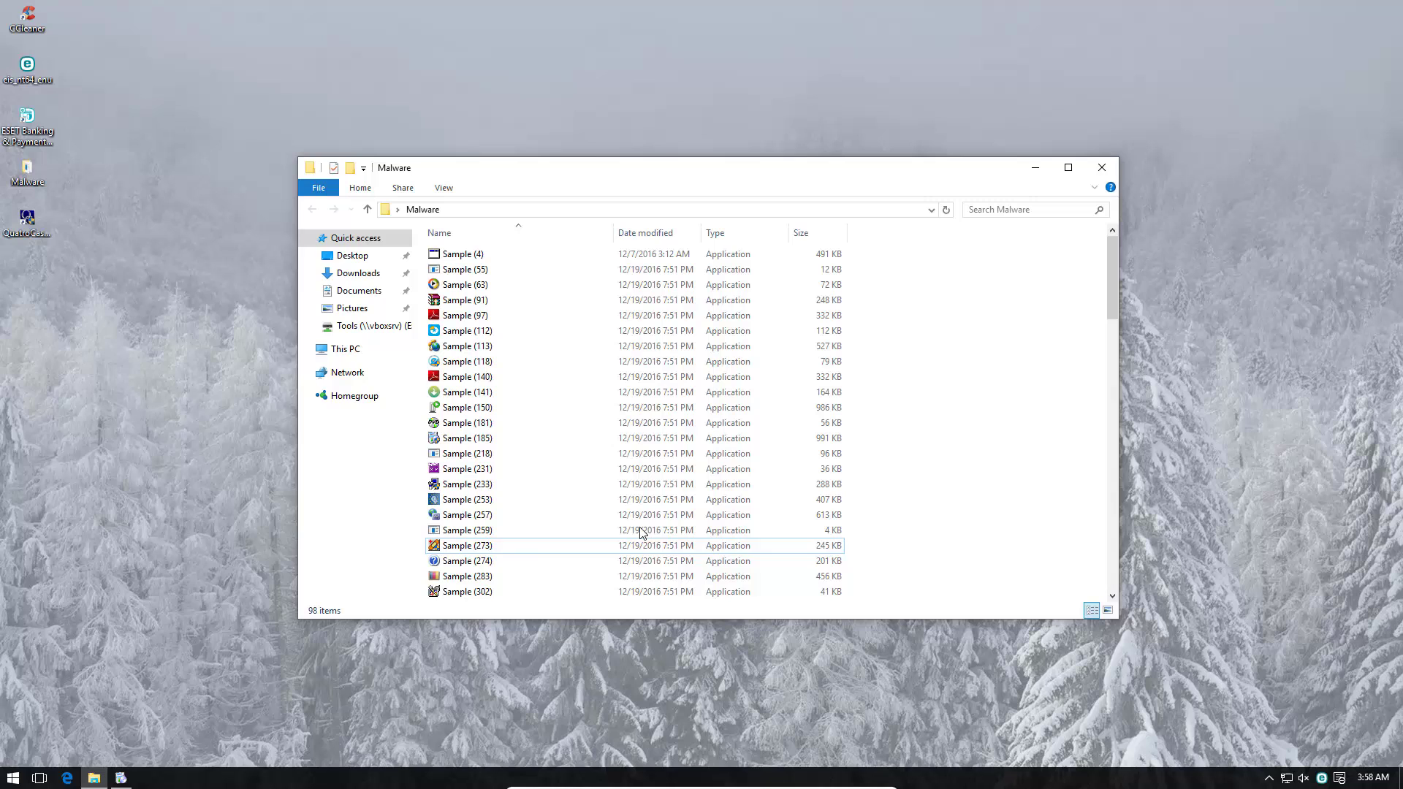
double_click(482, 561)
left_click(491, 590)
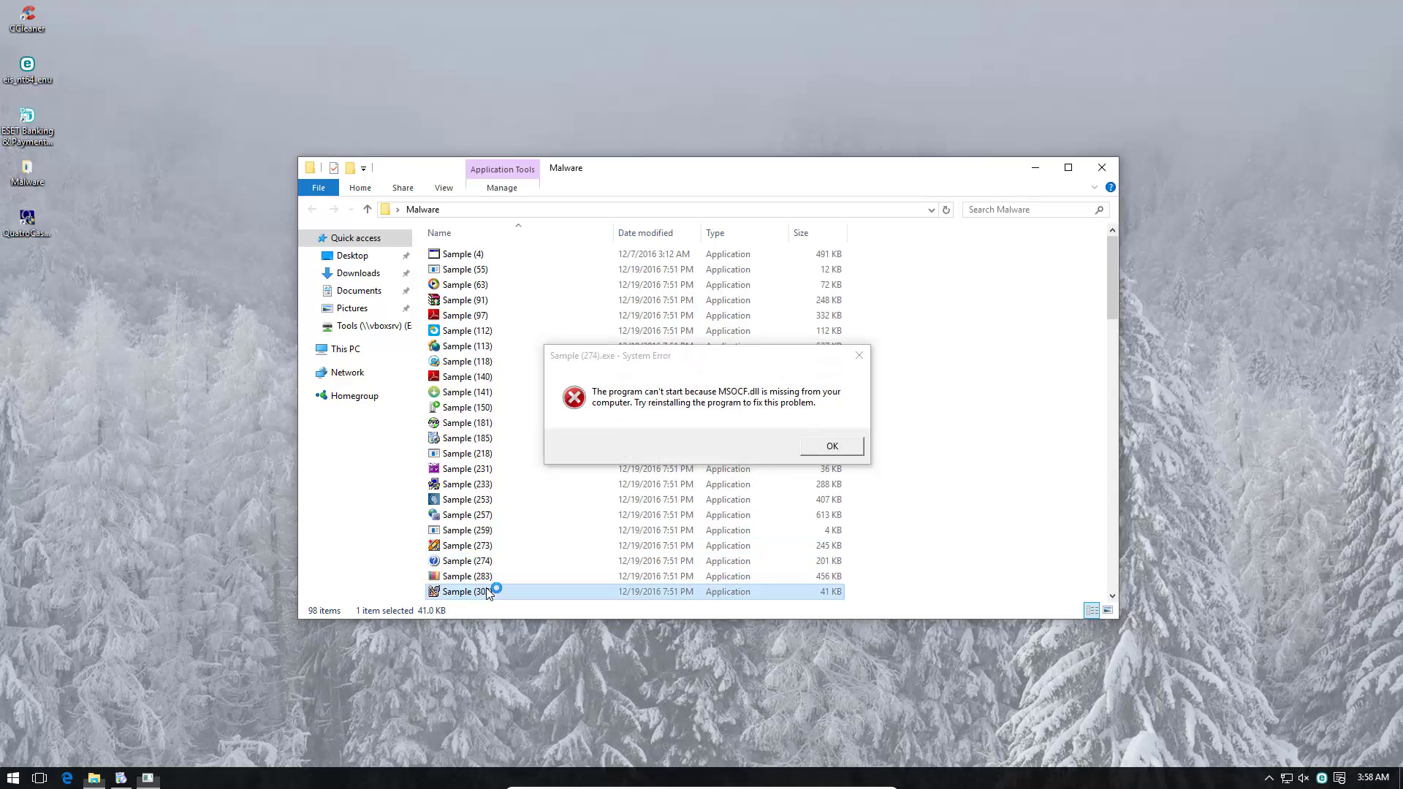
left_click(826, 447)
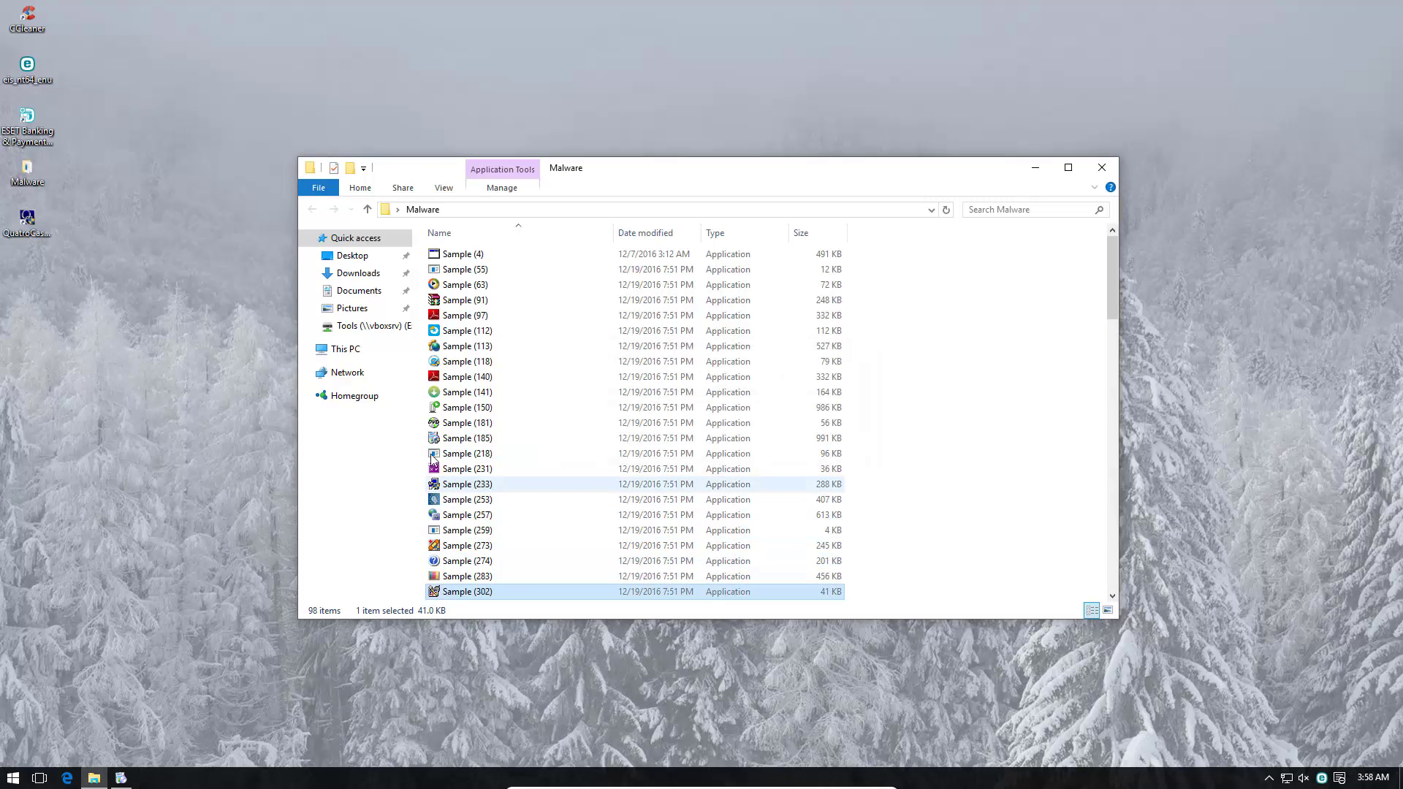
left_click(468, 411)
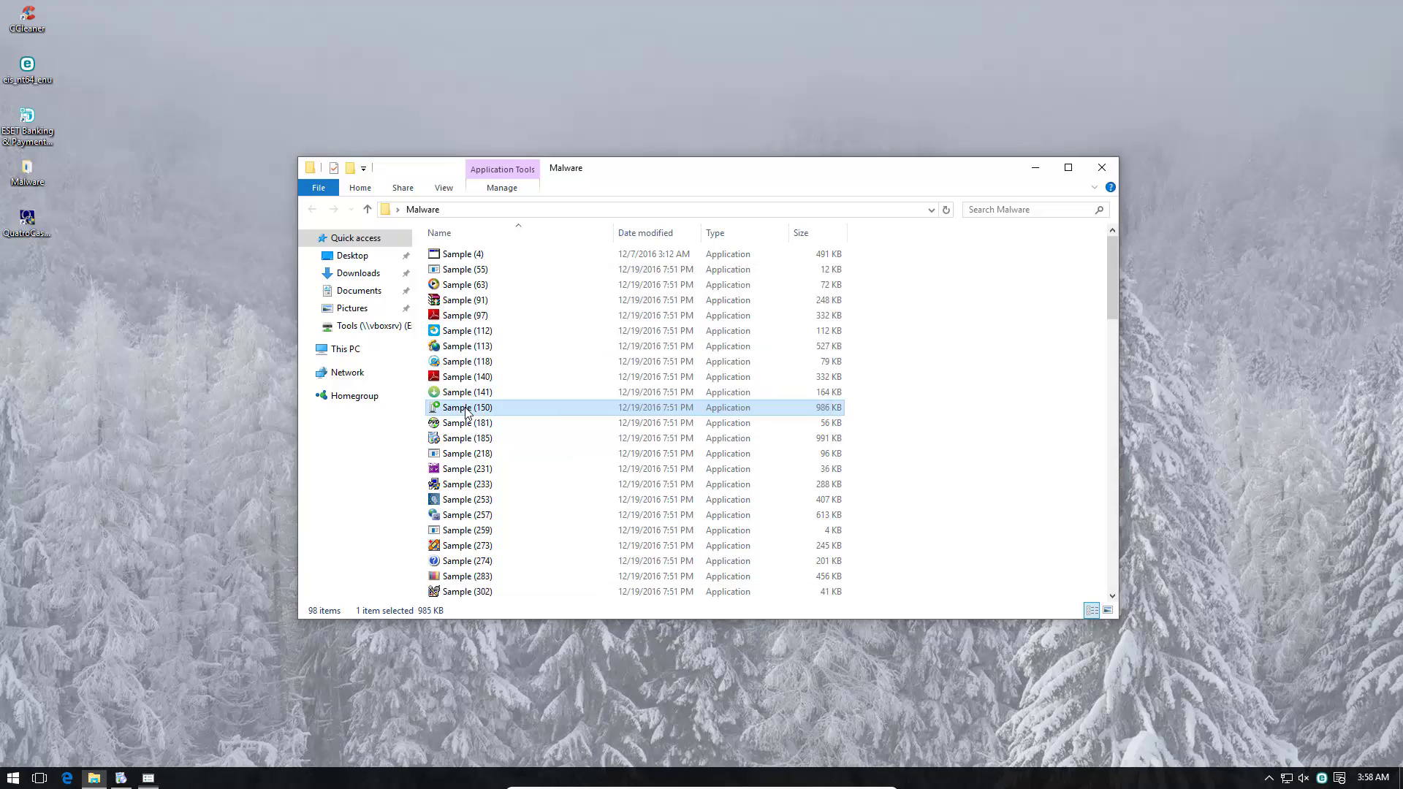
scroll(537, 516, "down", 3)
scroll(536, 516, "down", 3)
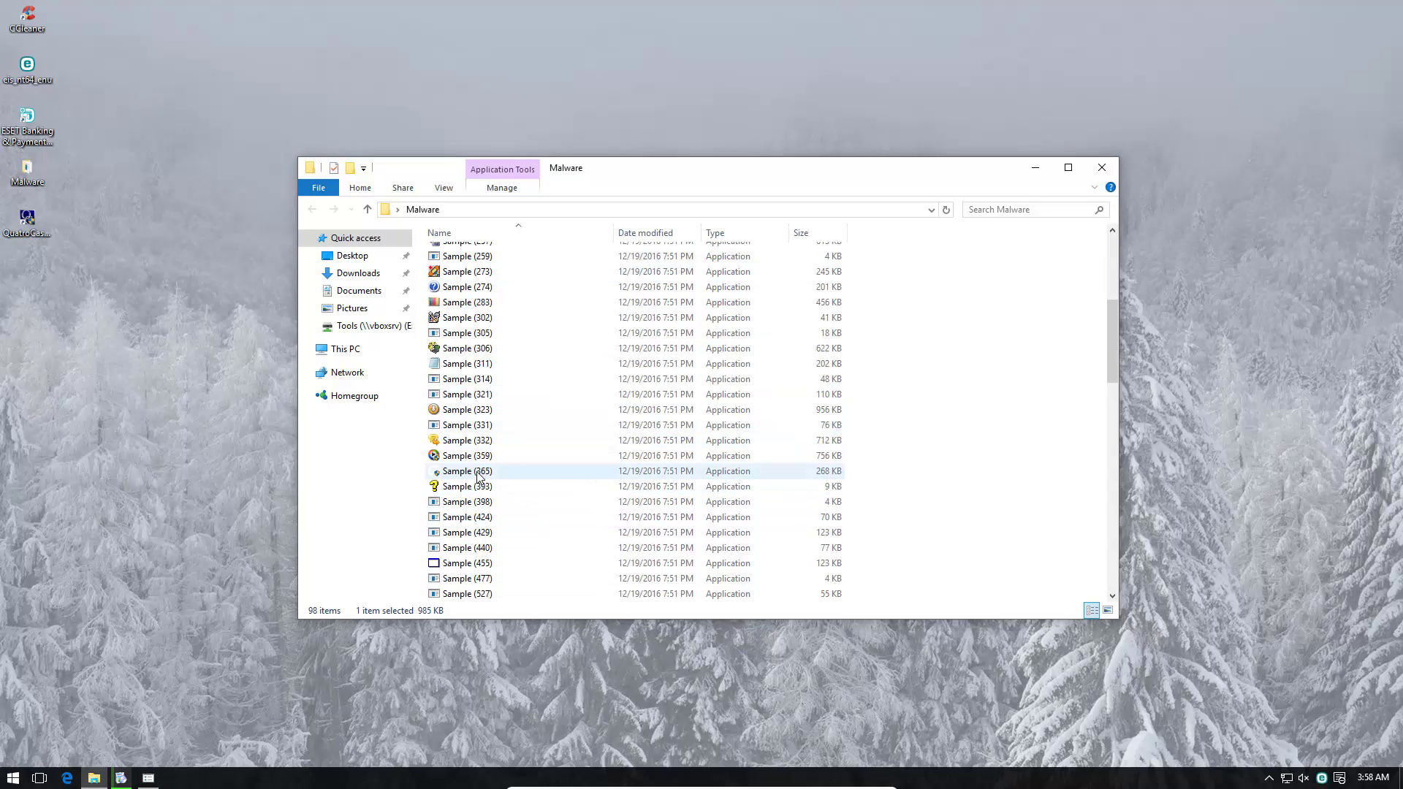
- Run Samples (365), (455), (440) and (540), clearing the connection wizard error
double_click(482, 471)
left_click(763, 416)
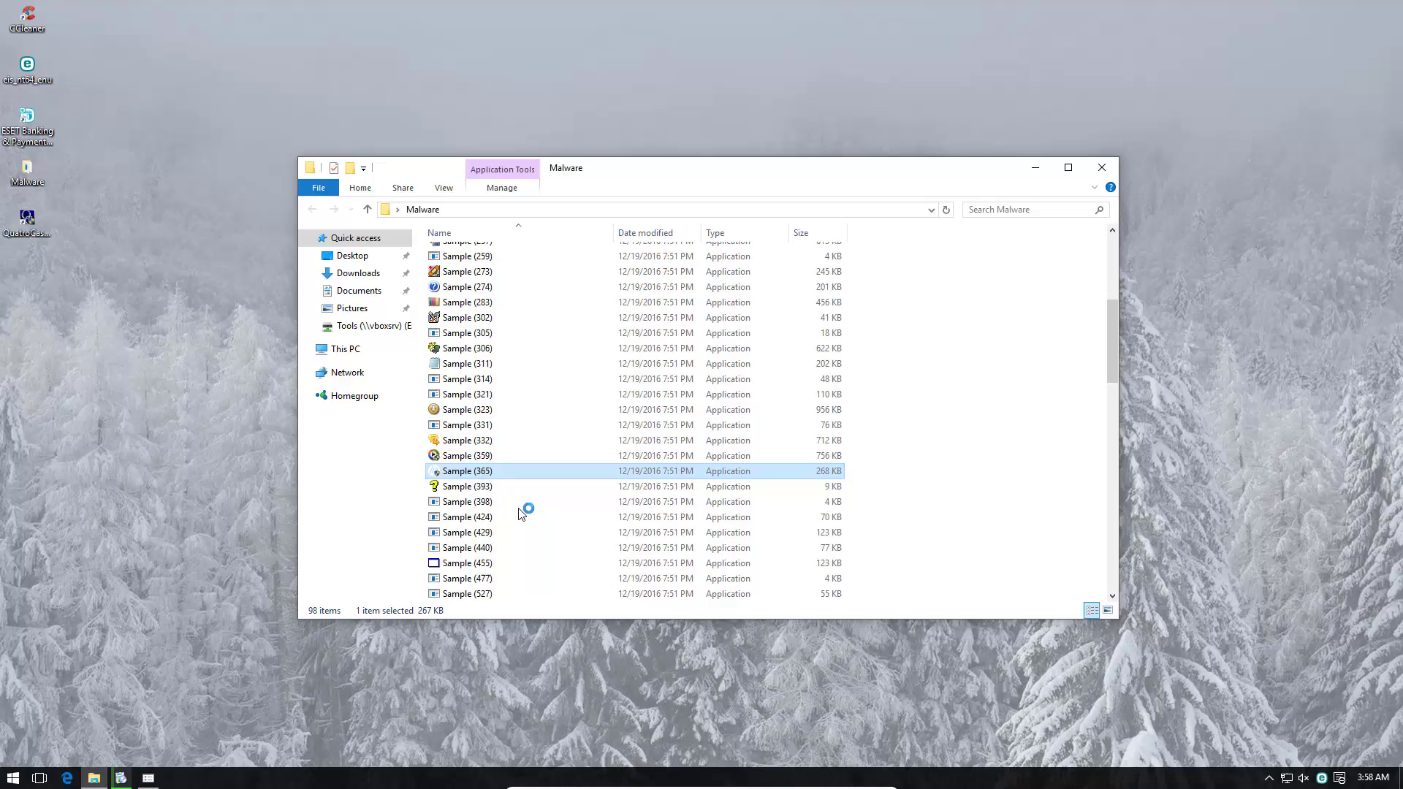
double_click(447, 563)
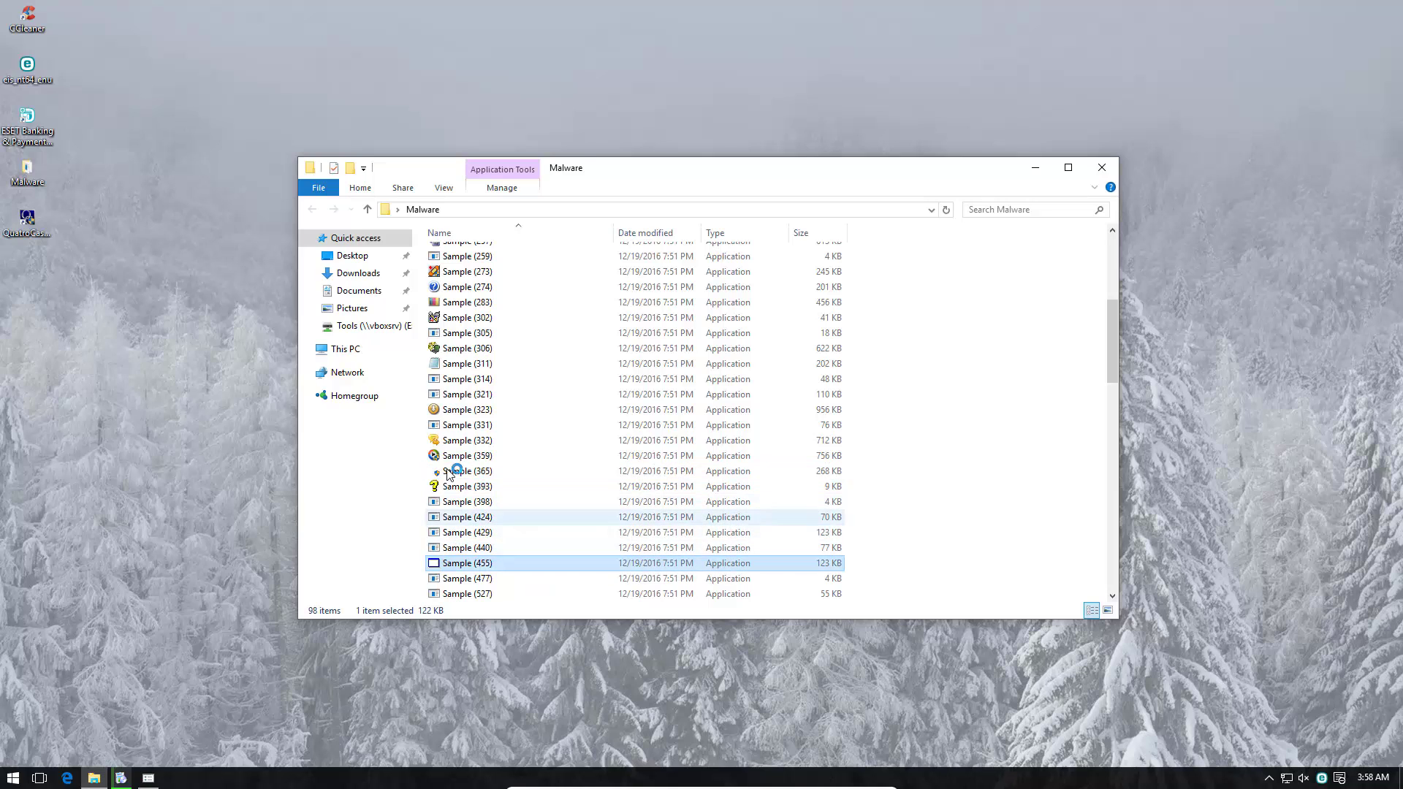
double_click(456, 548)
scroll(458, 548, "down", 3)
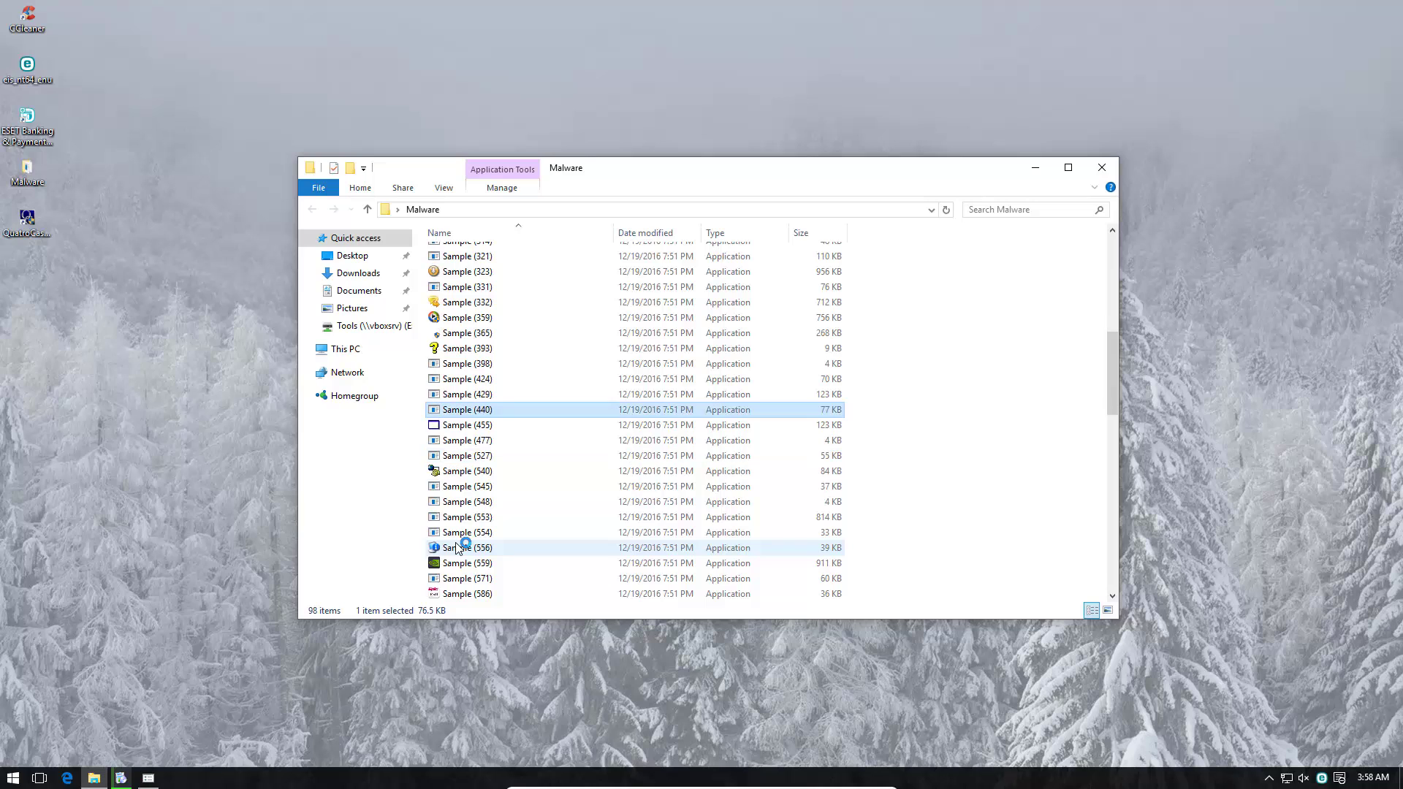
double_click(456, 471)
left_click(846, 456)
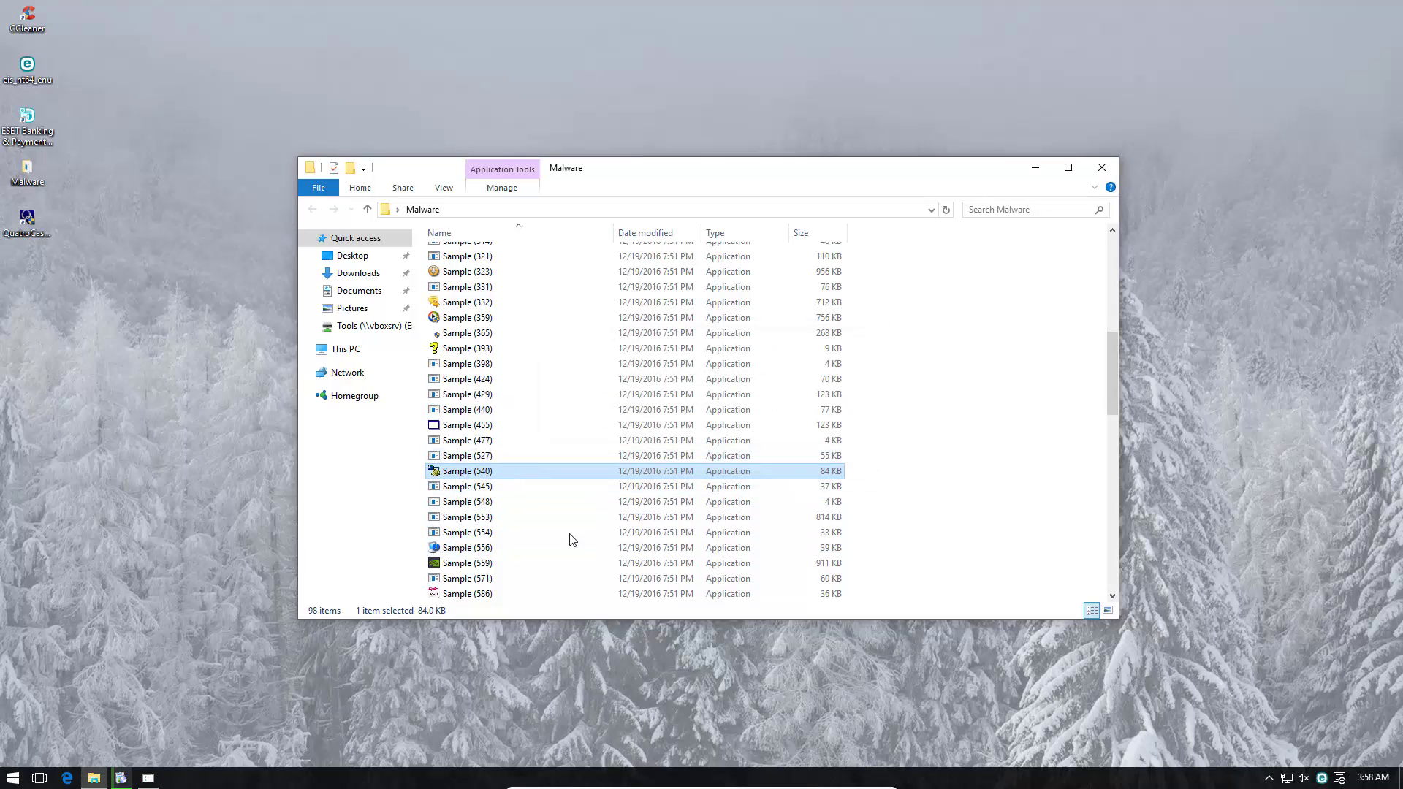
- Run Samples (556) and (553), dismissing the new-app prompt and unsupported-application error
double_click(486, 548)
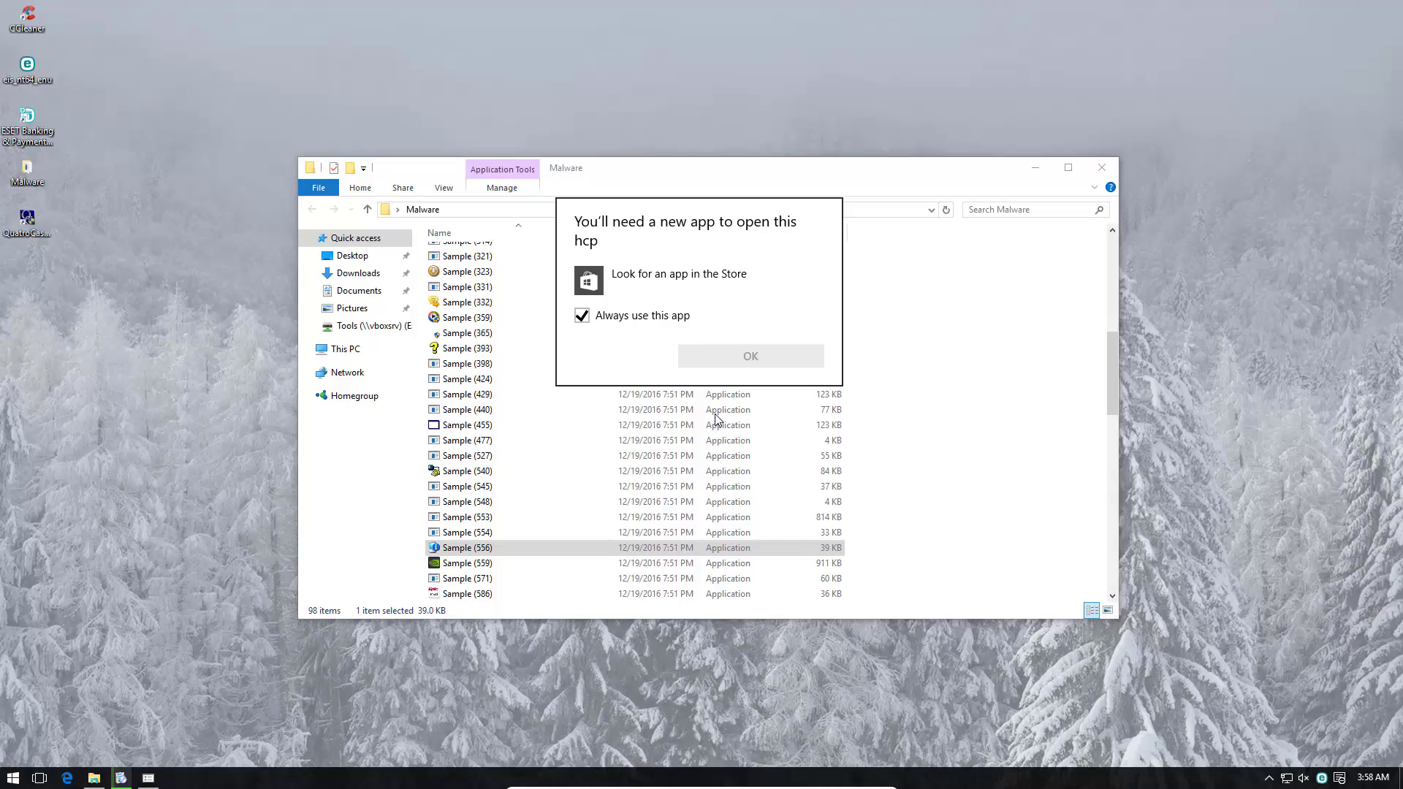
left_click(811, 416)
left_click(447, 518)
double_click(445, 523)
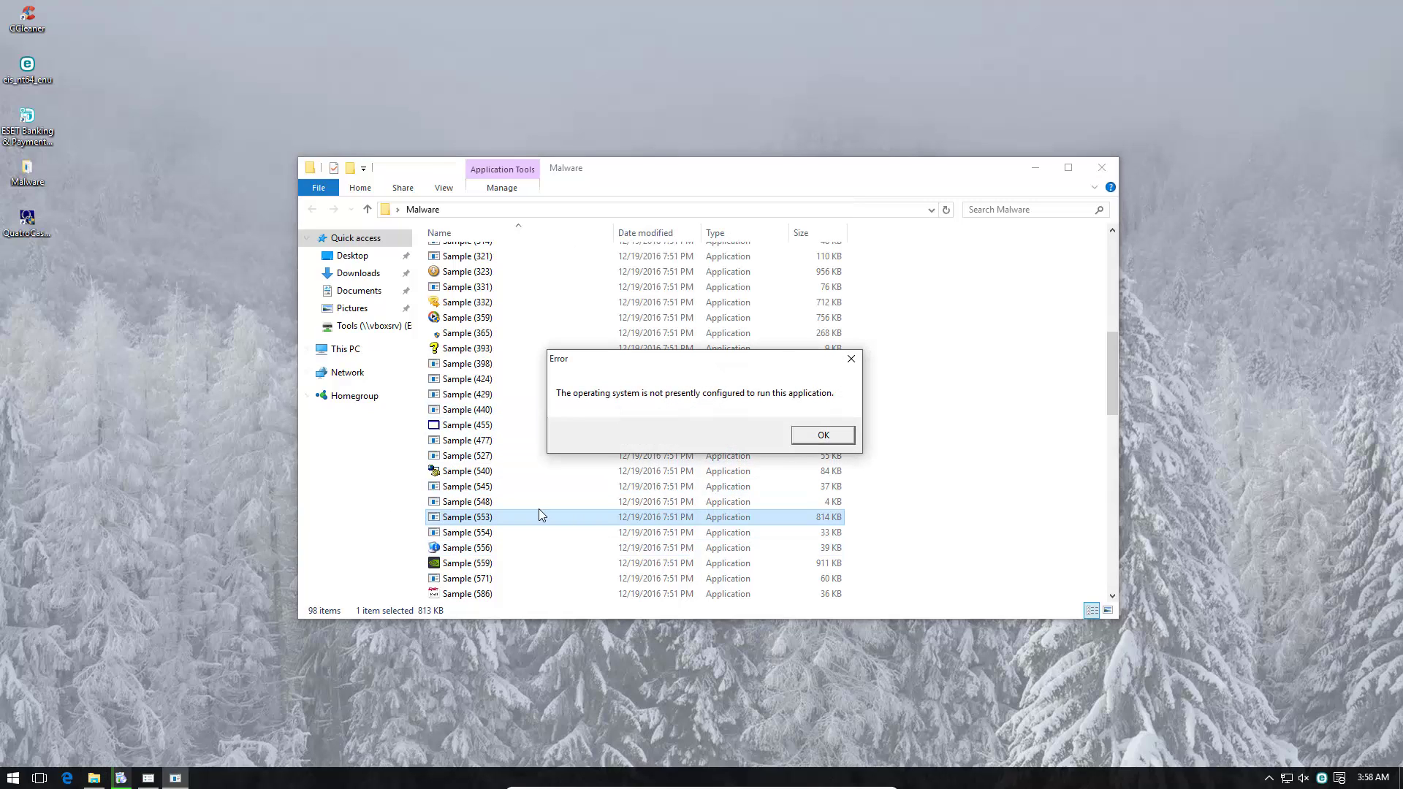
left_click(822, 437)
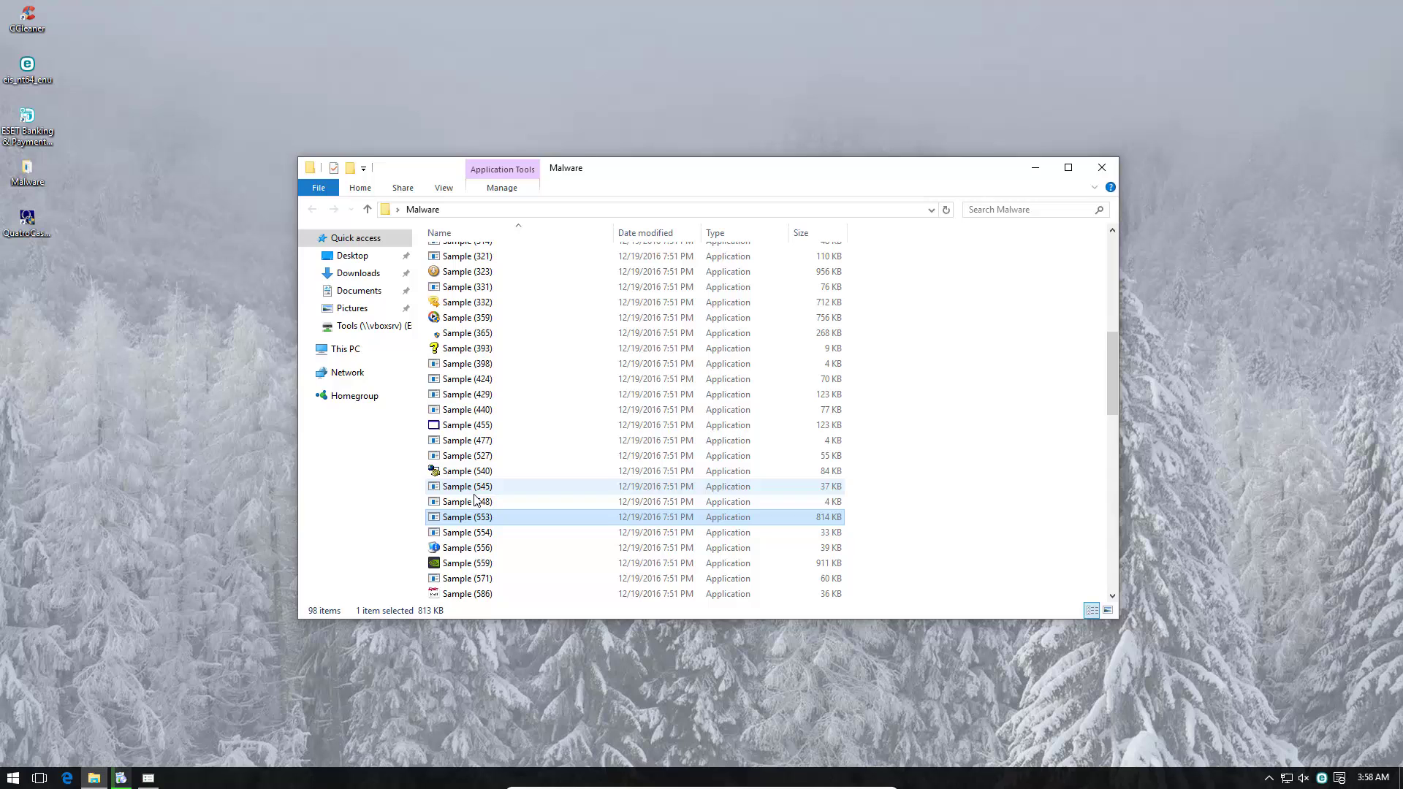
- Run Sample (601), dismiss its AVTAPI.DLL error, and exit Phone Dialer
scroll(475, 499, "down", 2)
double_click(467, 517)
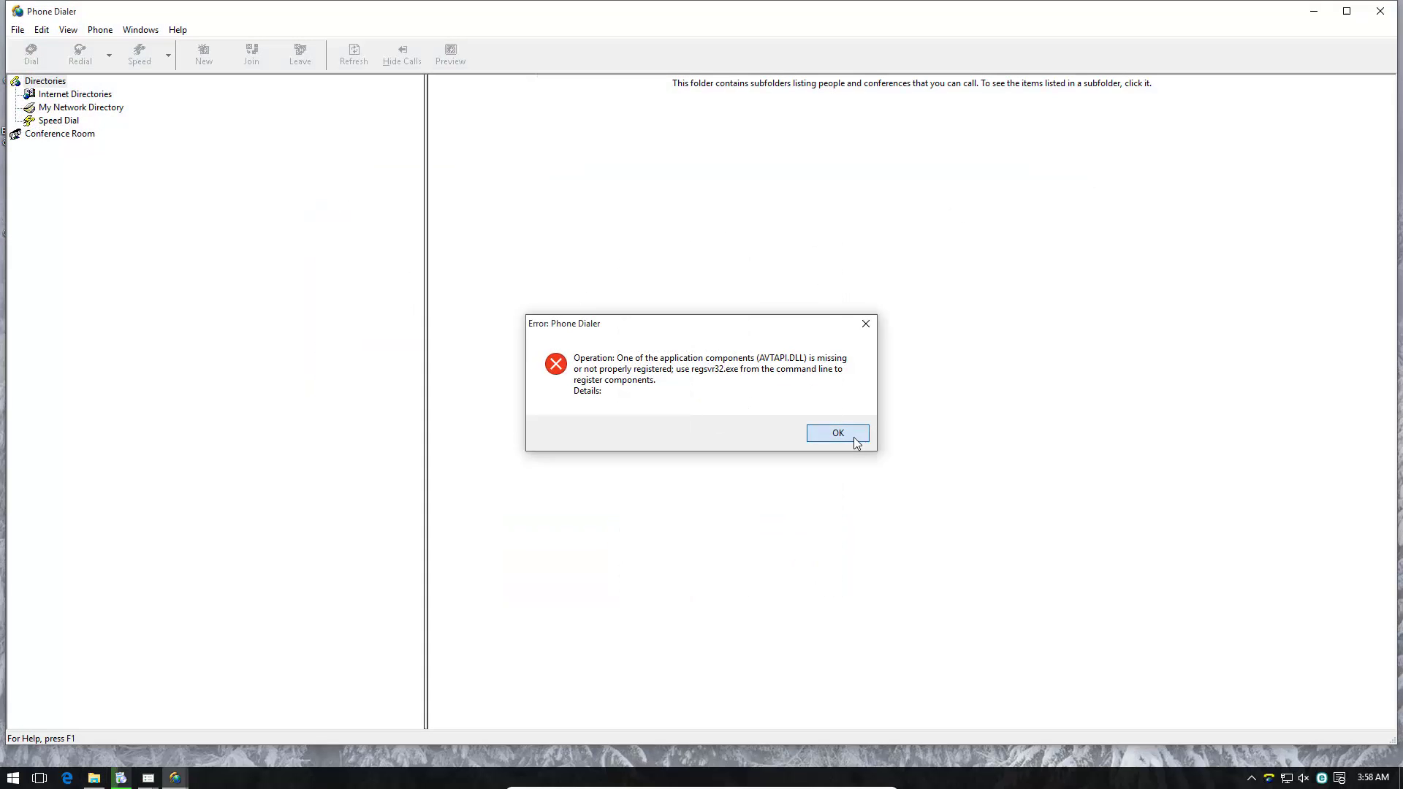
left_click(860, 435)
left_click(1387, 5)
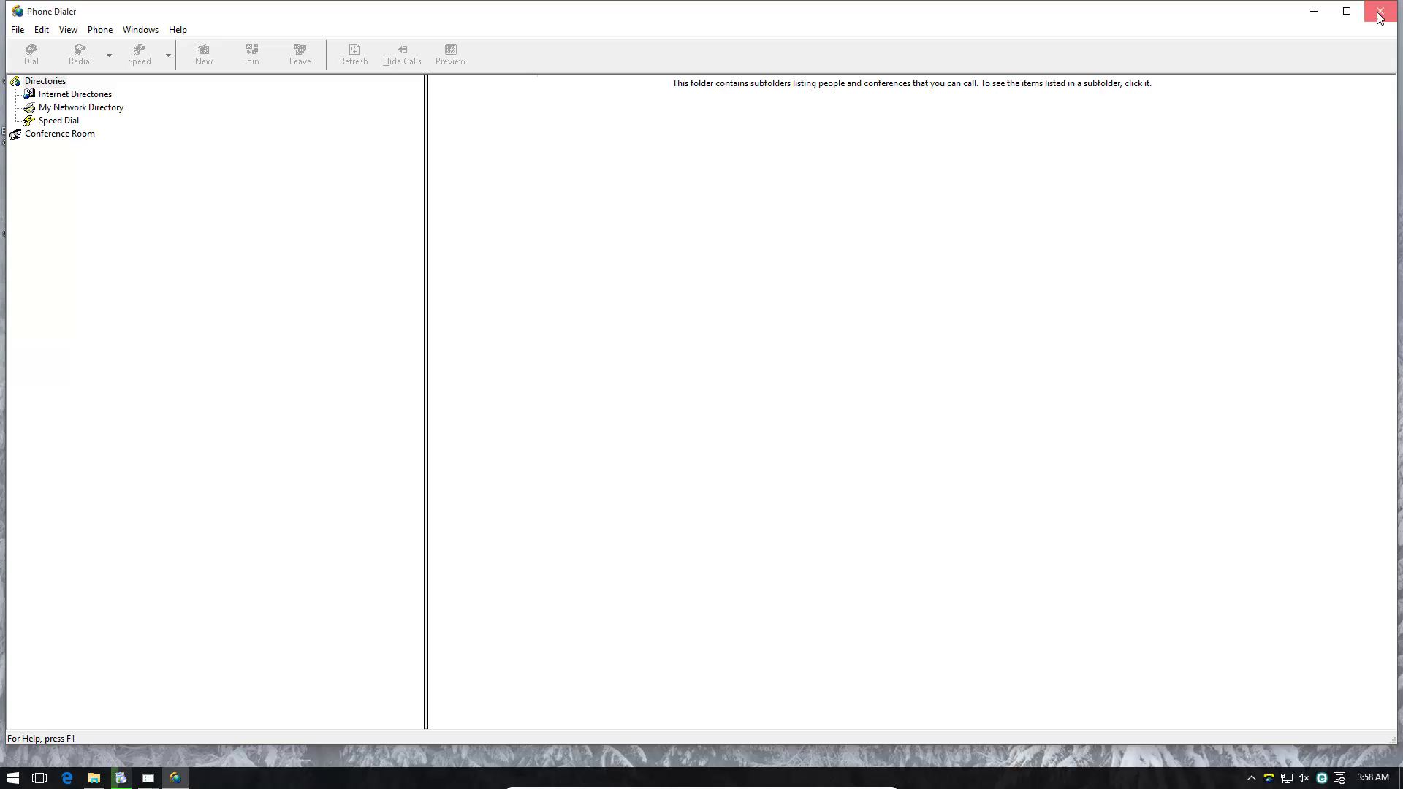
left_click(684, 450)
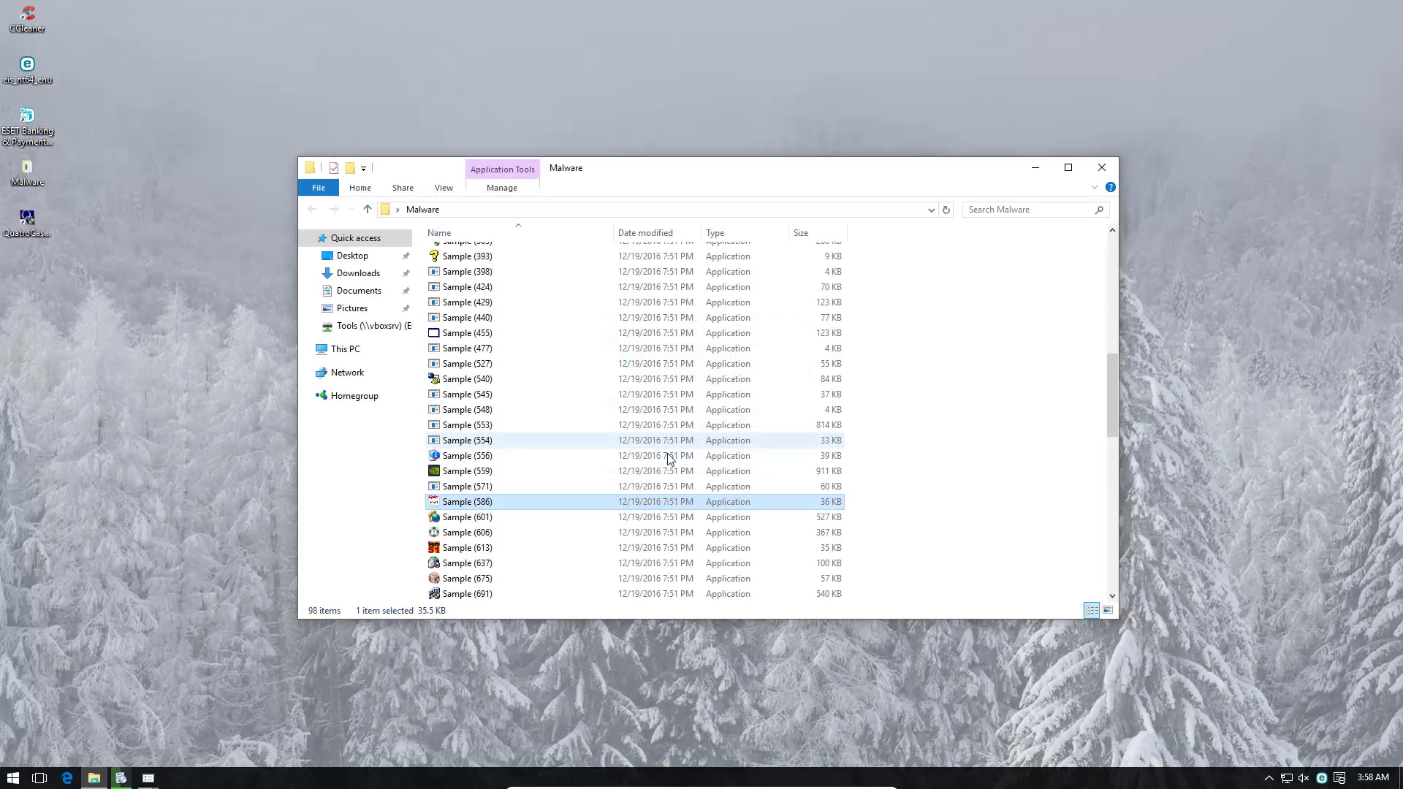
- Run Sample (586), then close the authentec.com under-construction page it opened in Edge
double_click(488, 472)
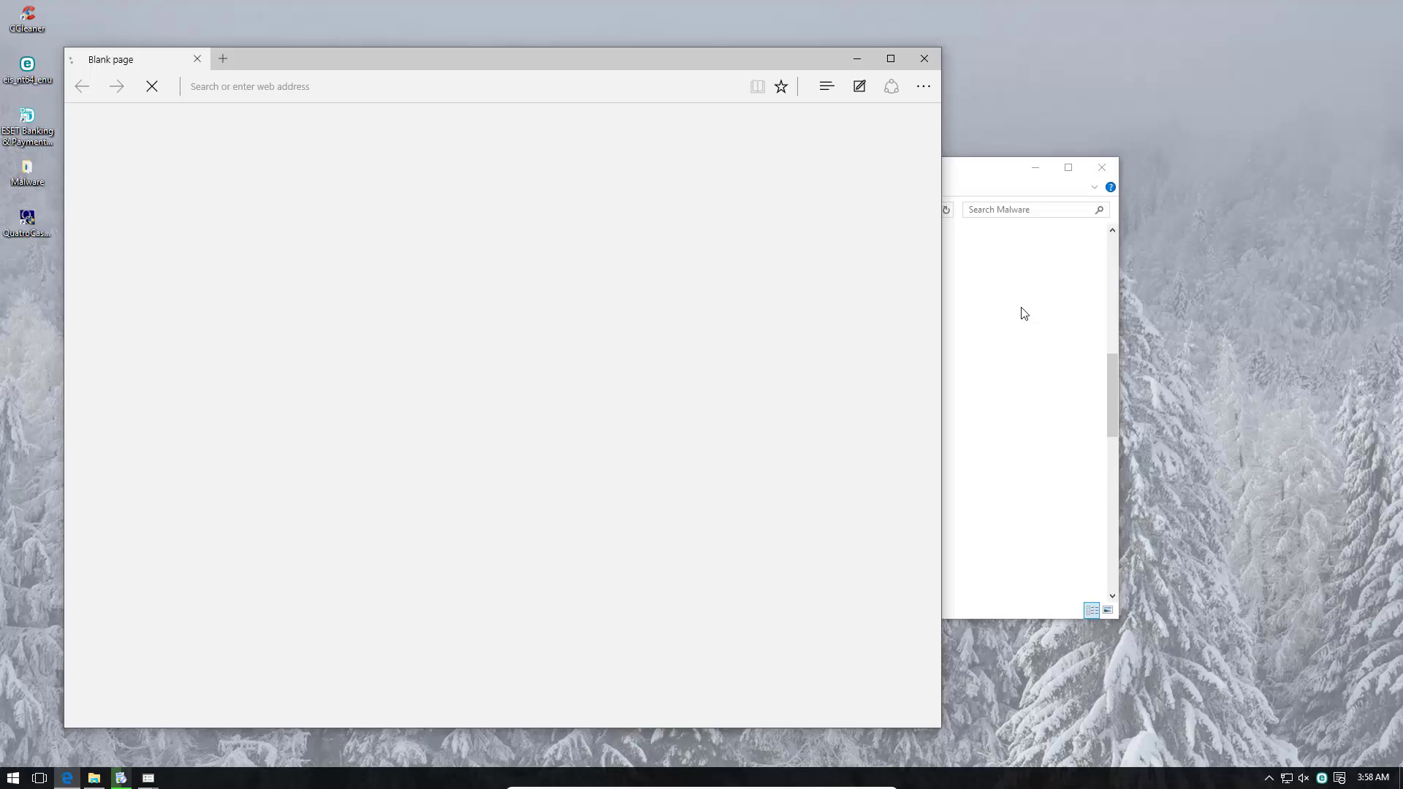
left_click(1020, 310)
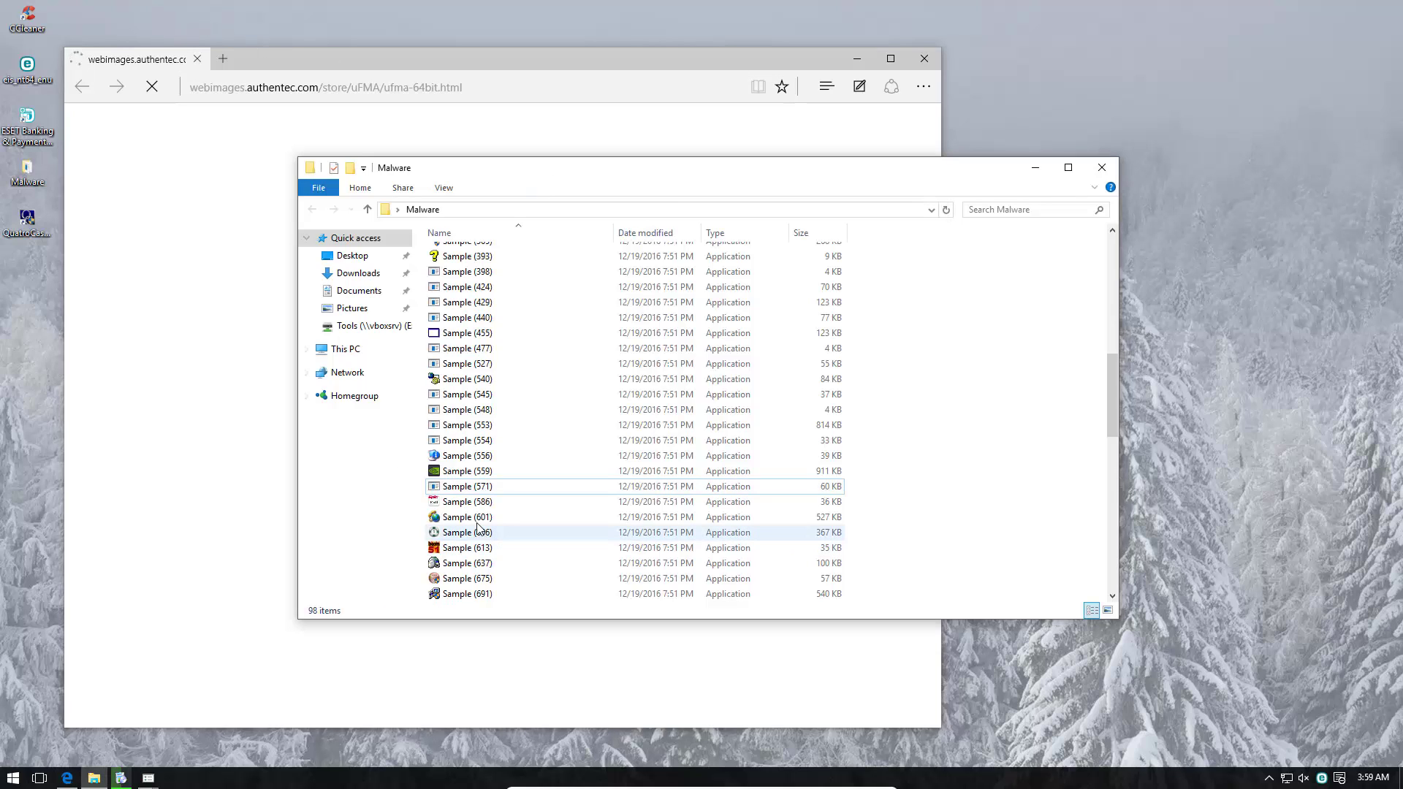
left_click(475, 471)
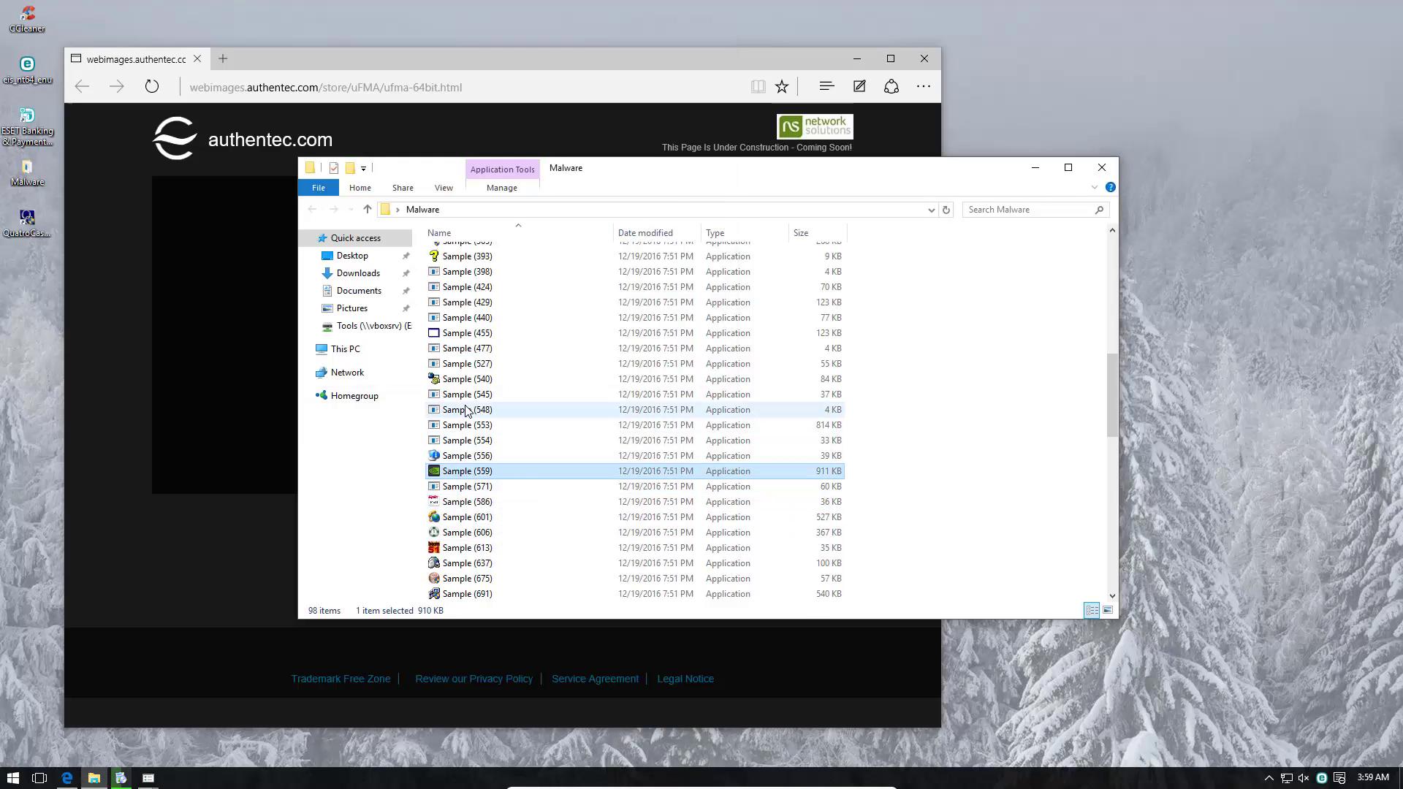
left_click(455, 72)
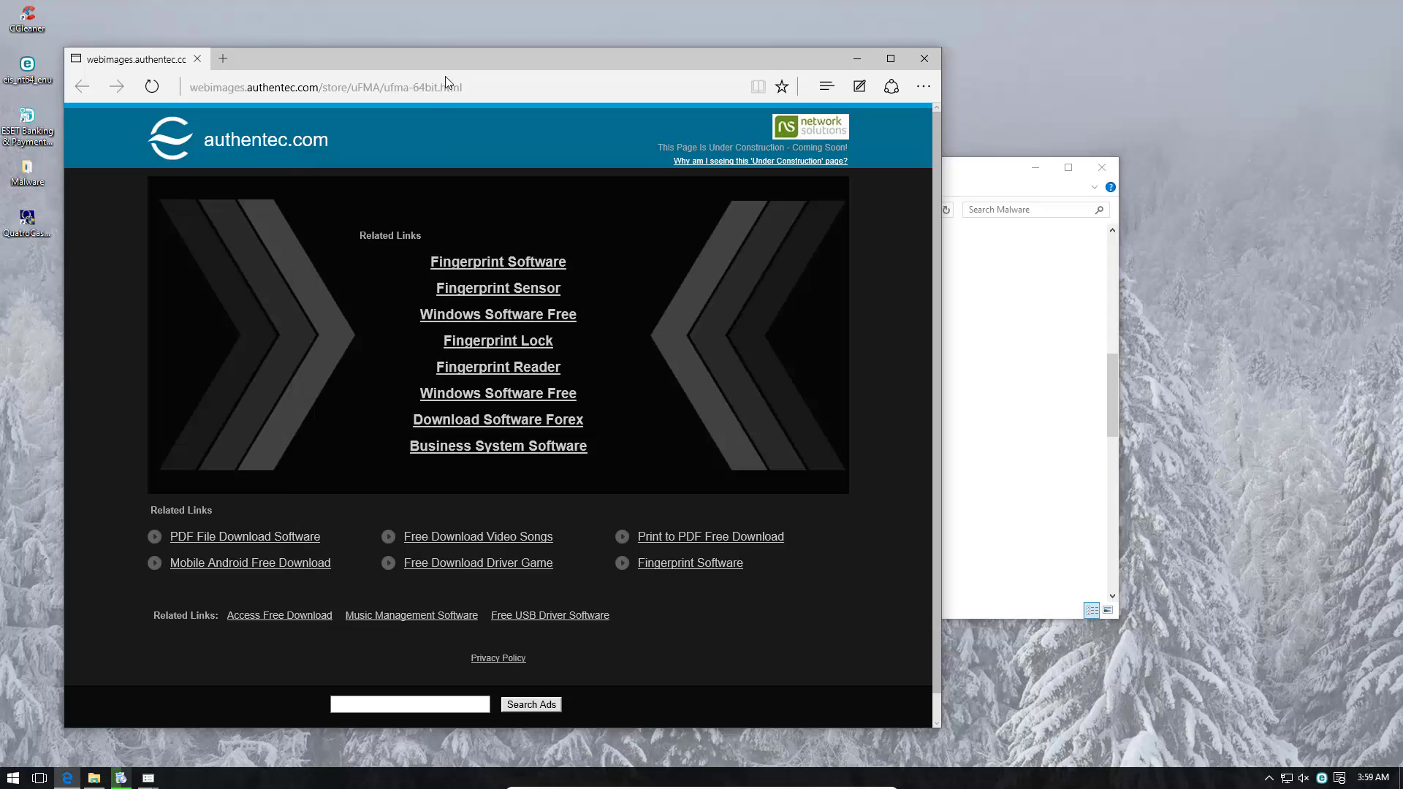
left_click(924, 58)
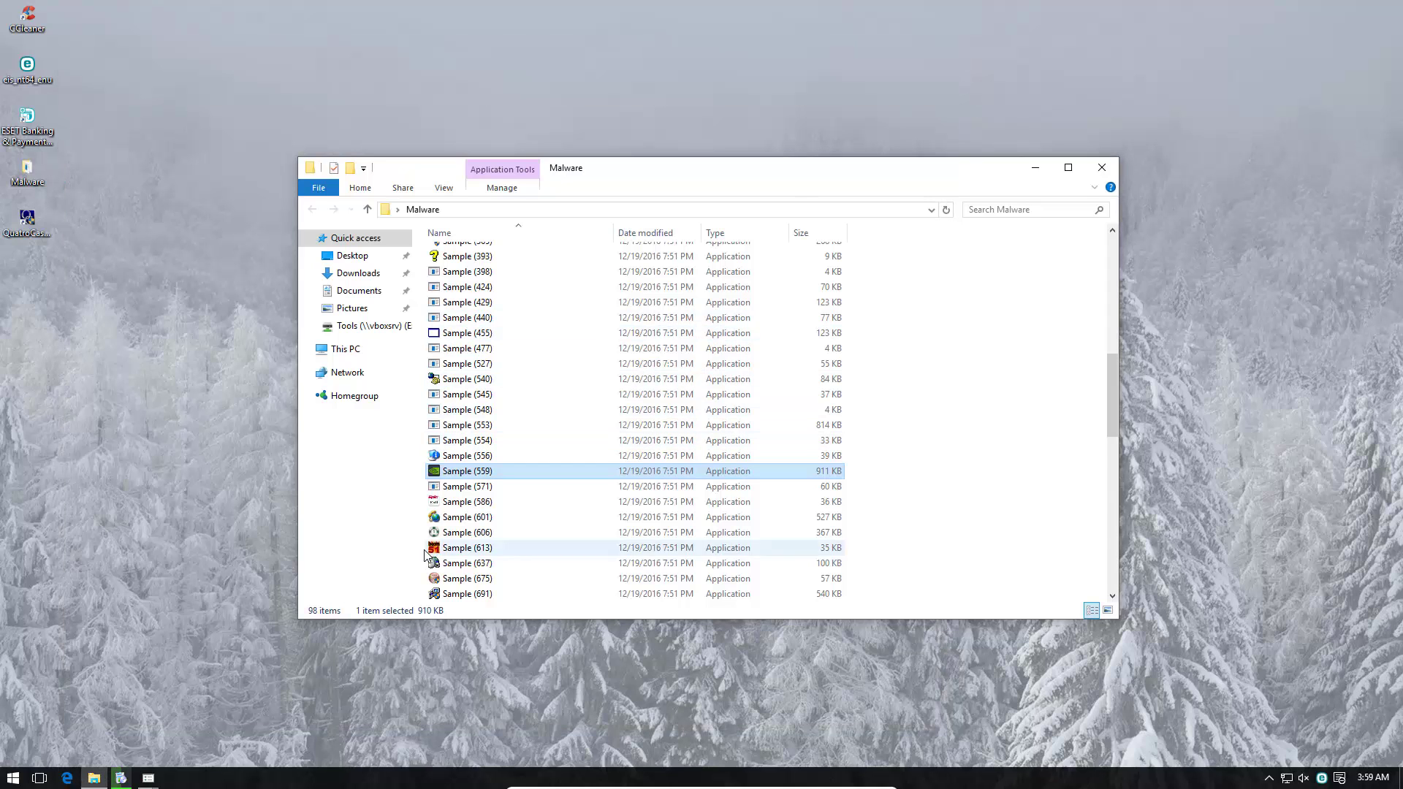
- Run Samples (637) and (675), approving UAC and dismissing the missing-dll and installer-integrity errors
double_click(471, 564)
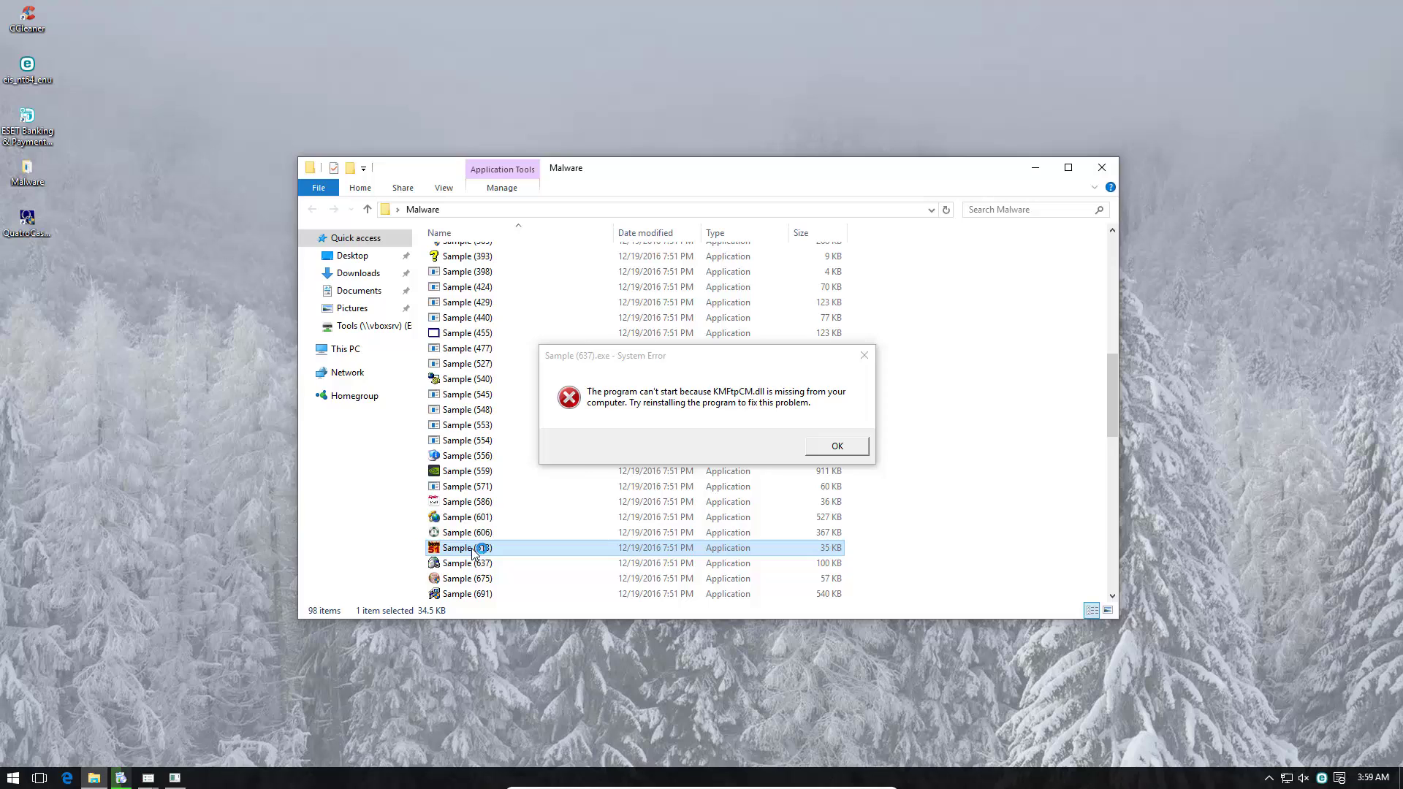
double_click(466, 578)
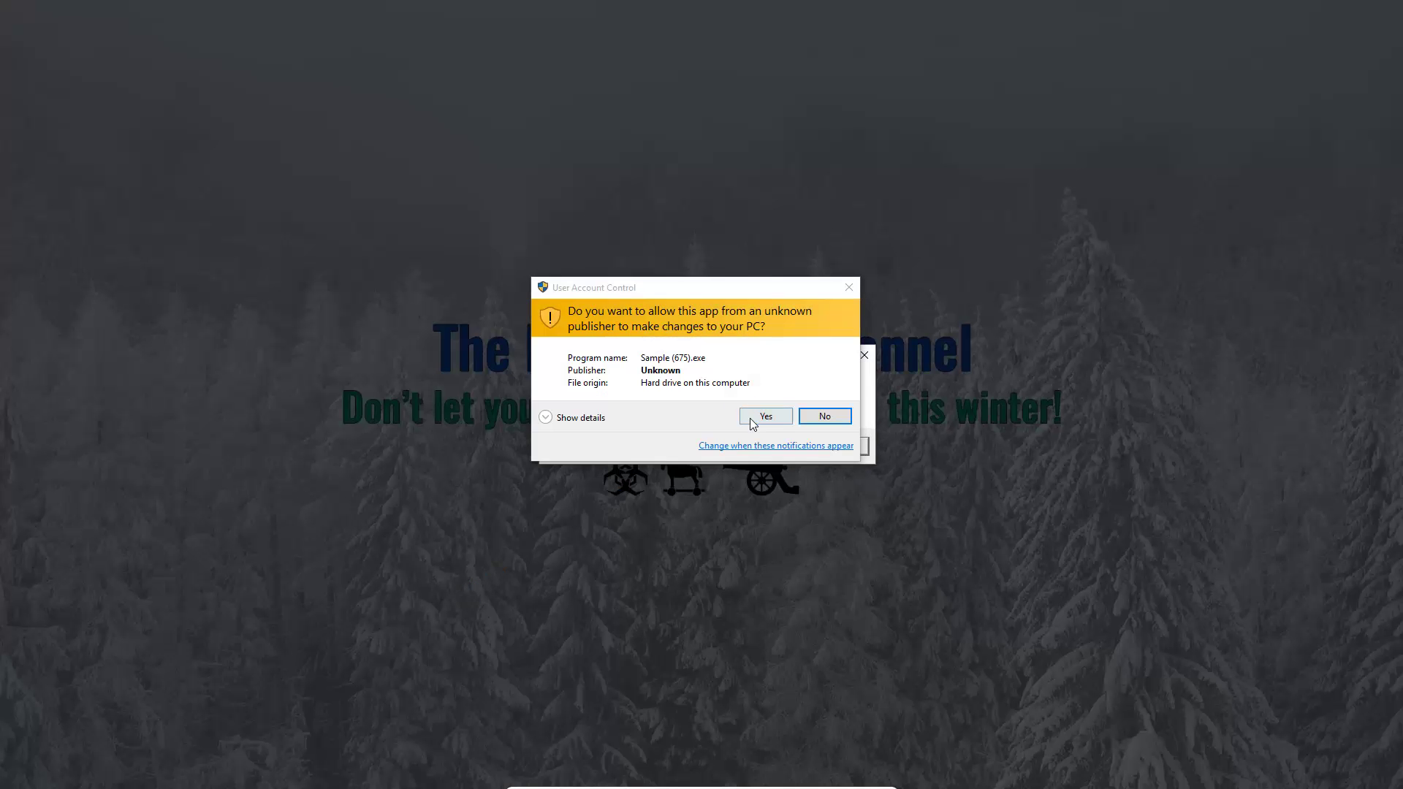
left_click(753, 422)
left_click(848, 460)
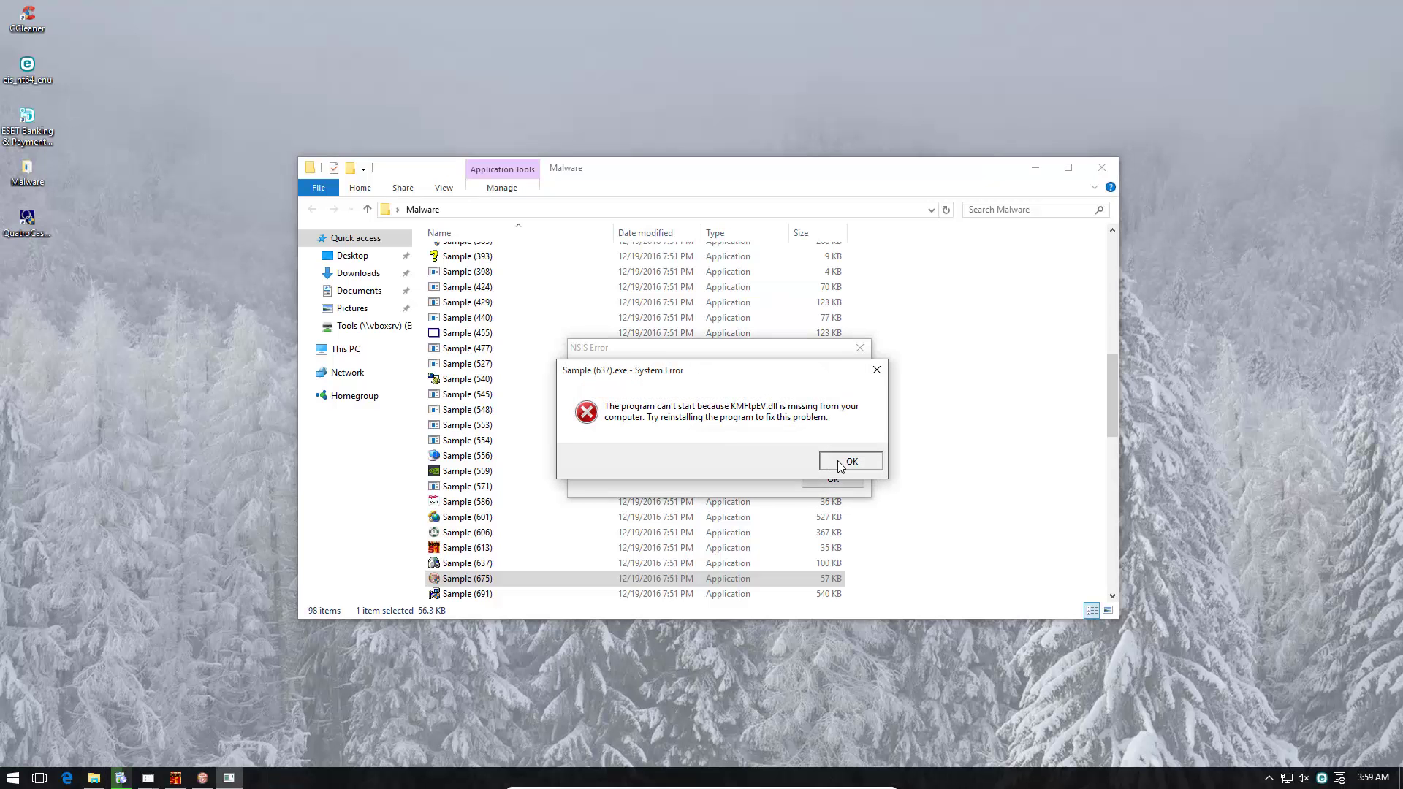
left_click(840, 465)
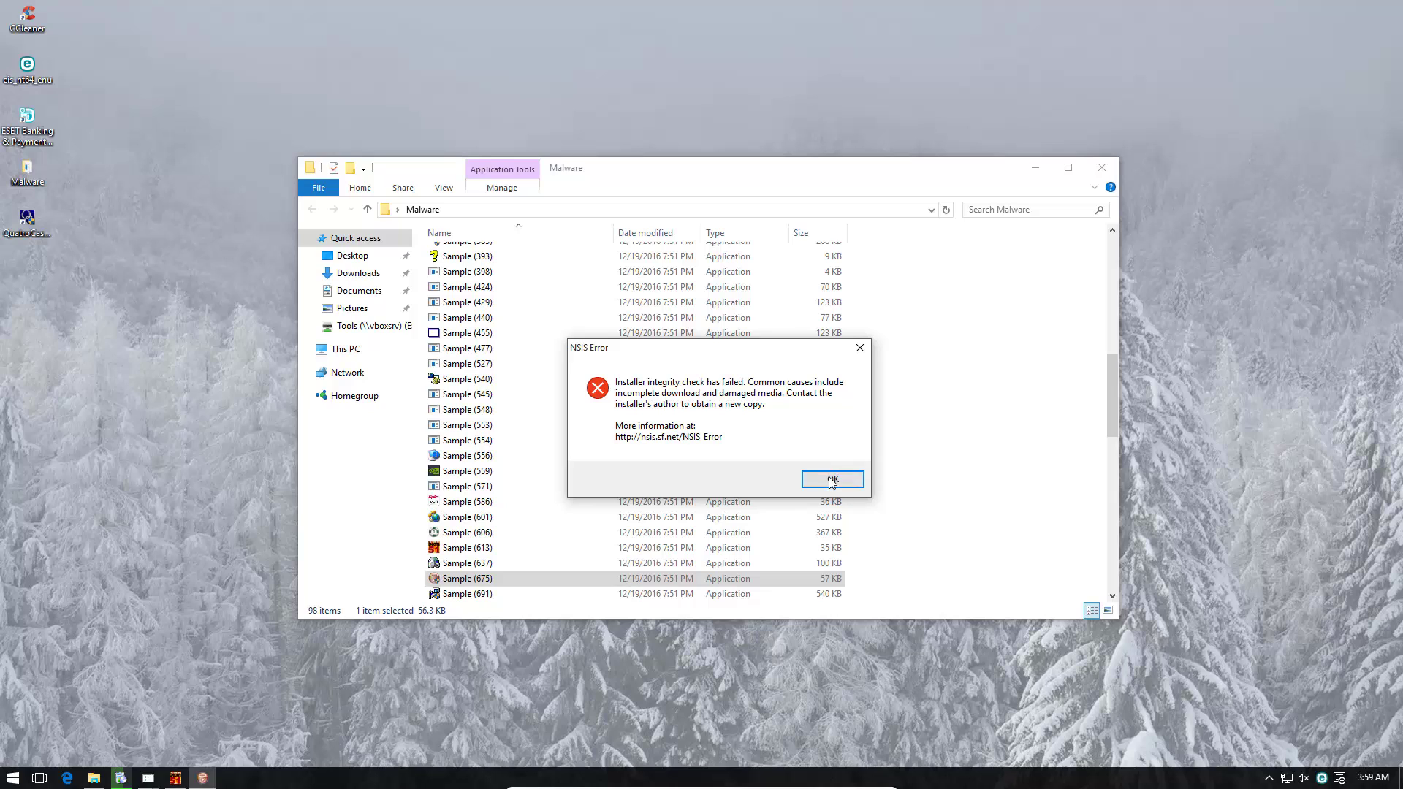
left_click(837, 482)
- Run Sample (754) and dismiss its MFC80U.DLL and MSVCP80.dll missing errors
scroll(540, 519, "down", 3)
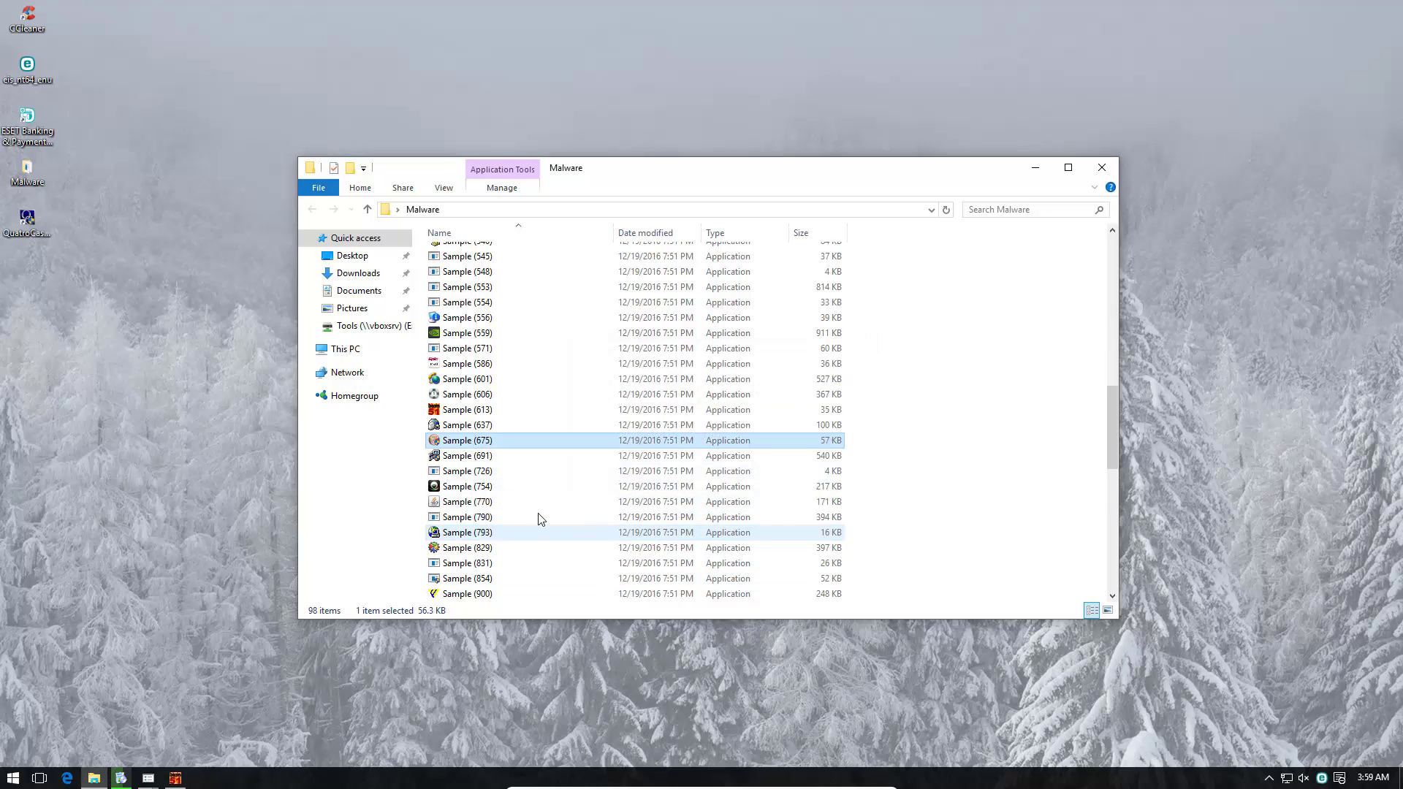
double_click(449, 486)
left_click(826, 441)
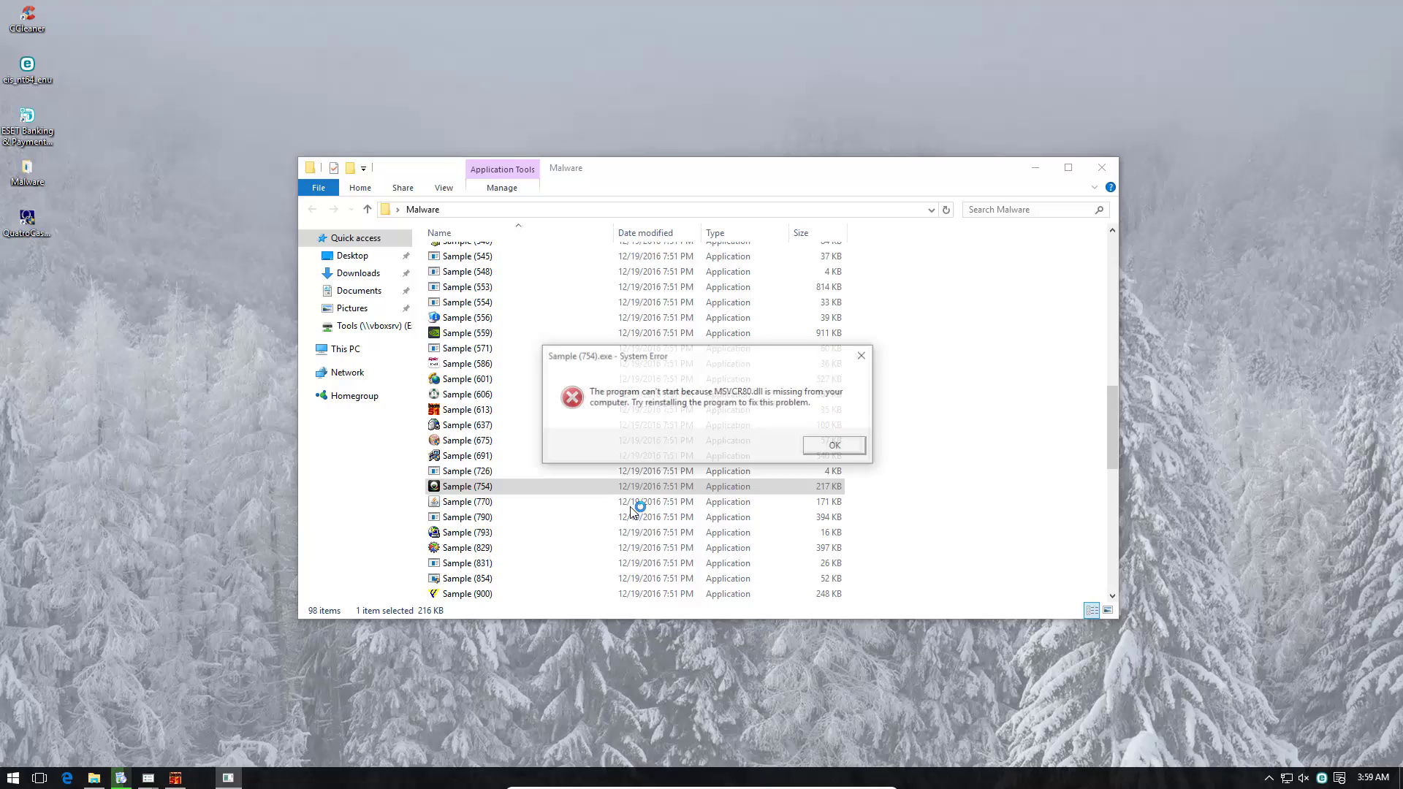
left_click(862, 355)
- Run Sample (770) and dismiss its Java registry, java.dll and Java SE Runtime errors
double_click(507, 517)
double_click(506, 502)
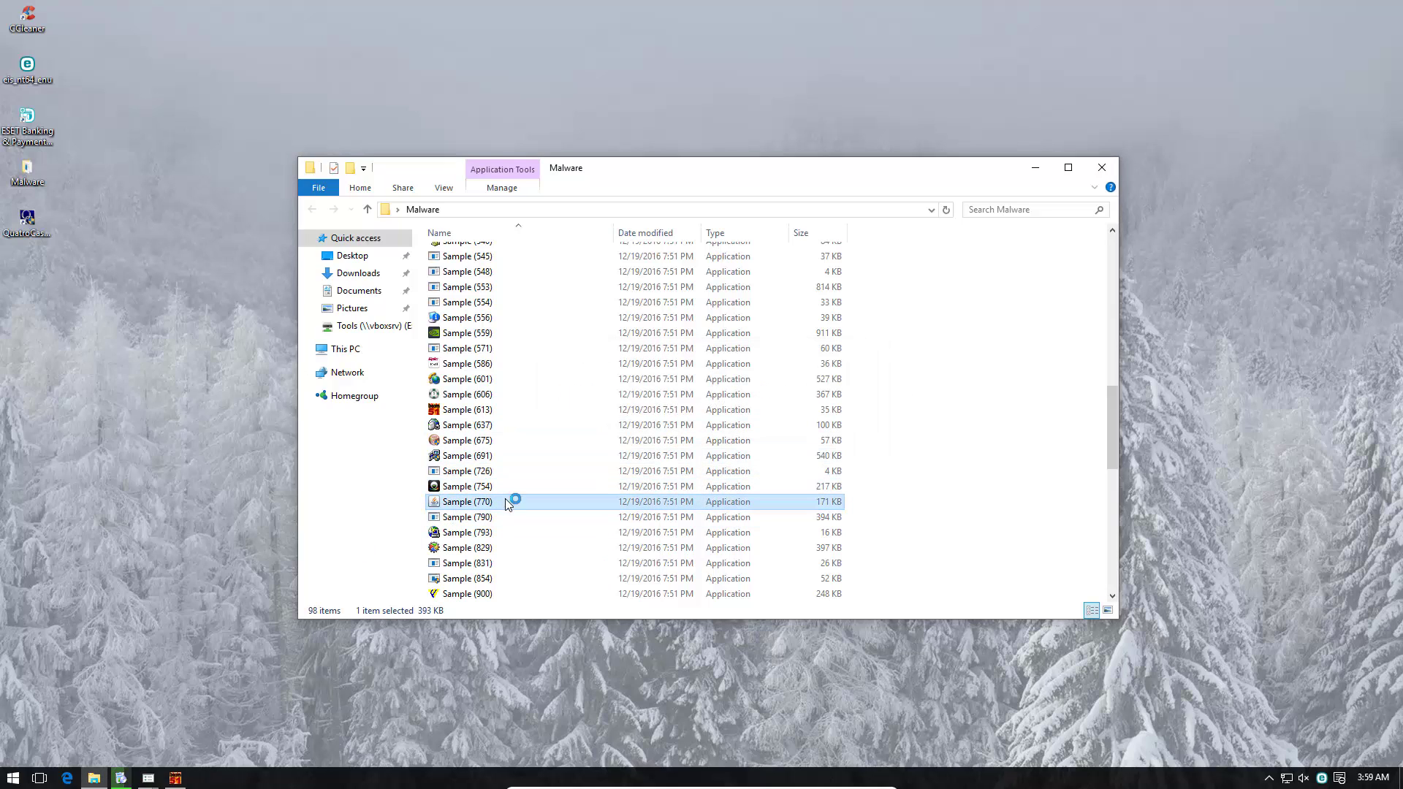
left_click(827, 442)
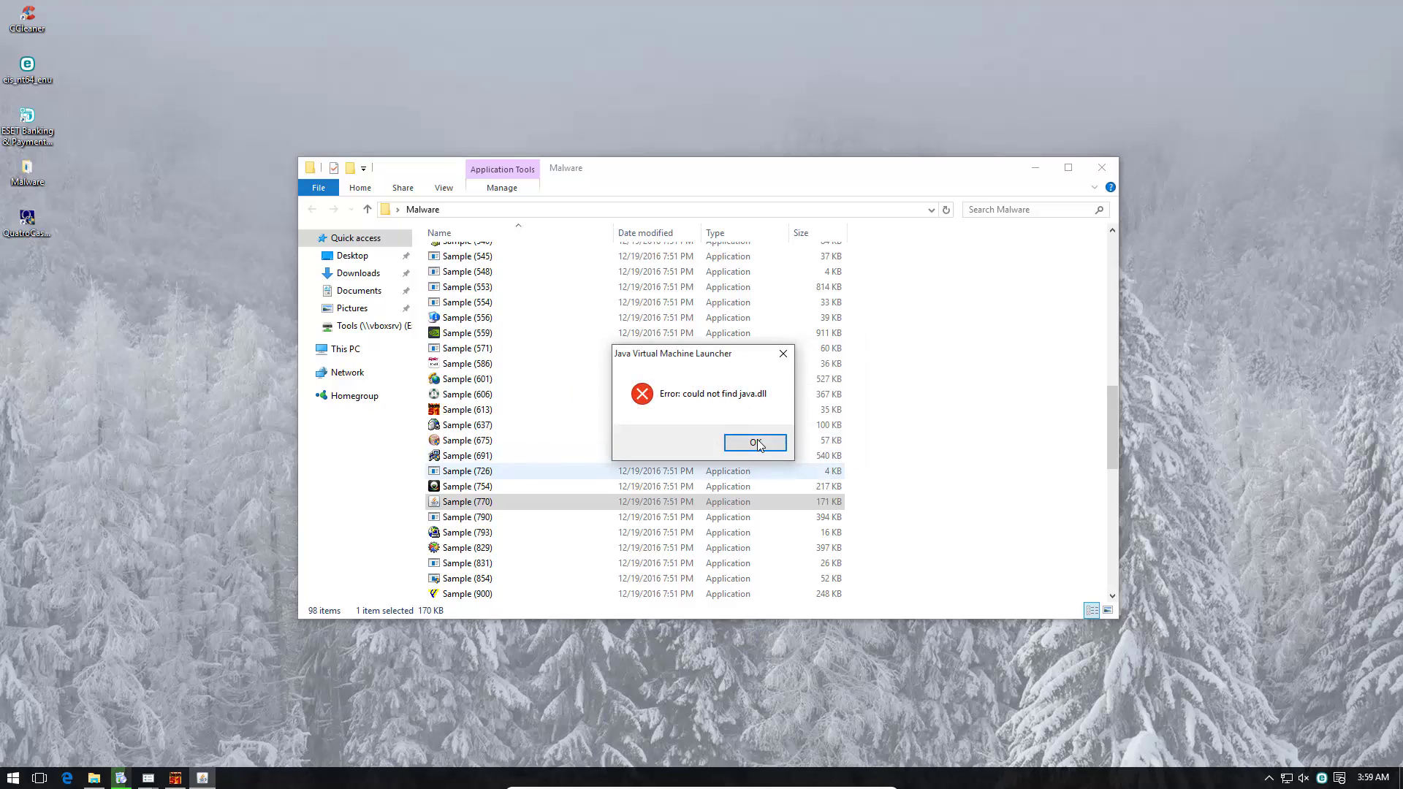
left_click(754, 441)
left_click(801, 442)
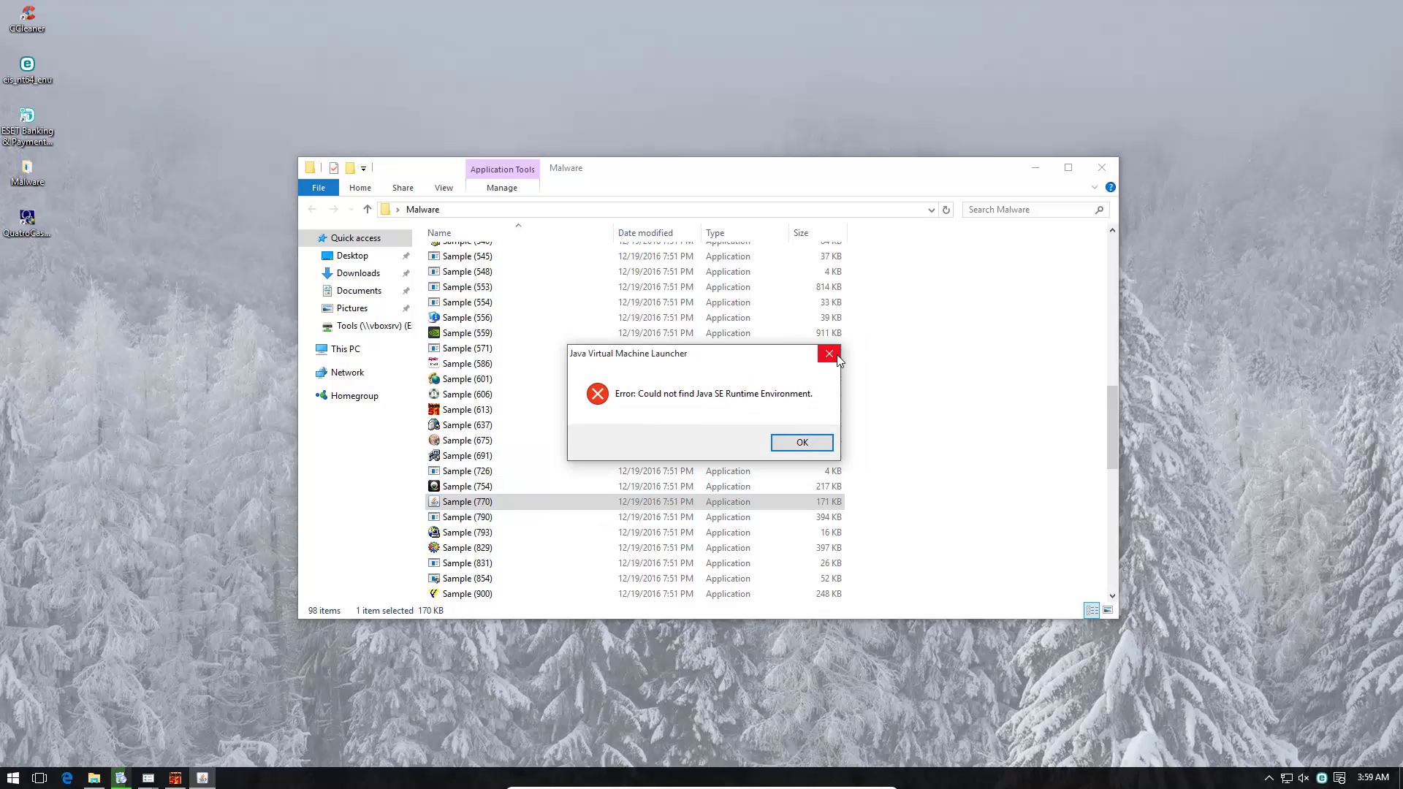
- Run Sample (793), the next sample and Sample (900), dismissing the Cataleg run-time error
double_click(521, 539)
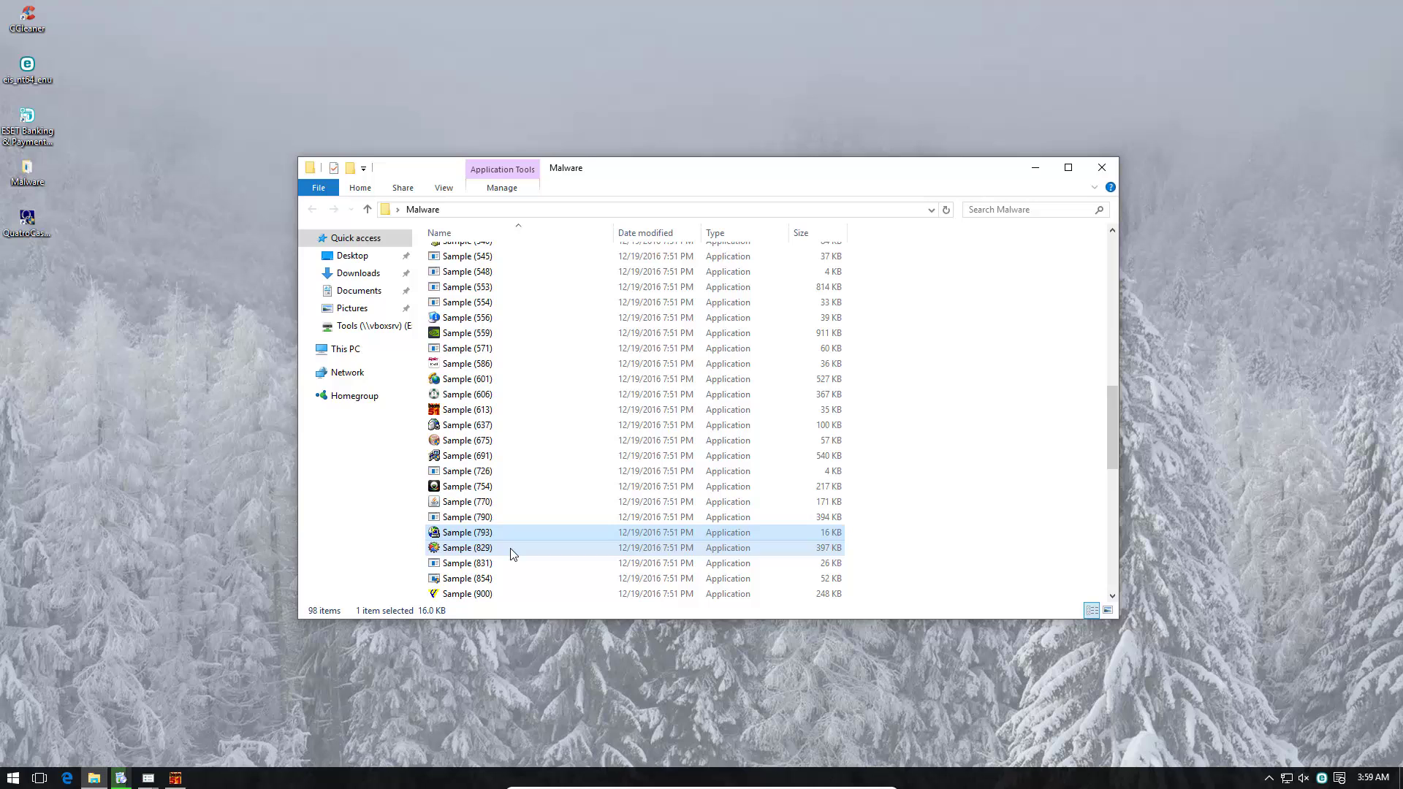
double_click(478, 563)
double_click(473, 594)
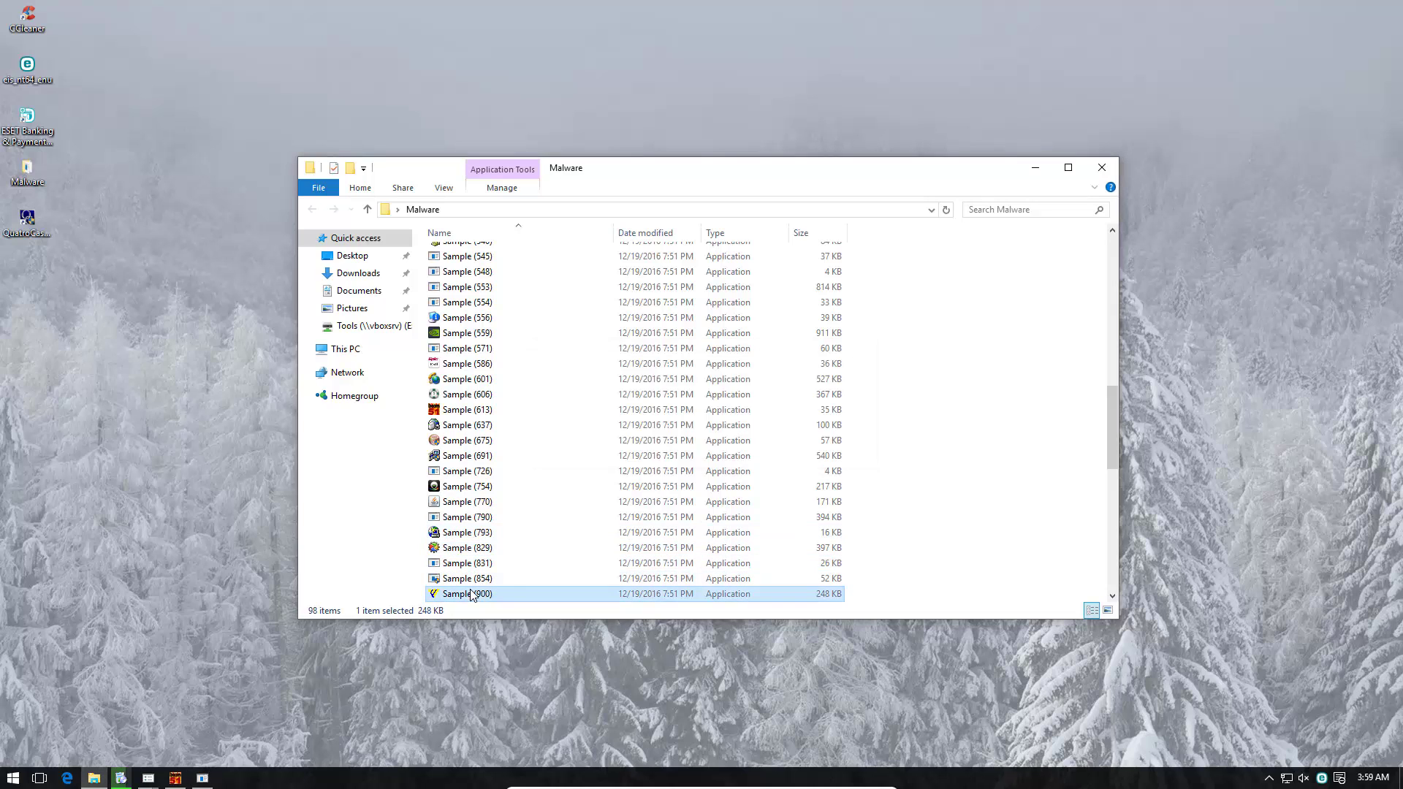
left_click(842, 468)
- Run Samples (1037) and (1051), closing the can't-run message and the registration window
scroll(511, 475, "down", 4)
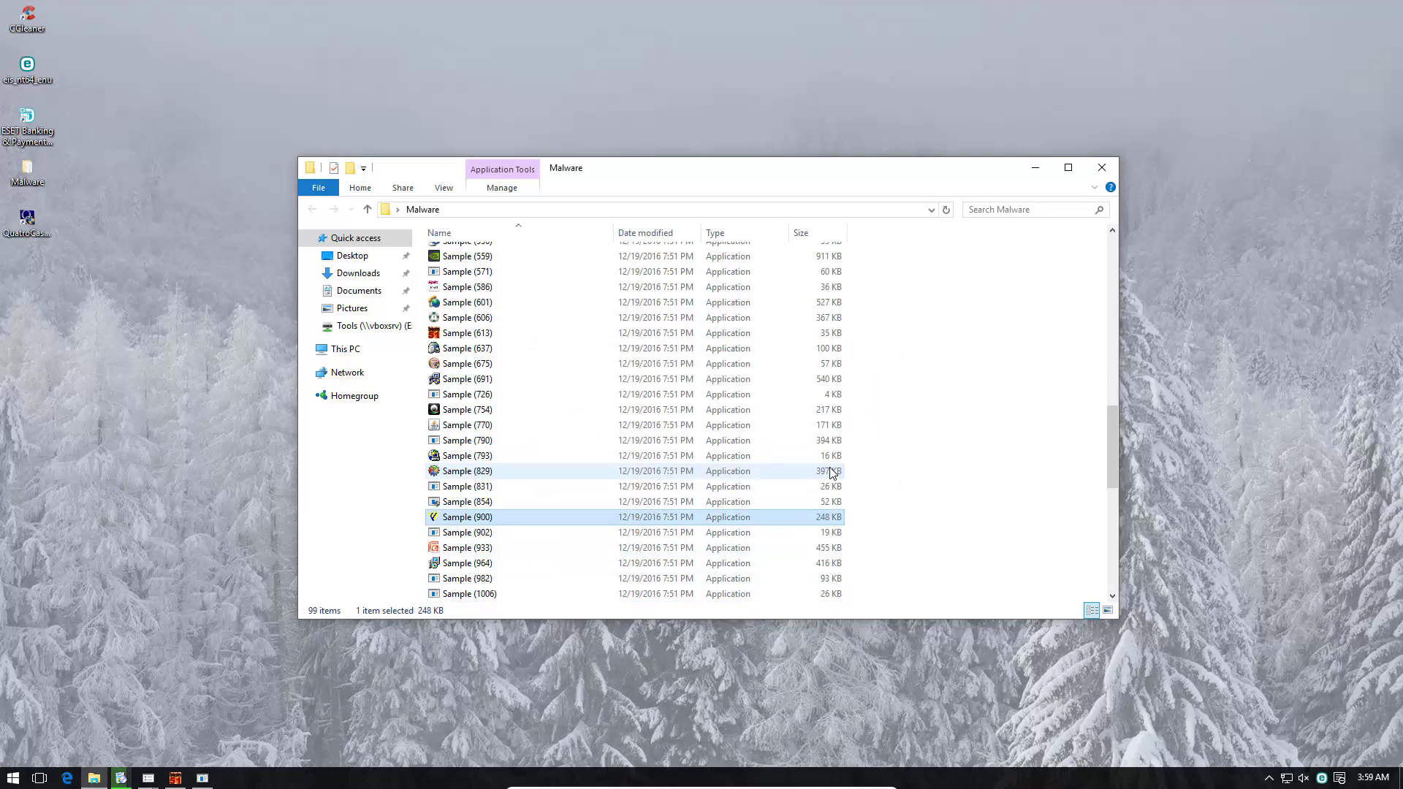
double_click(479, 548)
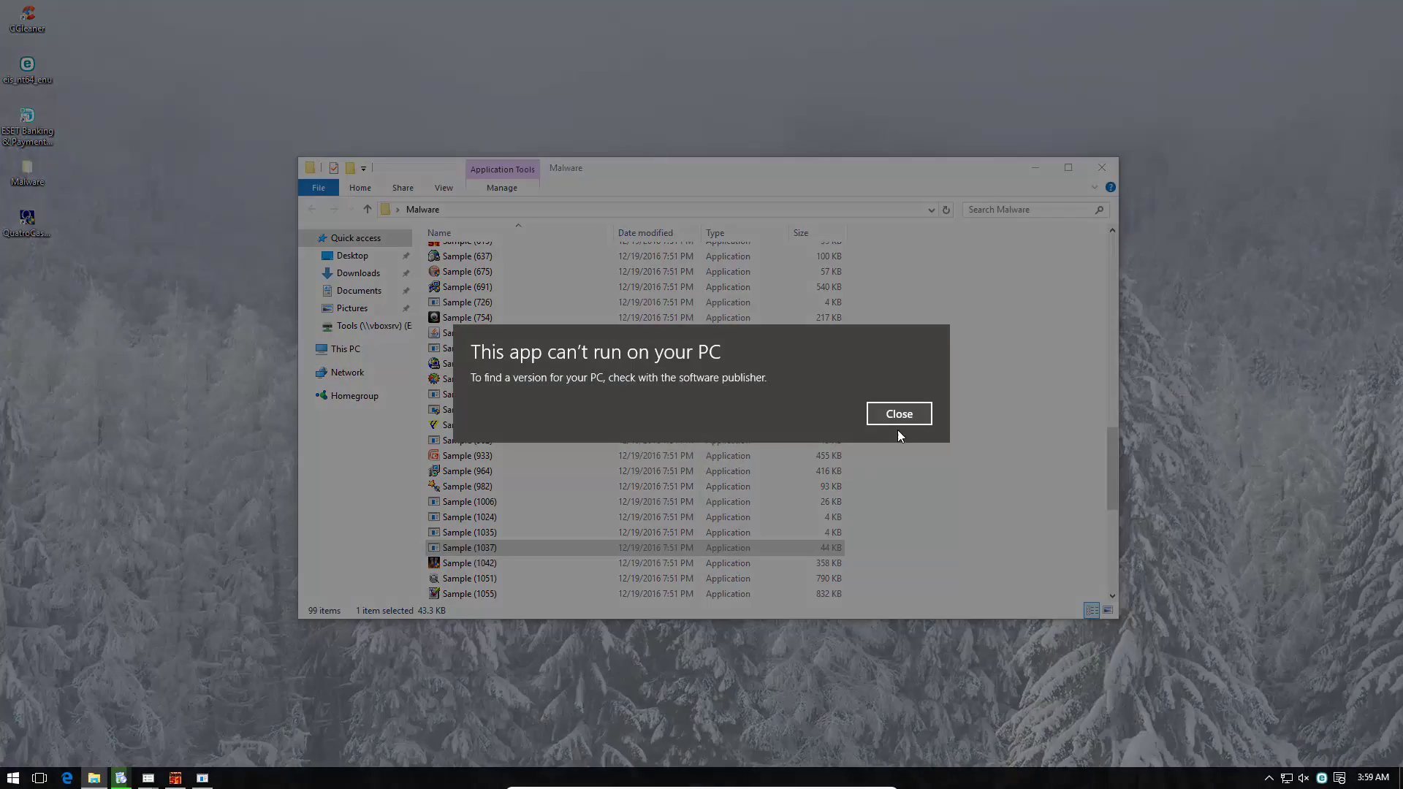
left_click(907, 414)
double_click(476, 578)
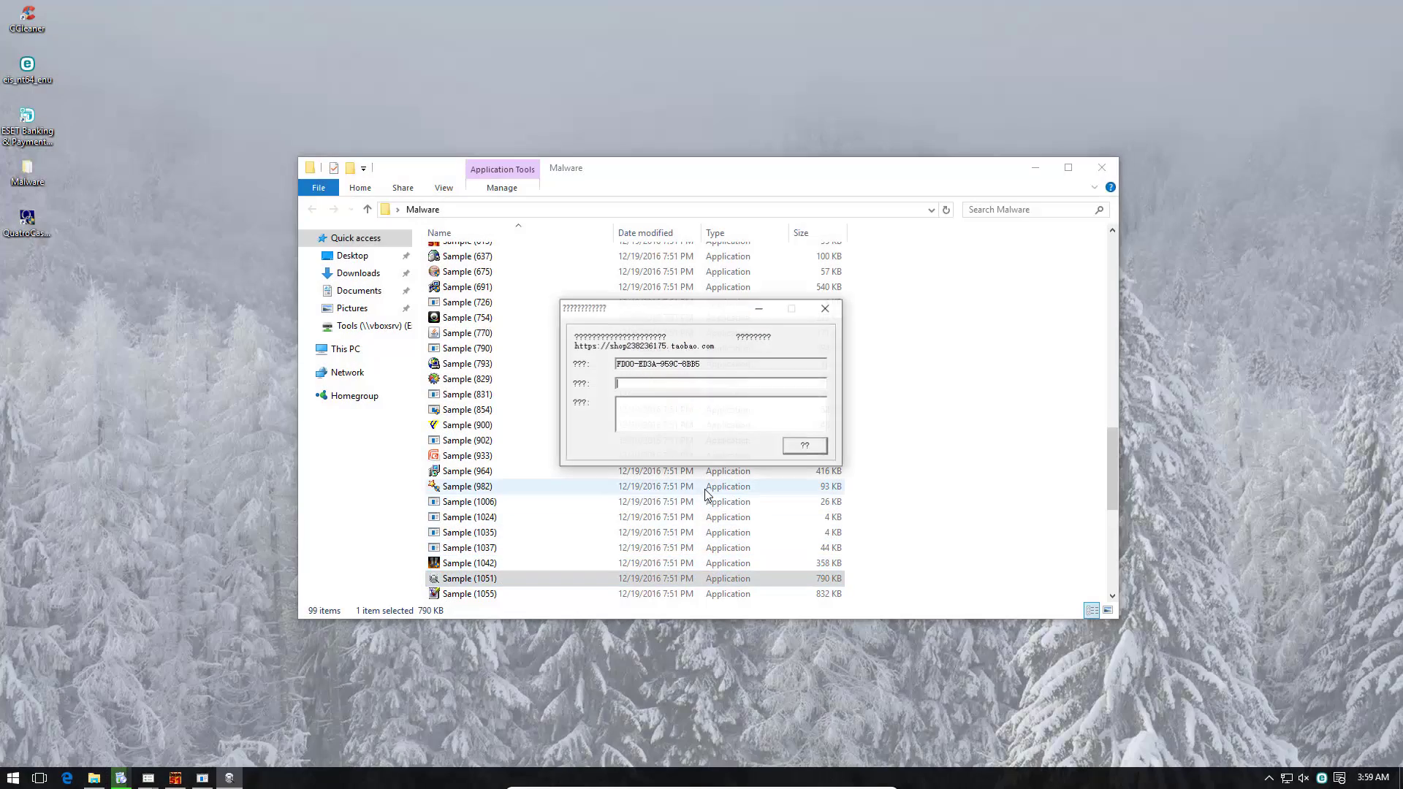
left_click(825, 308)
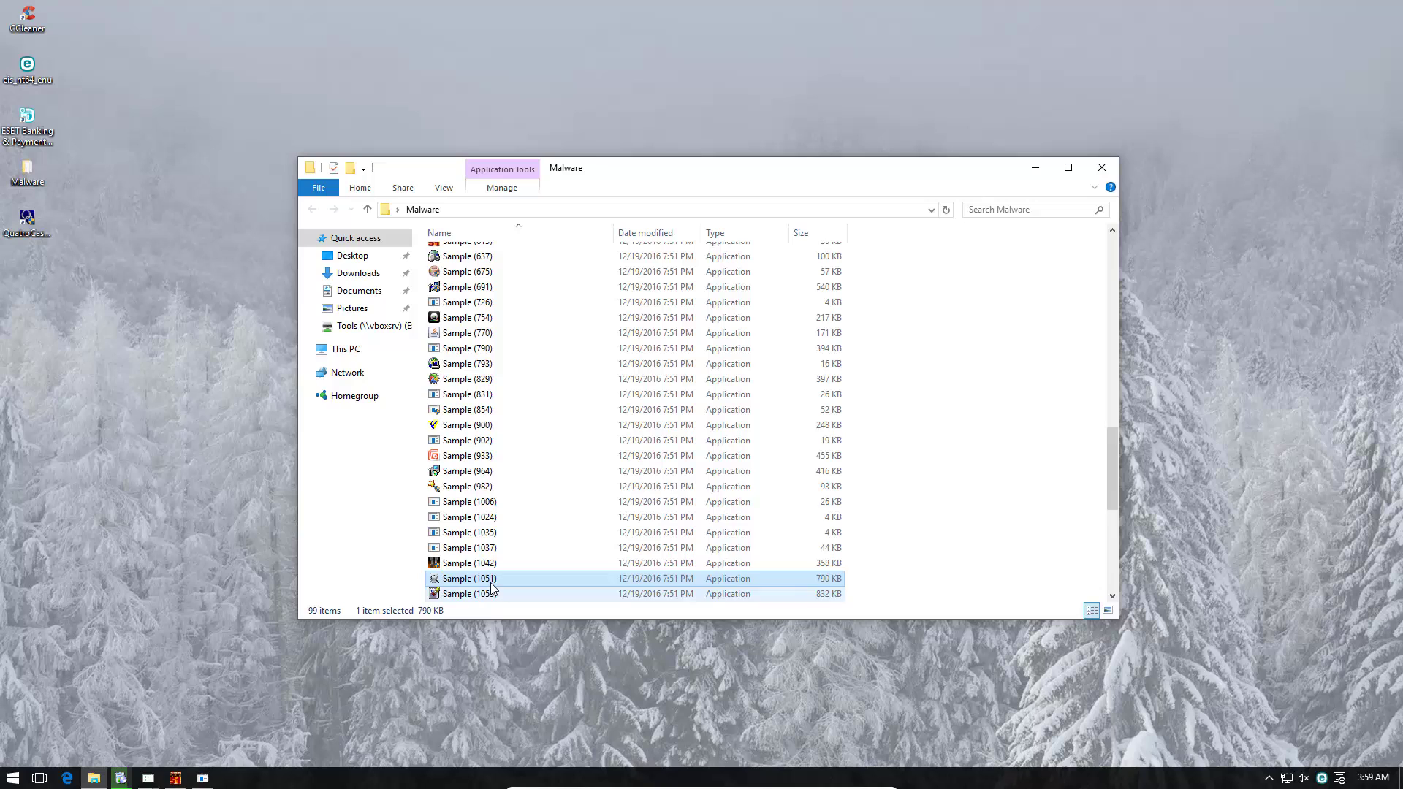
- Run Sample (1055) and dismiss its component registration error
scroll(478, 497, "down", 2)
left_click(479, 504)
double_click(479, 504)
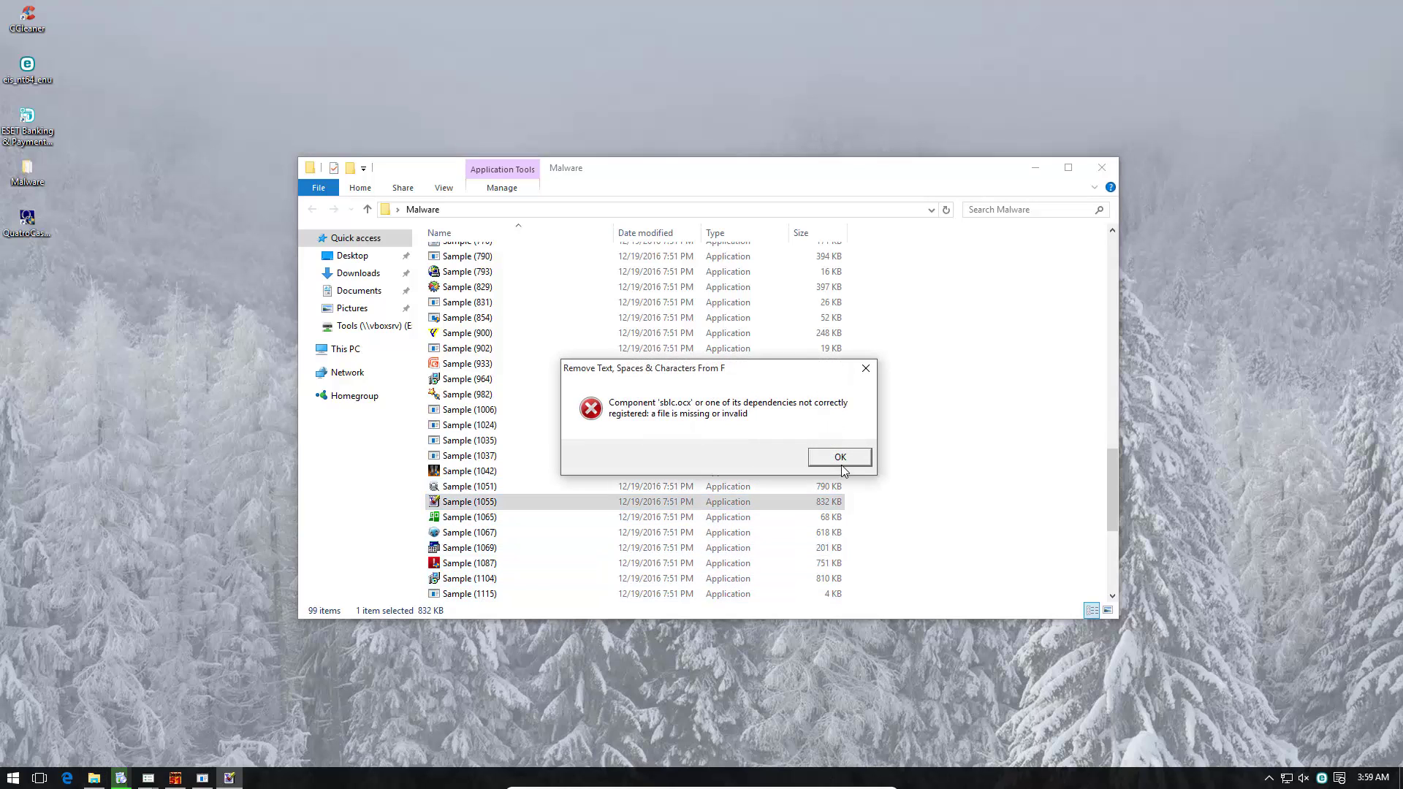
left_click(840, 459)
- Run Sample (1067), dismissing the awesomium, opencv_imgproc243, opencv_core243 and sqlite3 dll errors
double_click(471, 532)
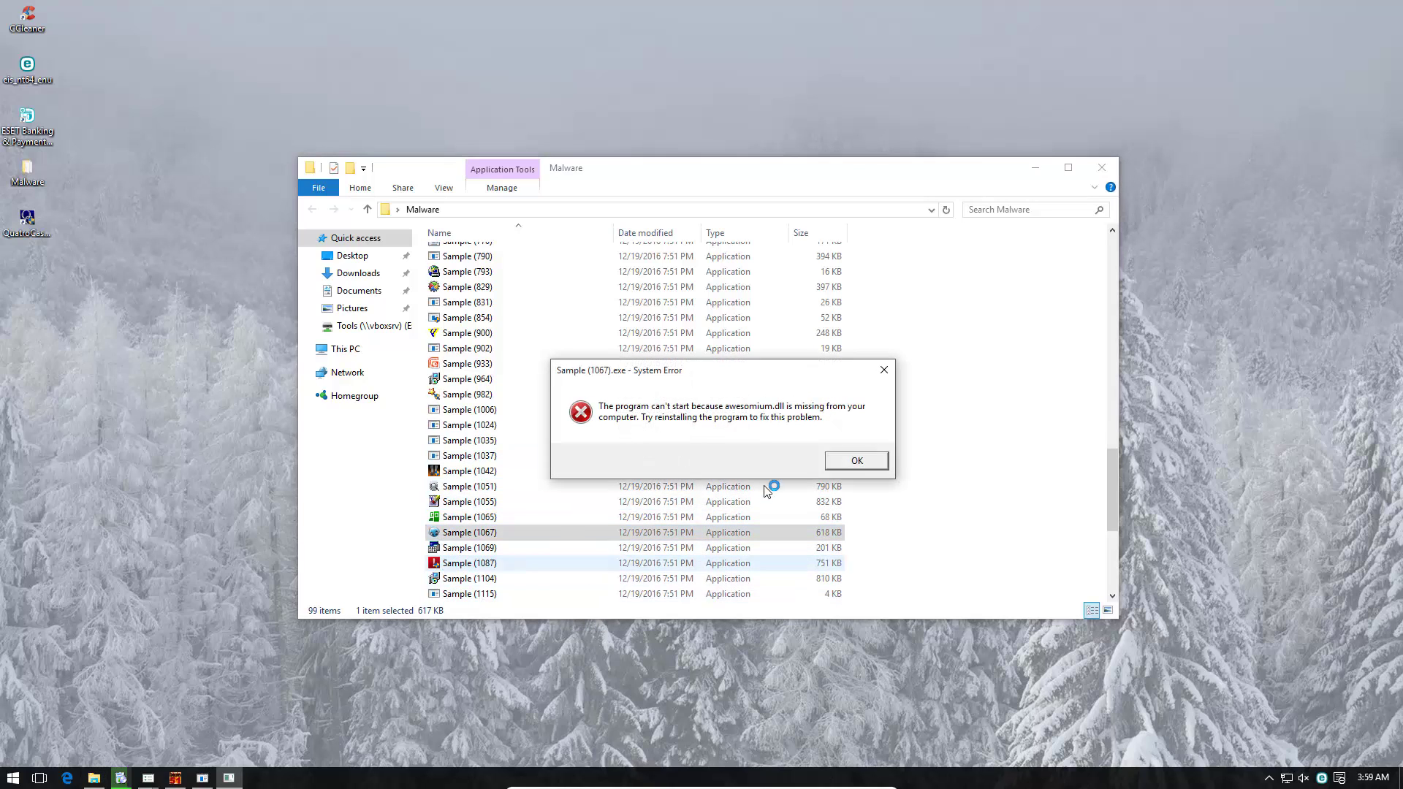
left_click(858, 466)
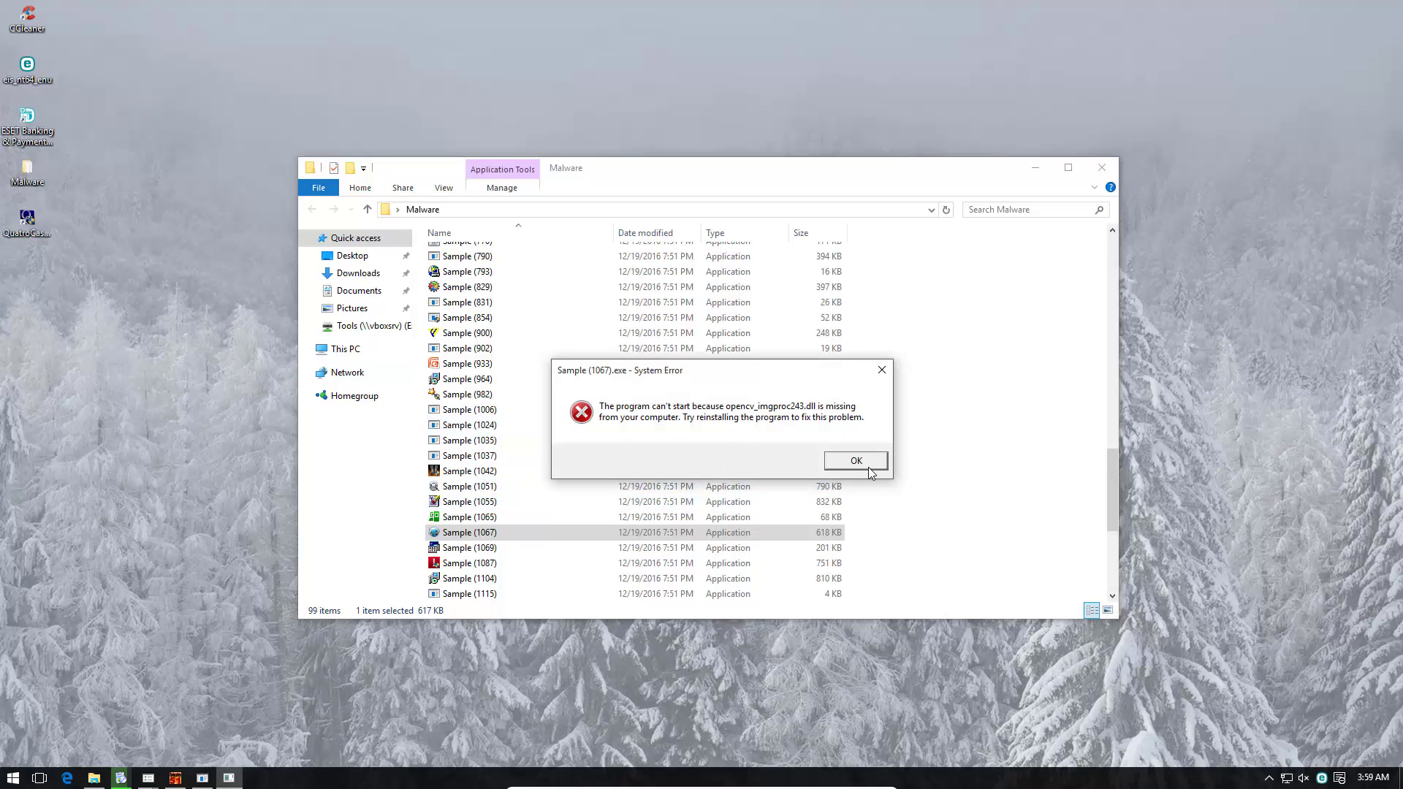
left_click(854, 461)
left_click(874, 463)
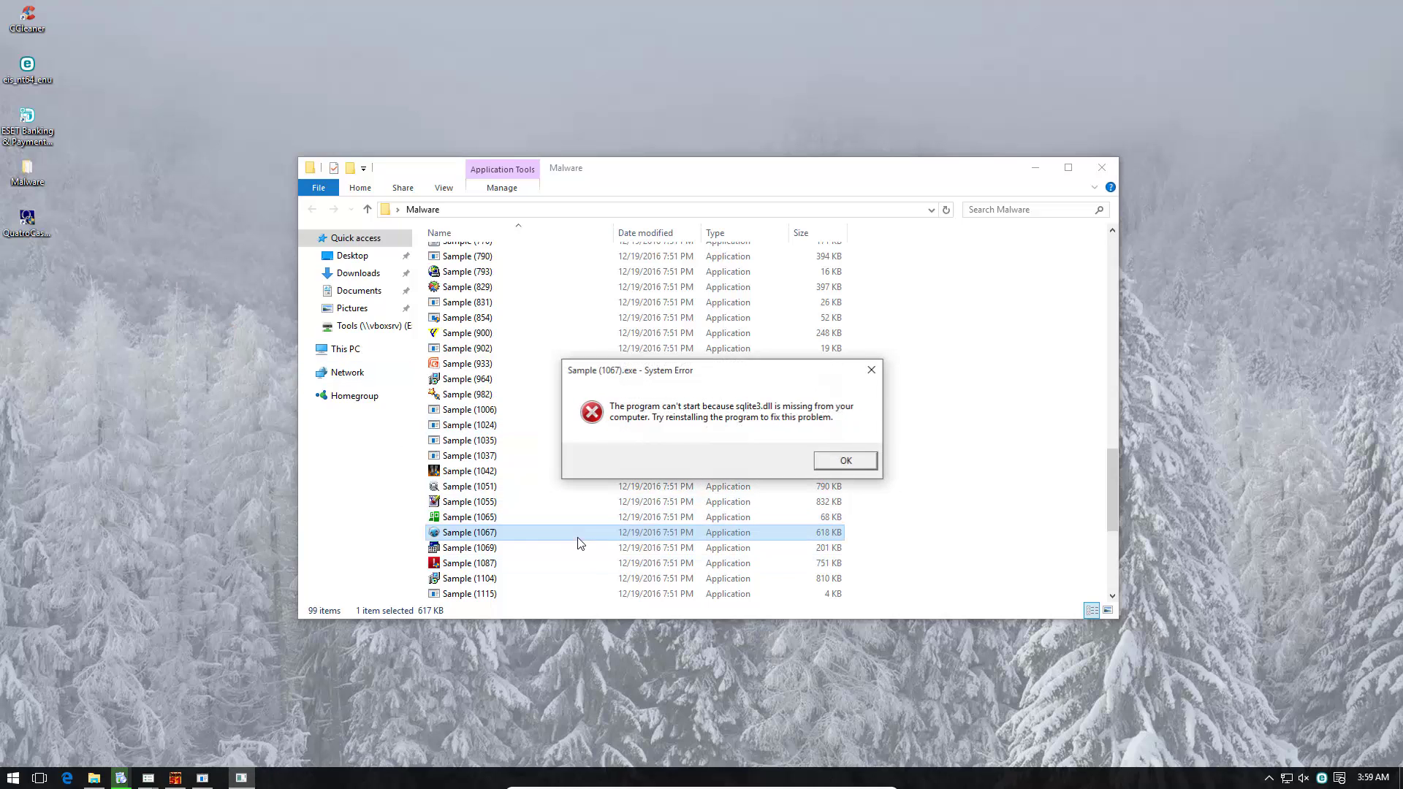
left_click(856, 460)
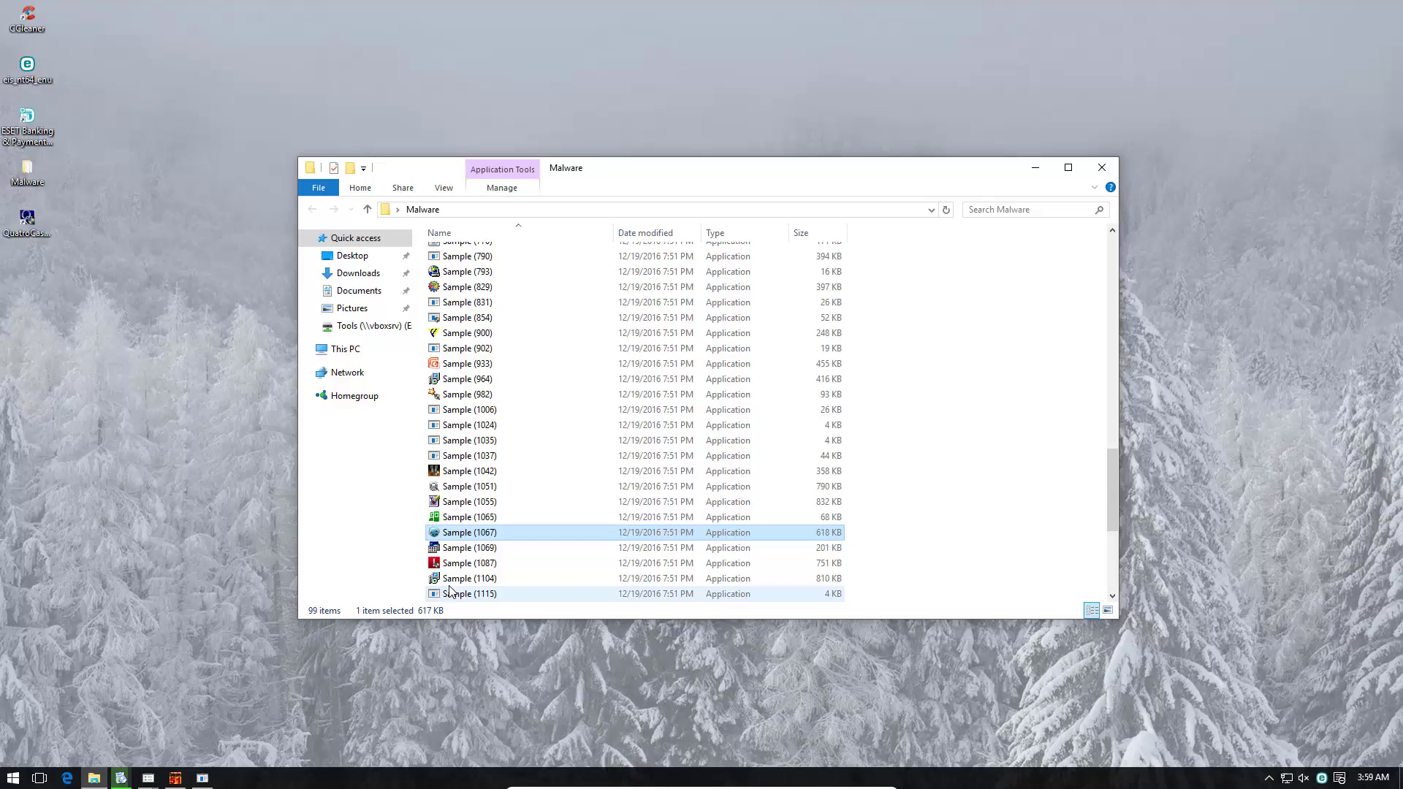
- Run Samples (1087) and (1104) with admin approval, and let ESET clean the flagged unwanted application
double_click(456, 563)
left_click(765, 417)
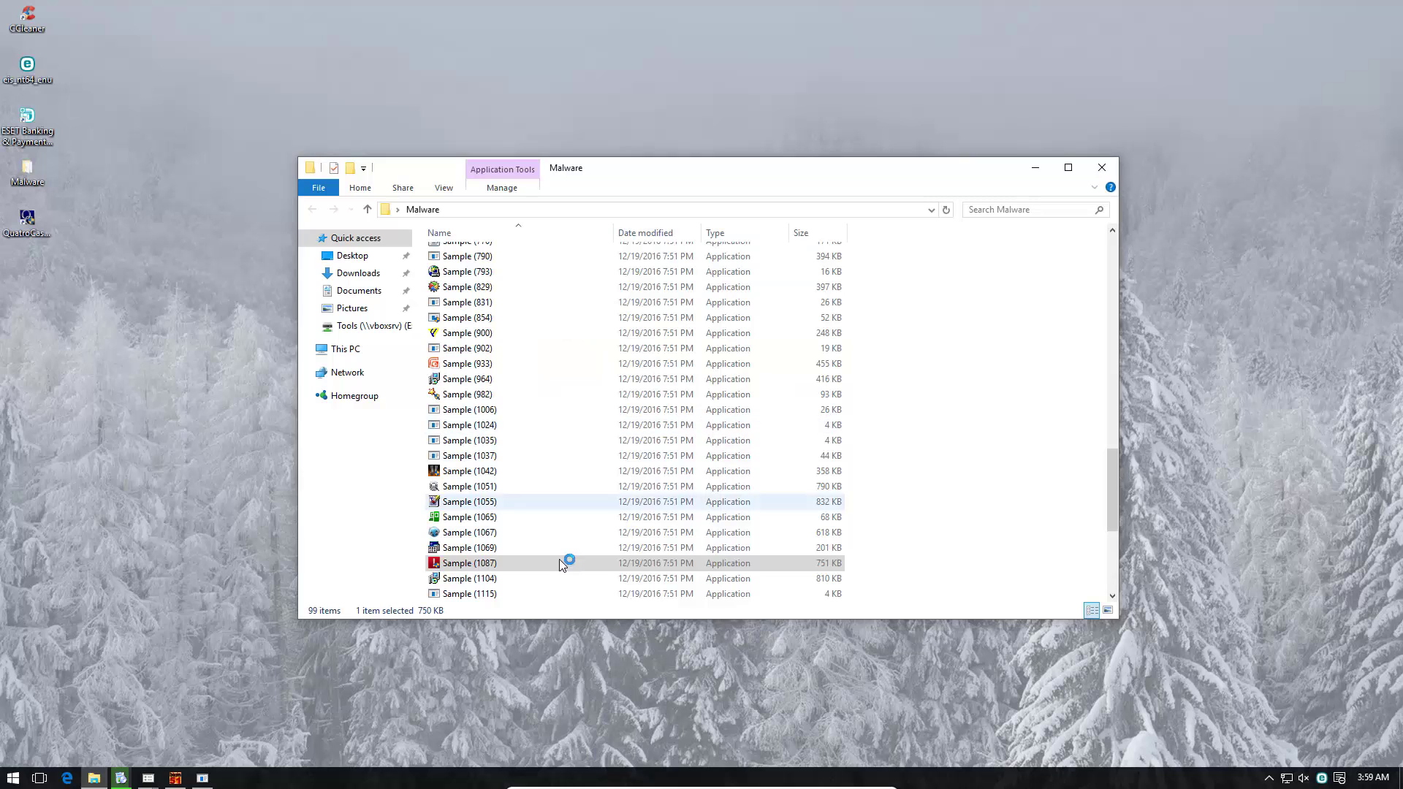
left_click(533, 578)
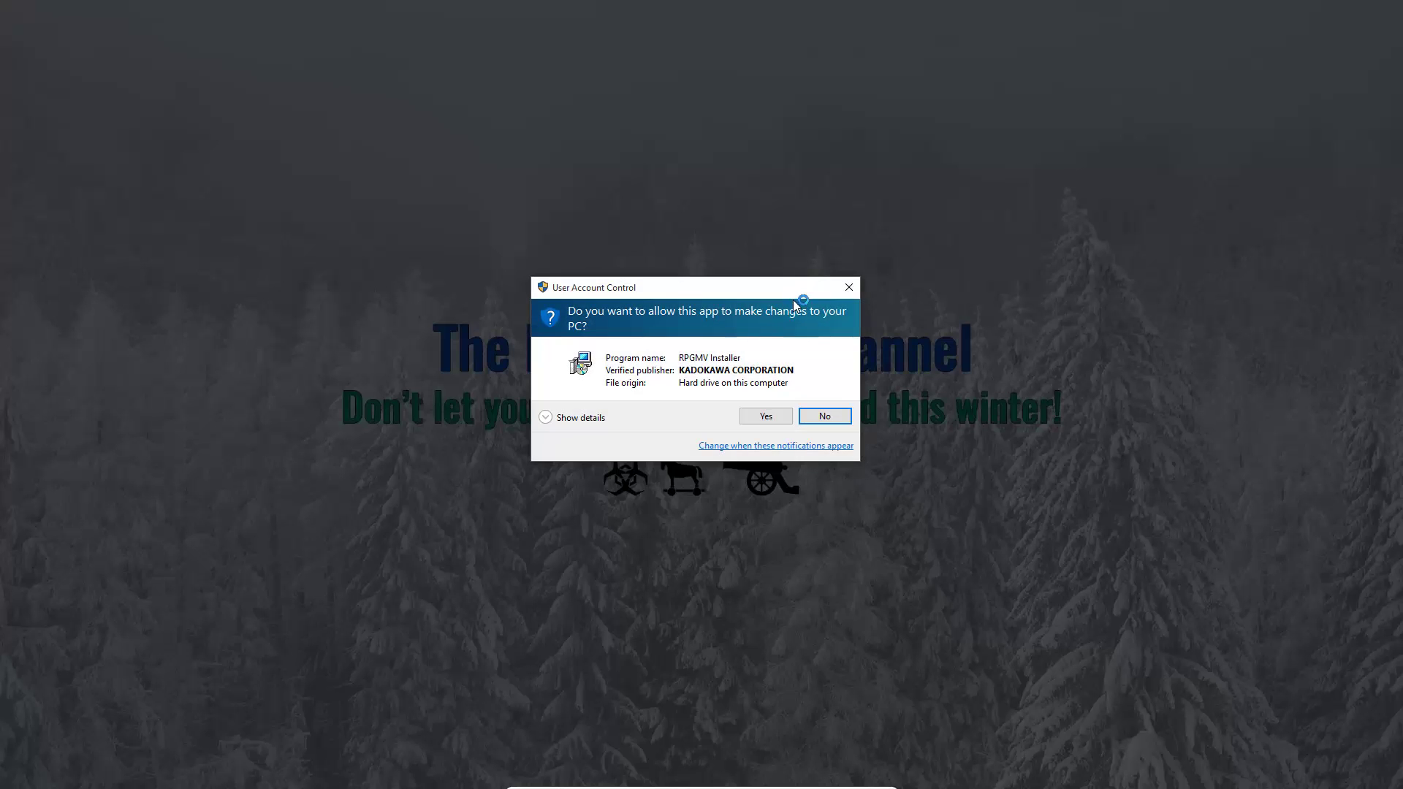
left_click(759, 418)
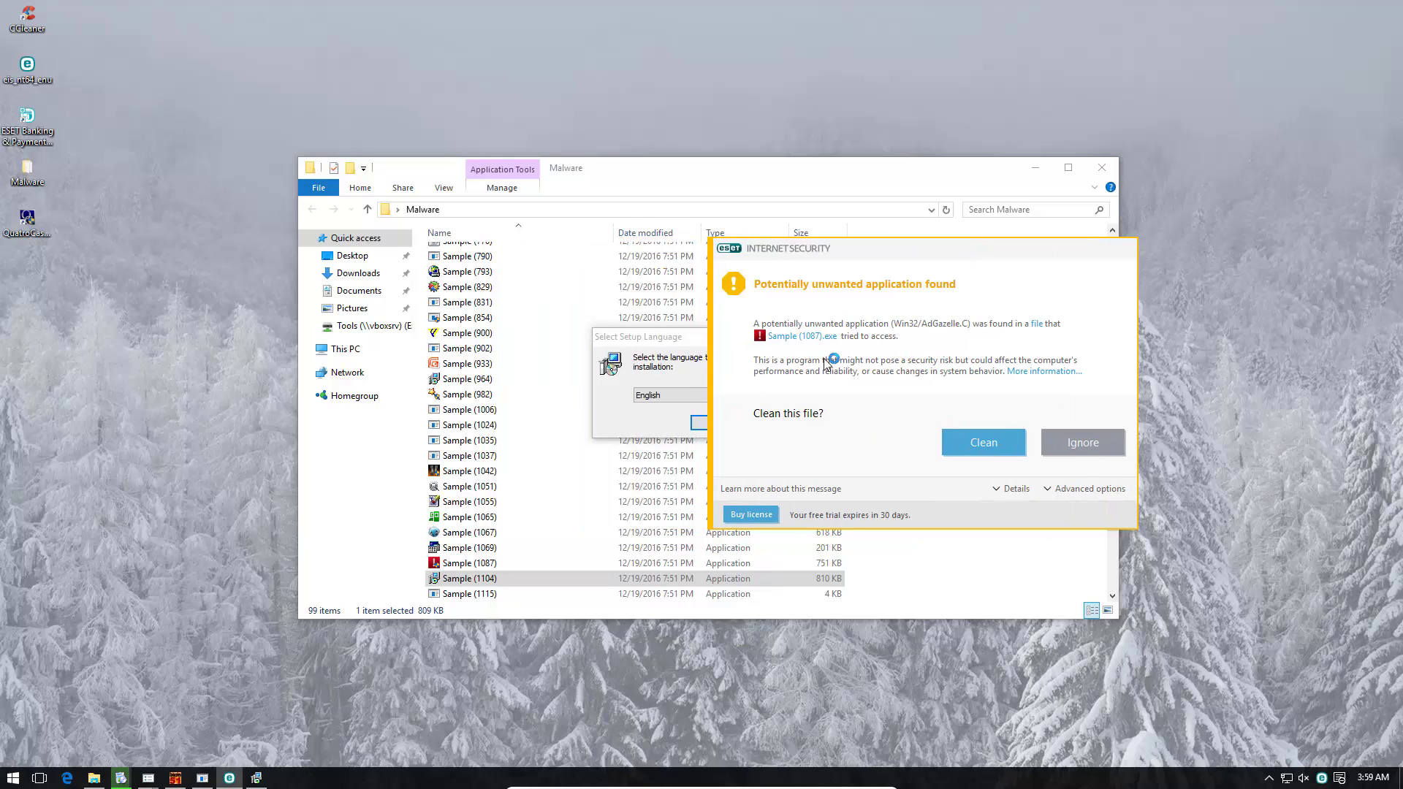
left_click(957, 444)
- Choose English and advance the RPG Maker MV setup wizard to start installation
left_click(716, 422)
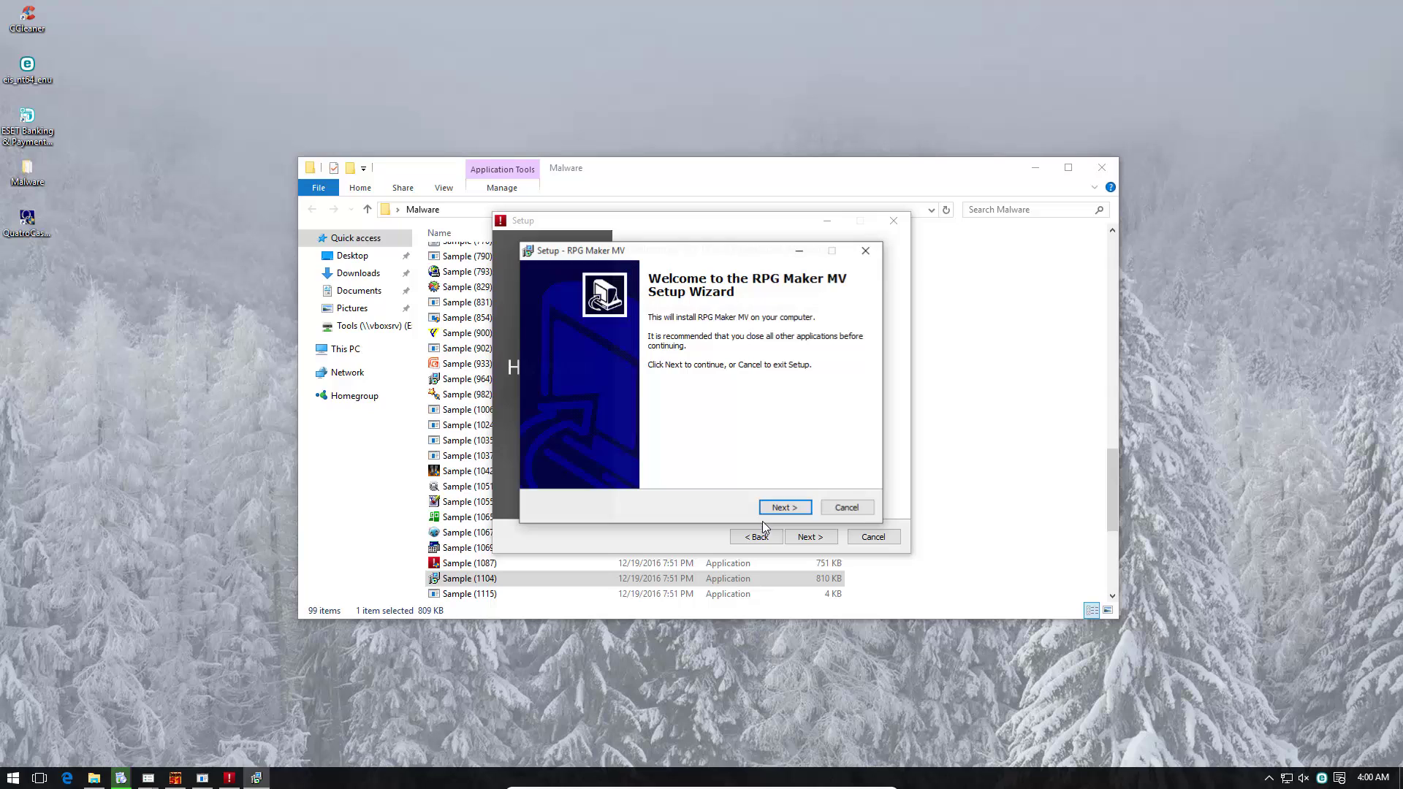
left_click(800, 507)
left_click(796, 509)
left_click(794, 510)
left_click(785, 508)
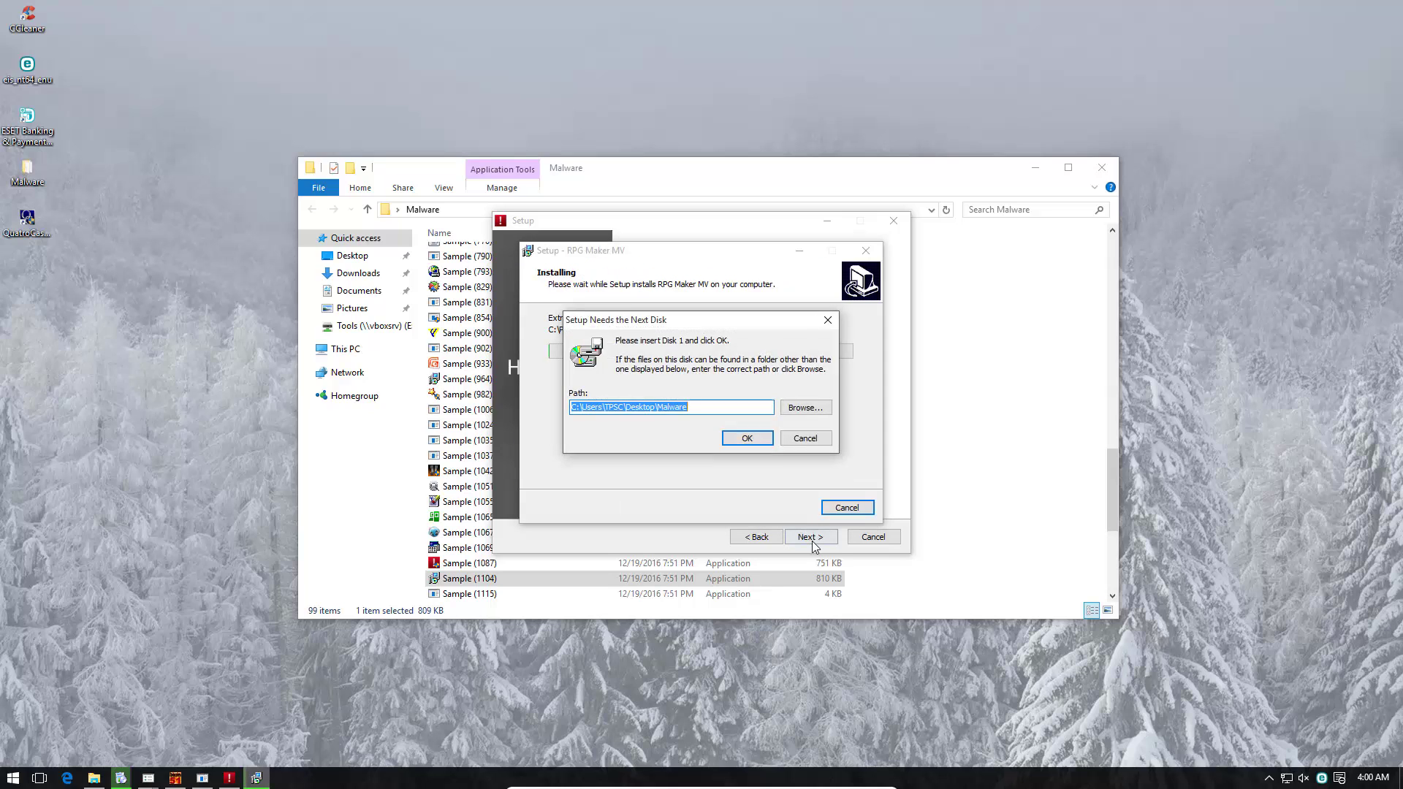
- Advance the HD Player setup, dismiss the missing .bin and next-disk prompts, and exit setup
left_click(811, 537)
left_click(811, 537)
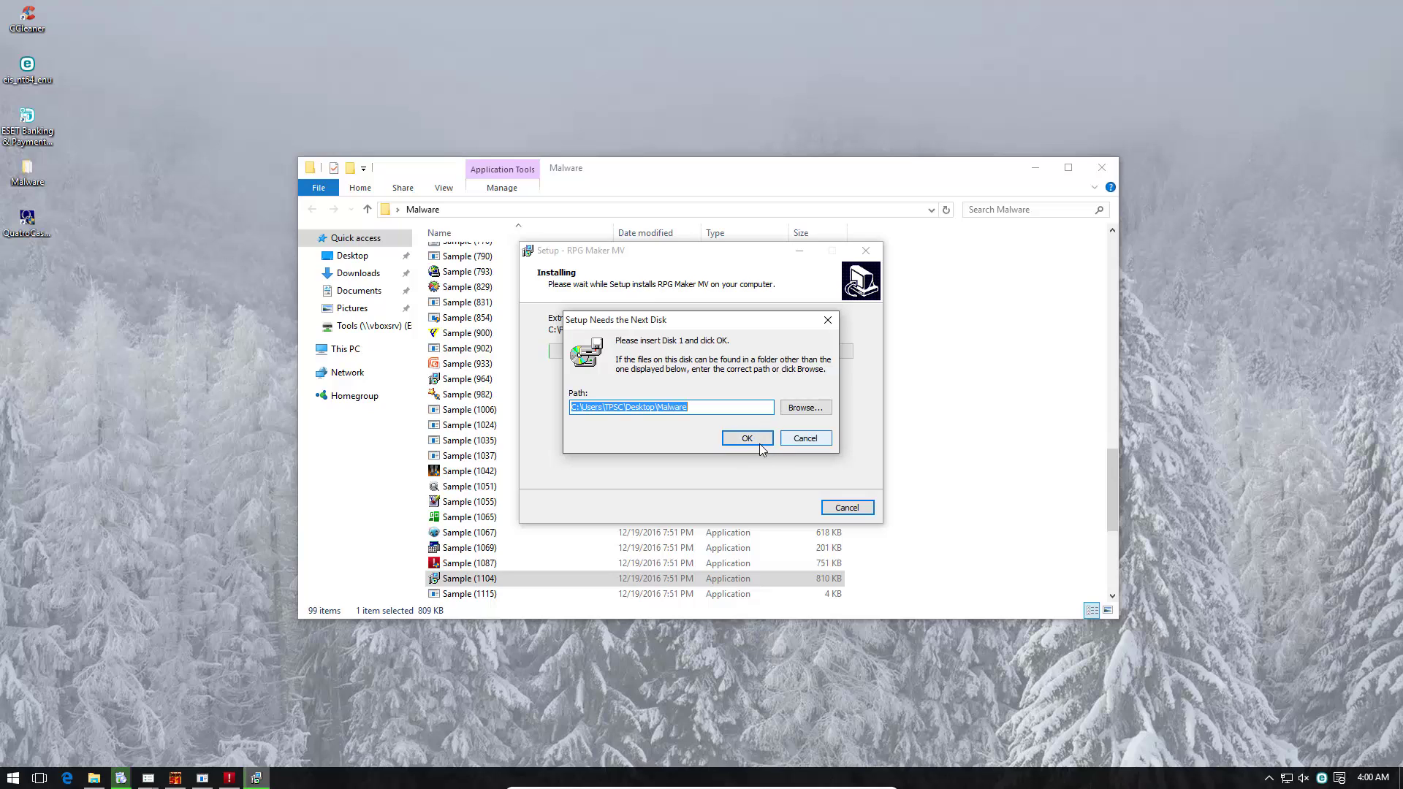
left_click(760, 442)
left_click(850, 462)
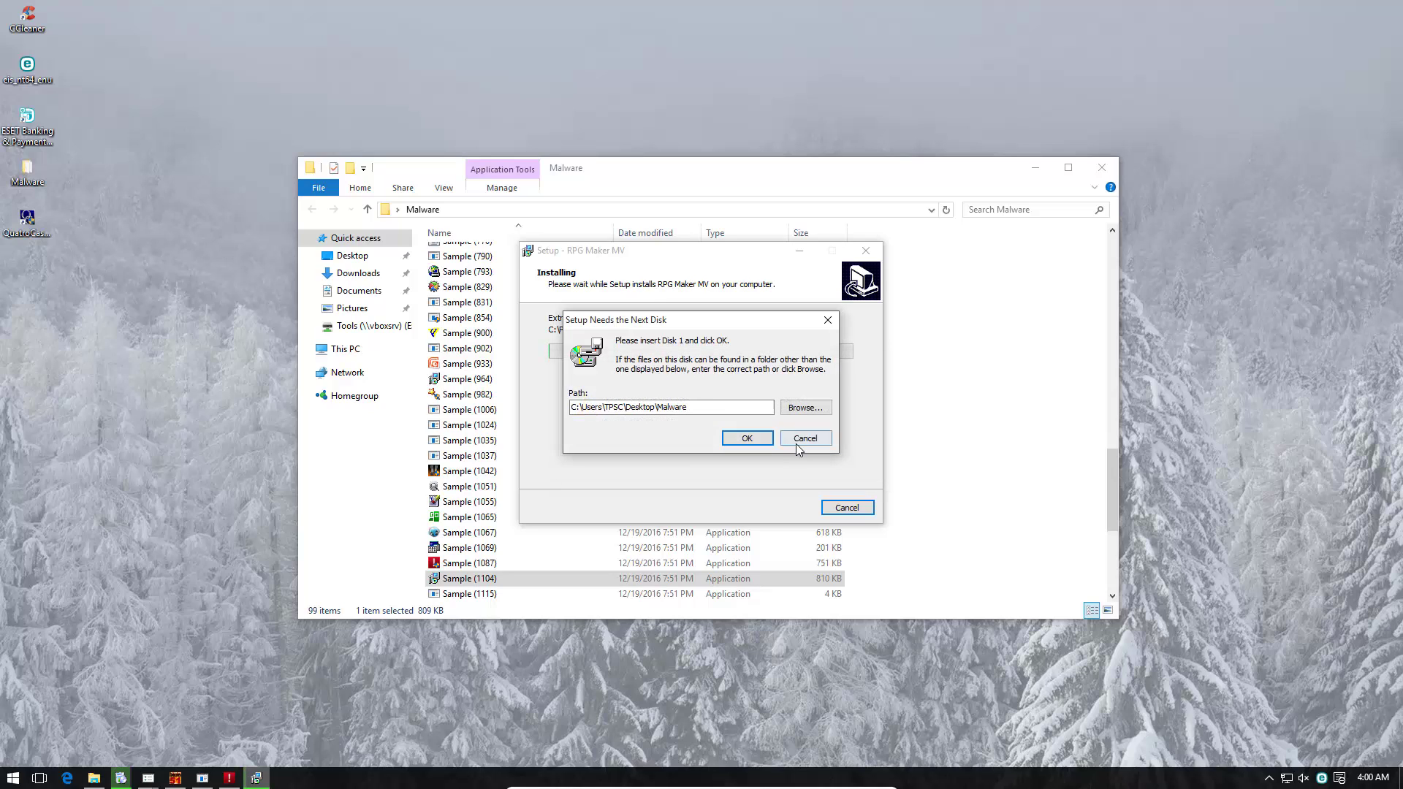
left_click(802, 439)
left_click(784, 474)
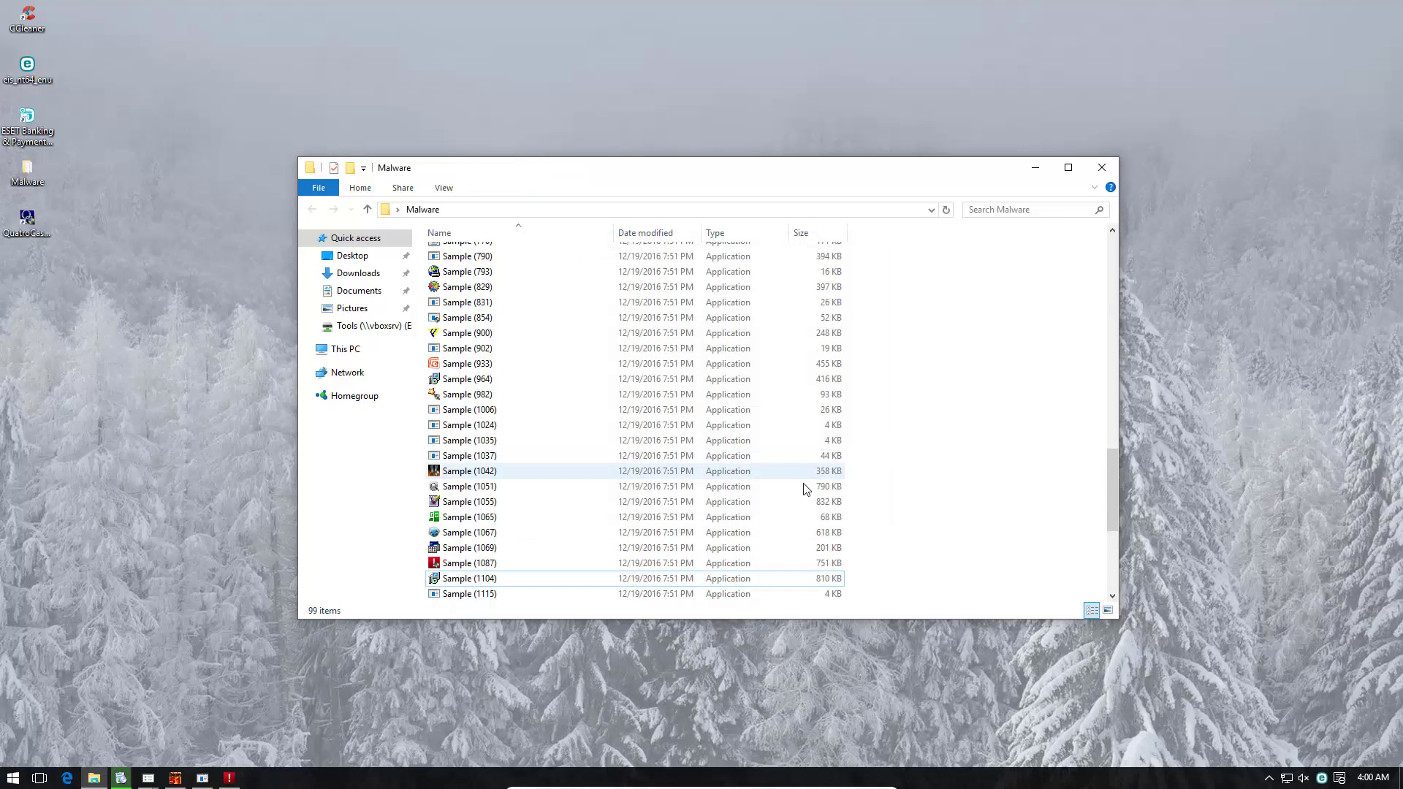
- Run Samples (1244) and (1190), dismissing the Windows Installer usage message
scroll(657, 512, "down", 5)
double_click(469, 455)
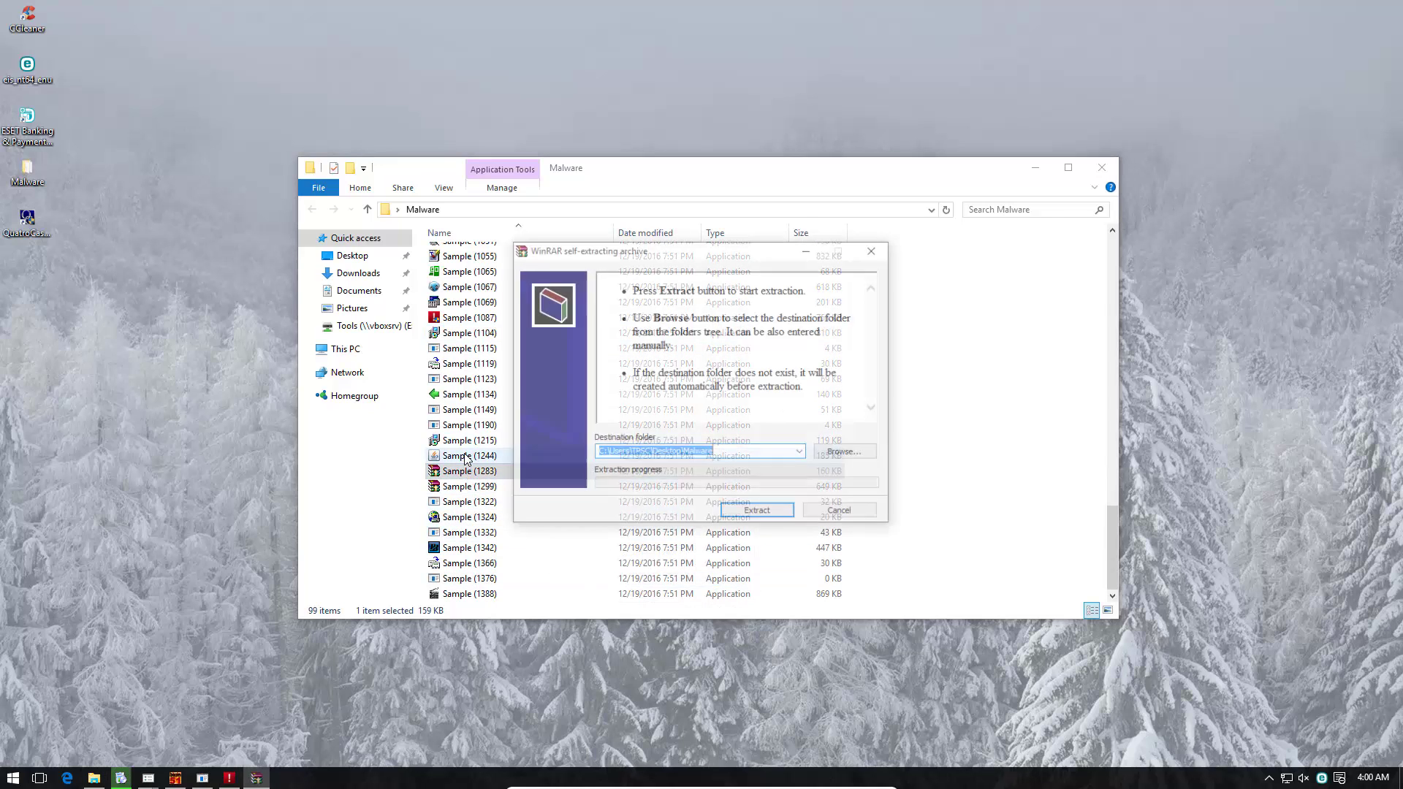
double_click(467, 424)
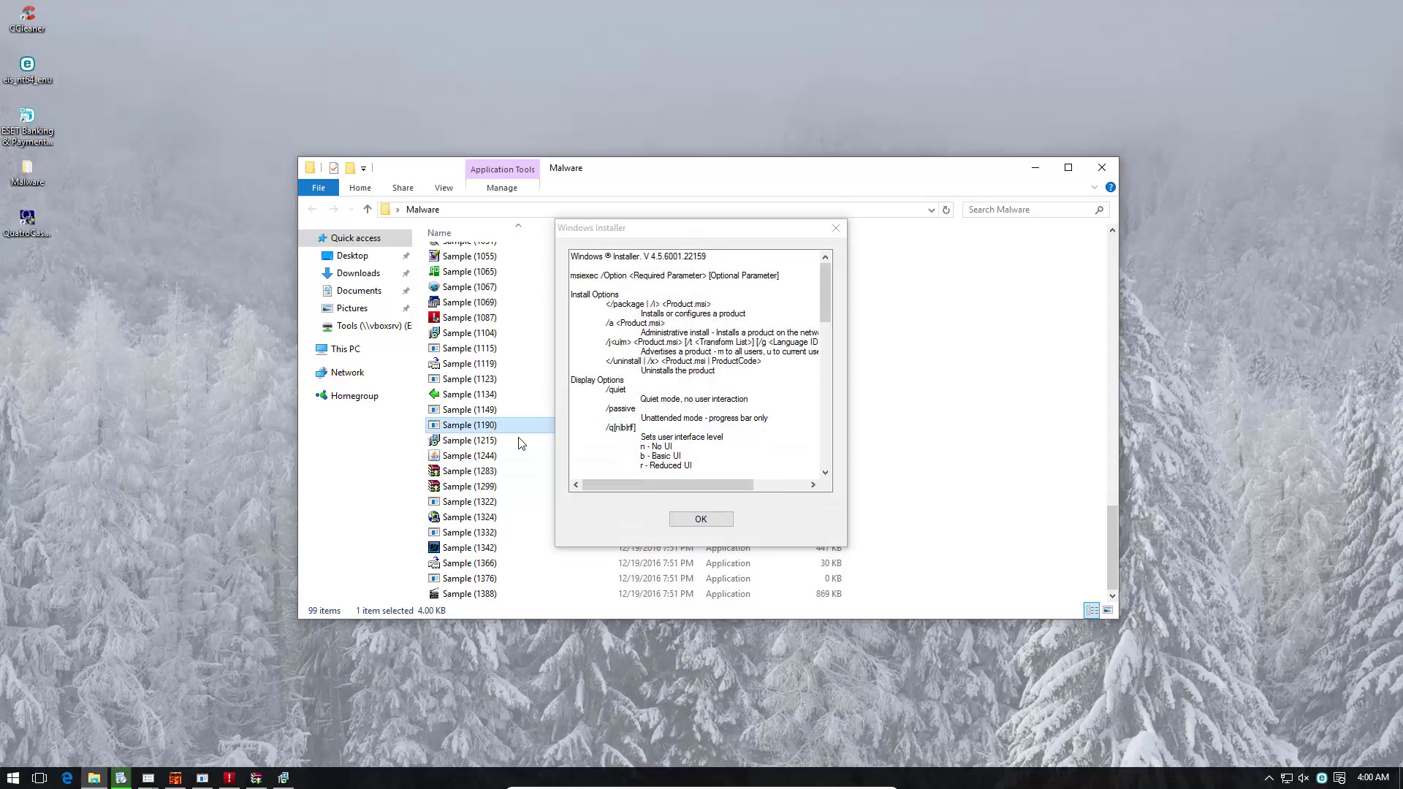
left_click(704, 518)
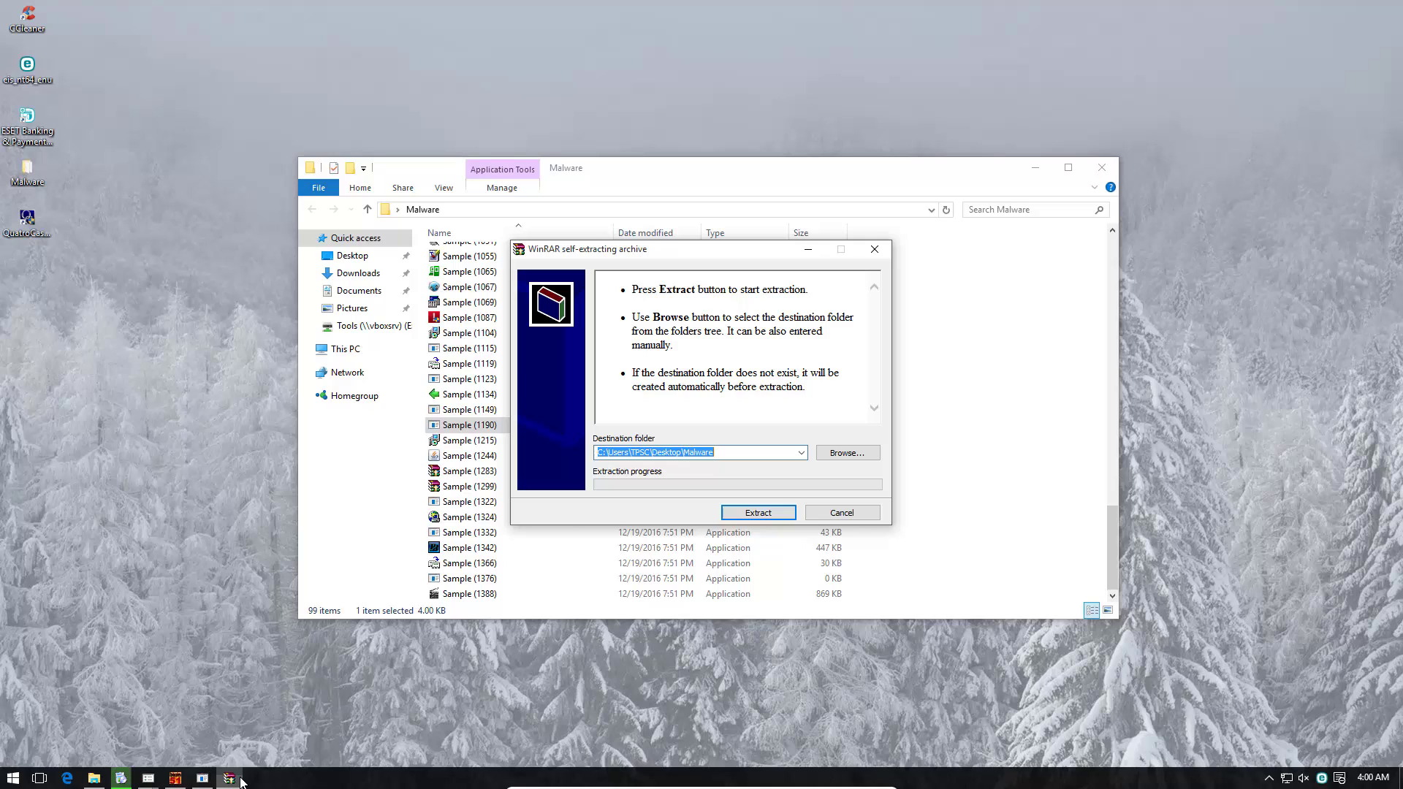
- Extract the archived sample into the Malware folder and run Sample (1376)
left_click(728, 516)
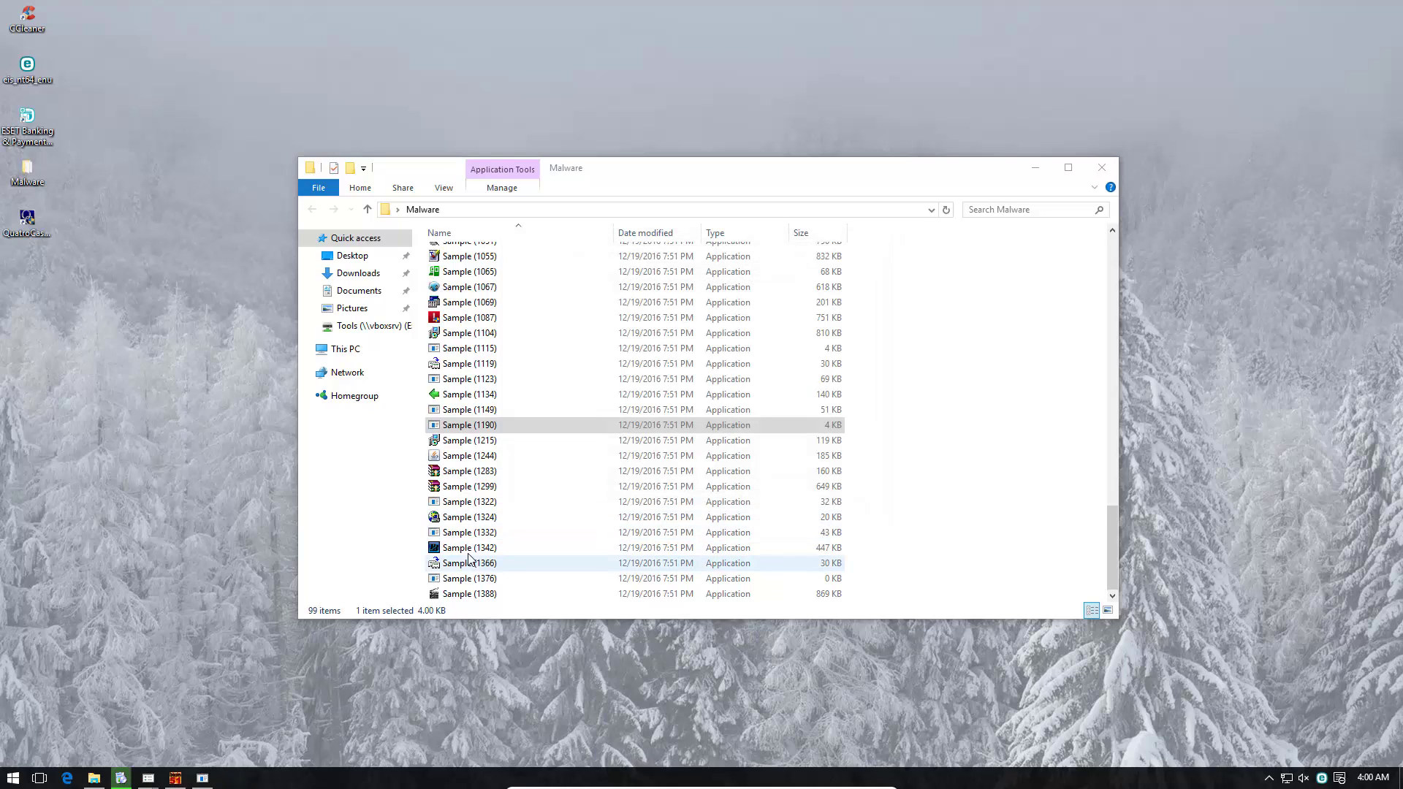
left_click(460, 505)
scroll(458, 556, "down", 1)
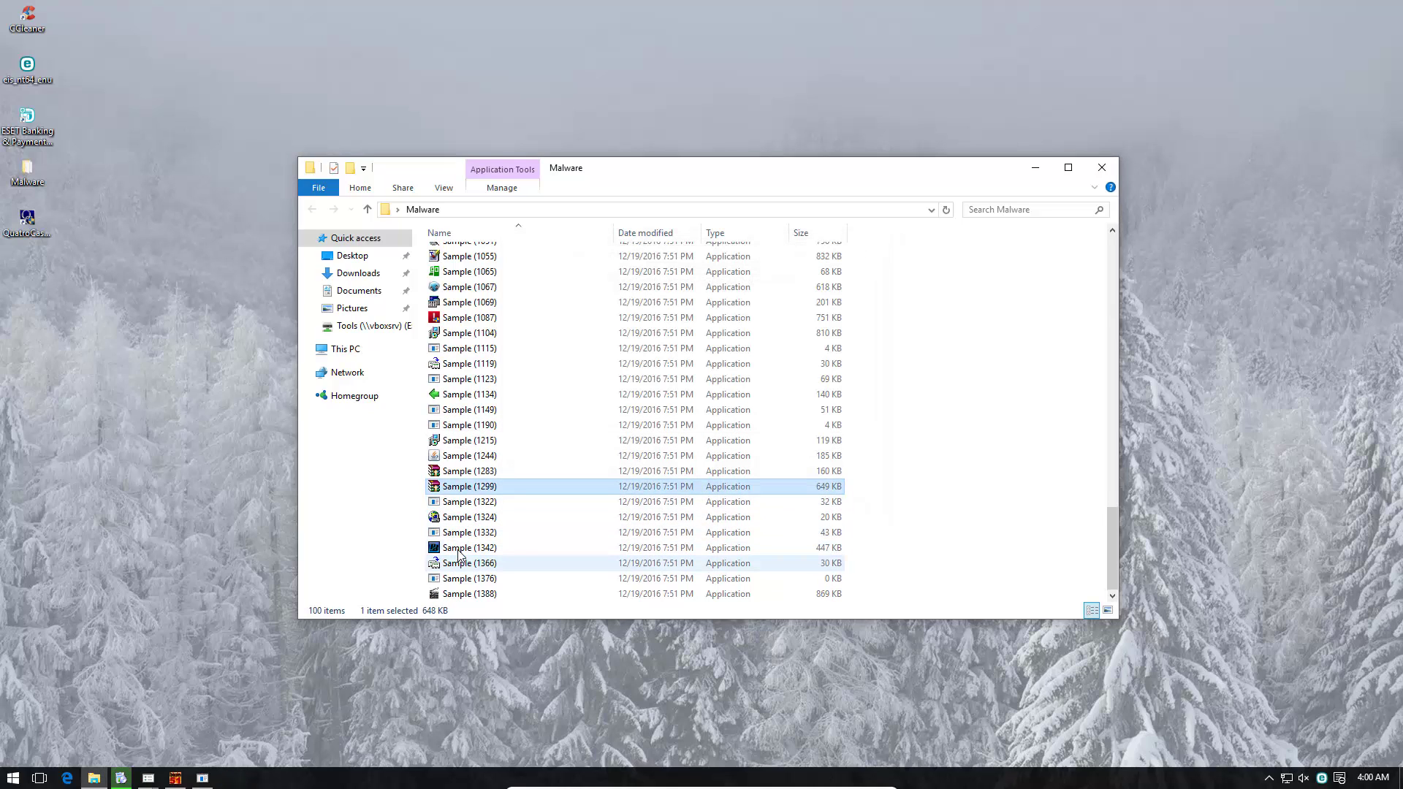
left_click(458, 549)
left_click(460, 563)
double_click(461, 579)
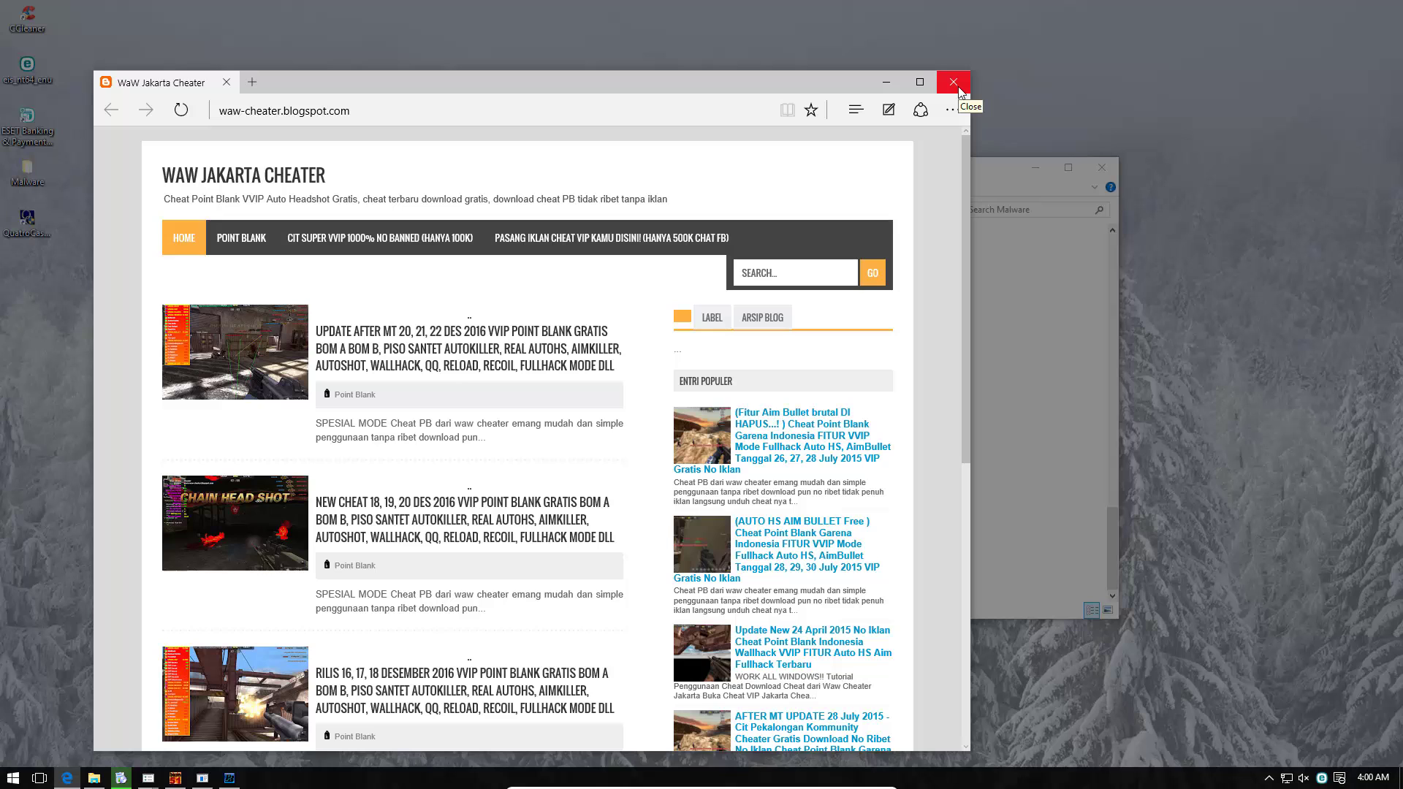
- Close the cheat-site Edge window, its PointBlank and advertisement pop-ups, all tabs, and the can't-run message
left_click(953, 83)
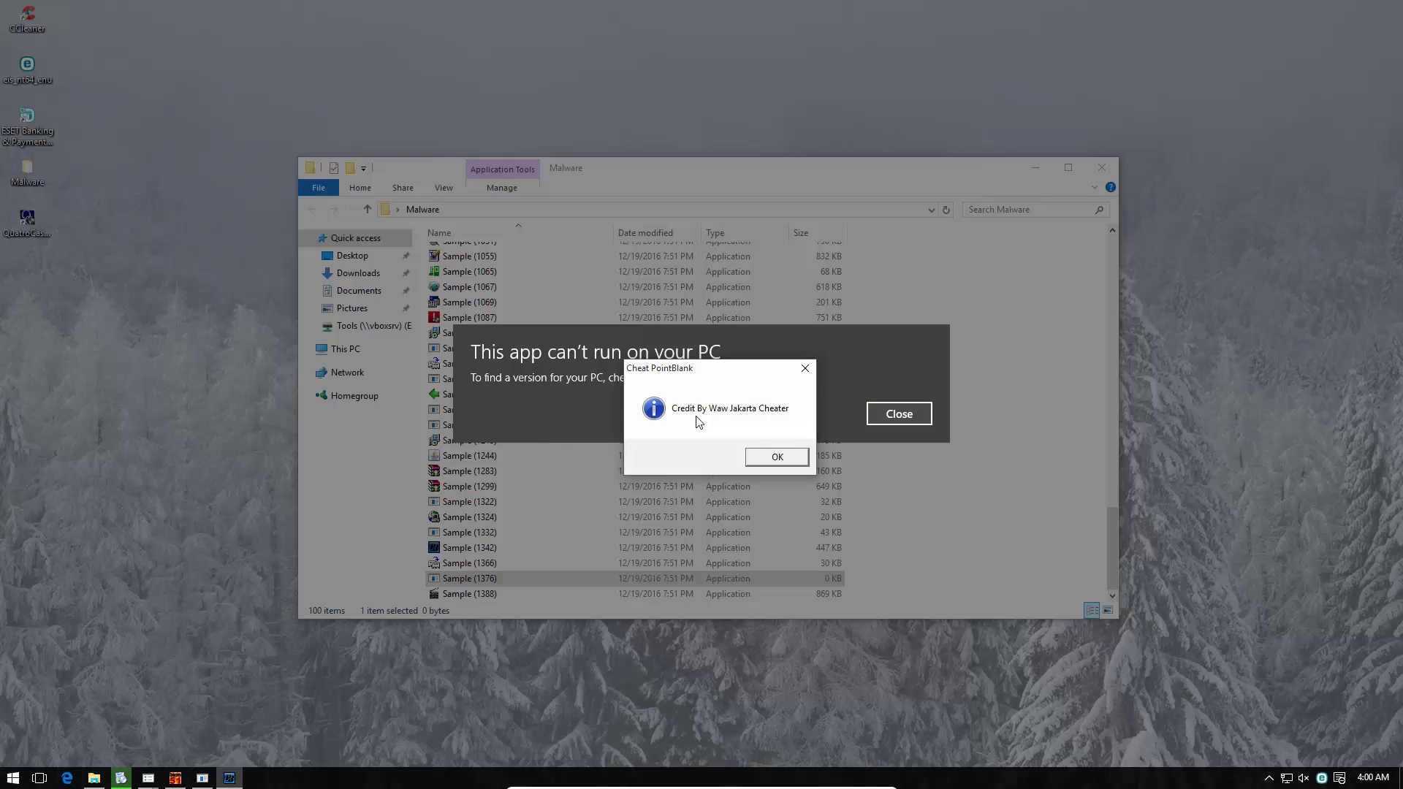
left_click(769, 458)
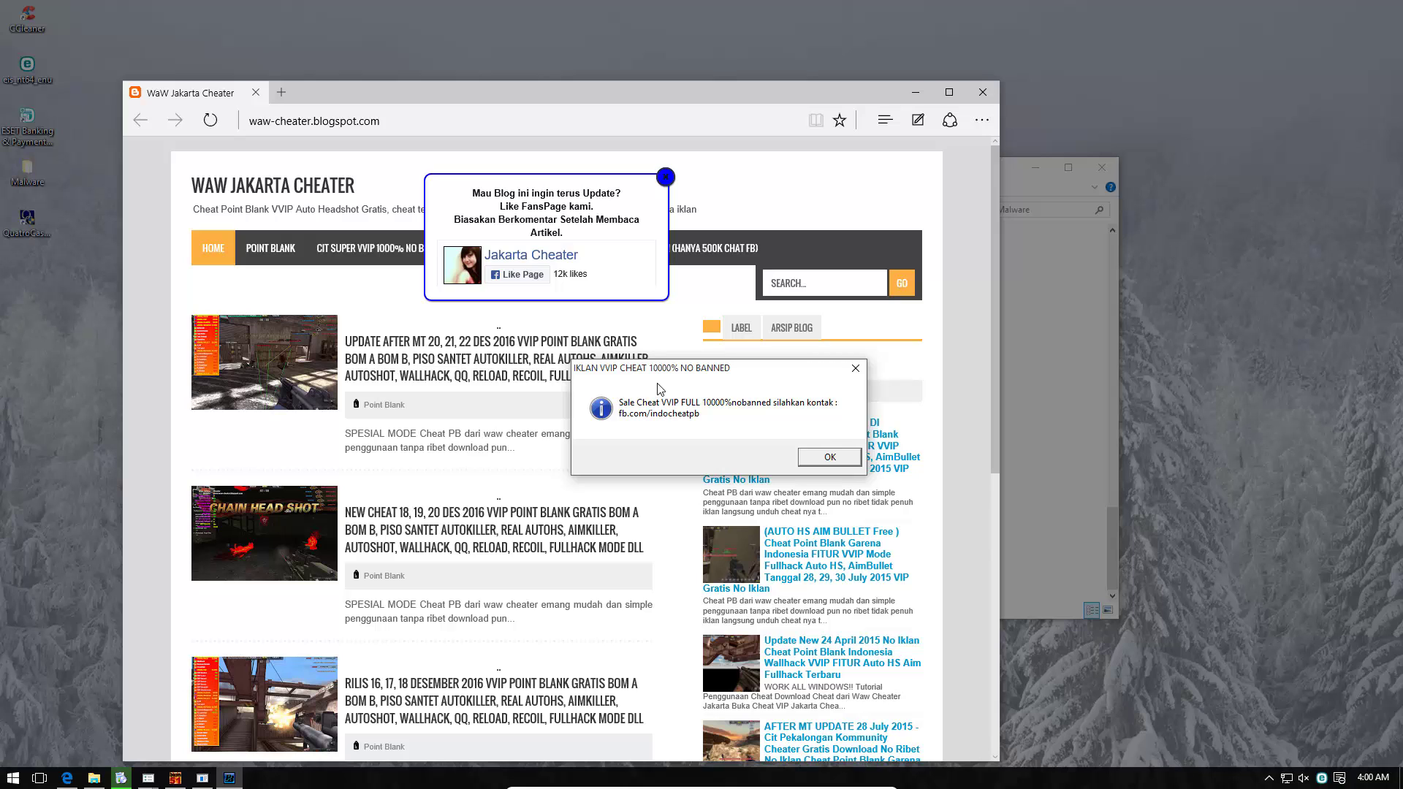
left_click_drag(639, 371, 367, 190)
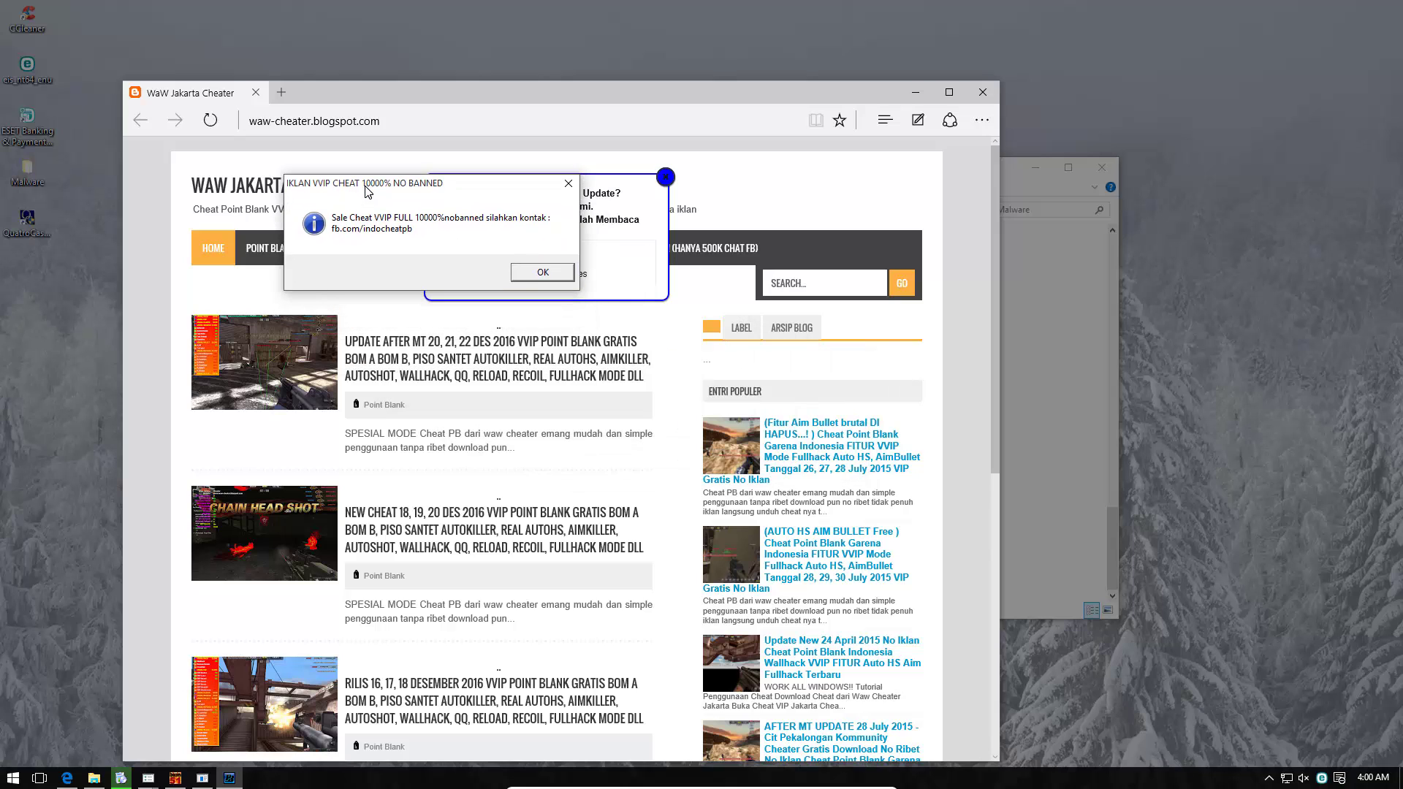
left_click(556, 274)
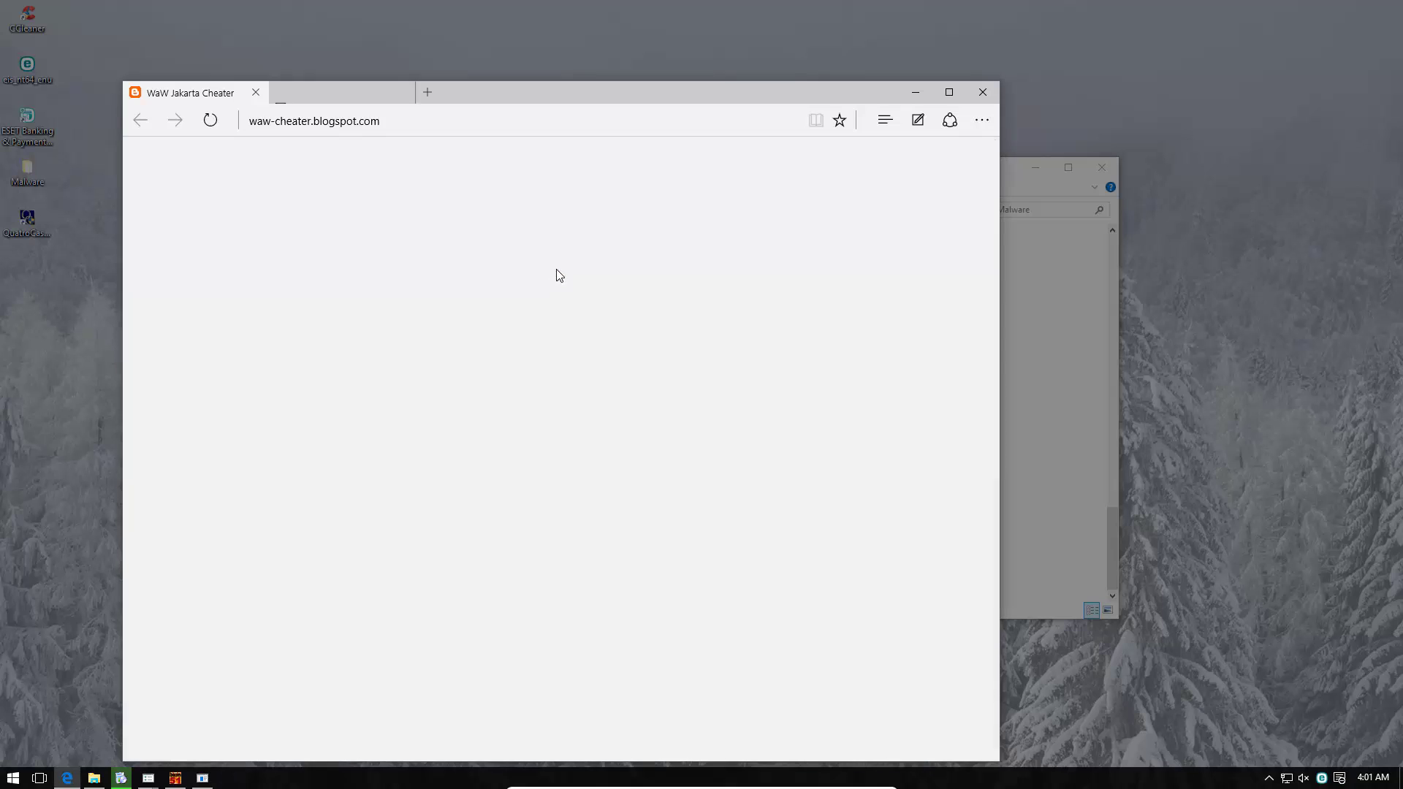
left_click(979, 93)
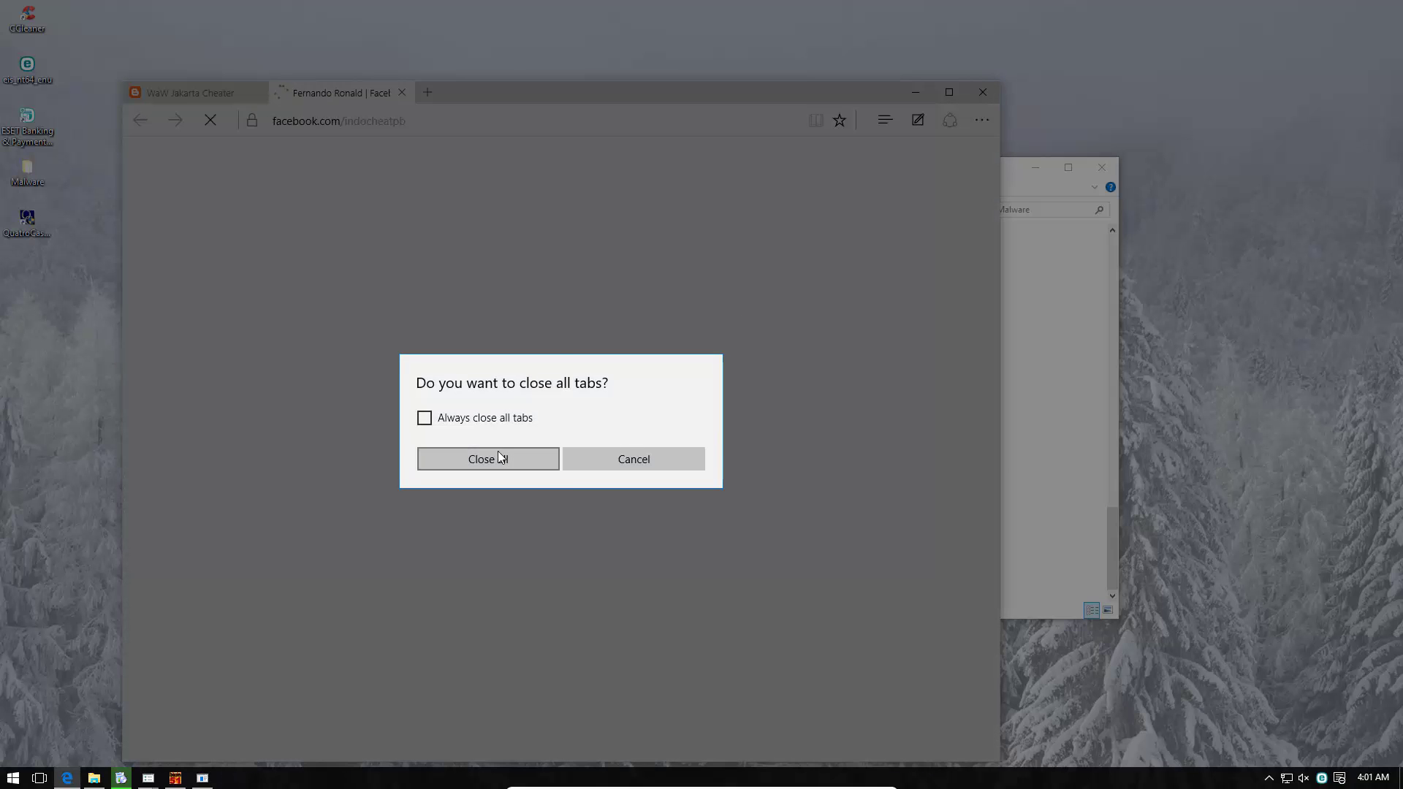
left_click(499, 458)
left_click(893, 424)
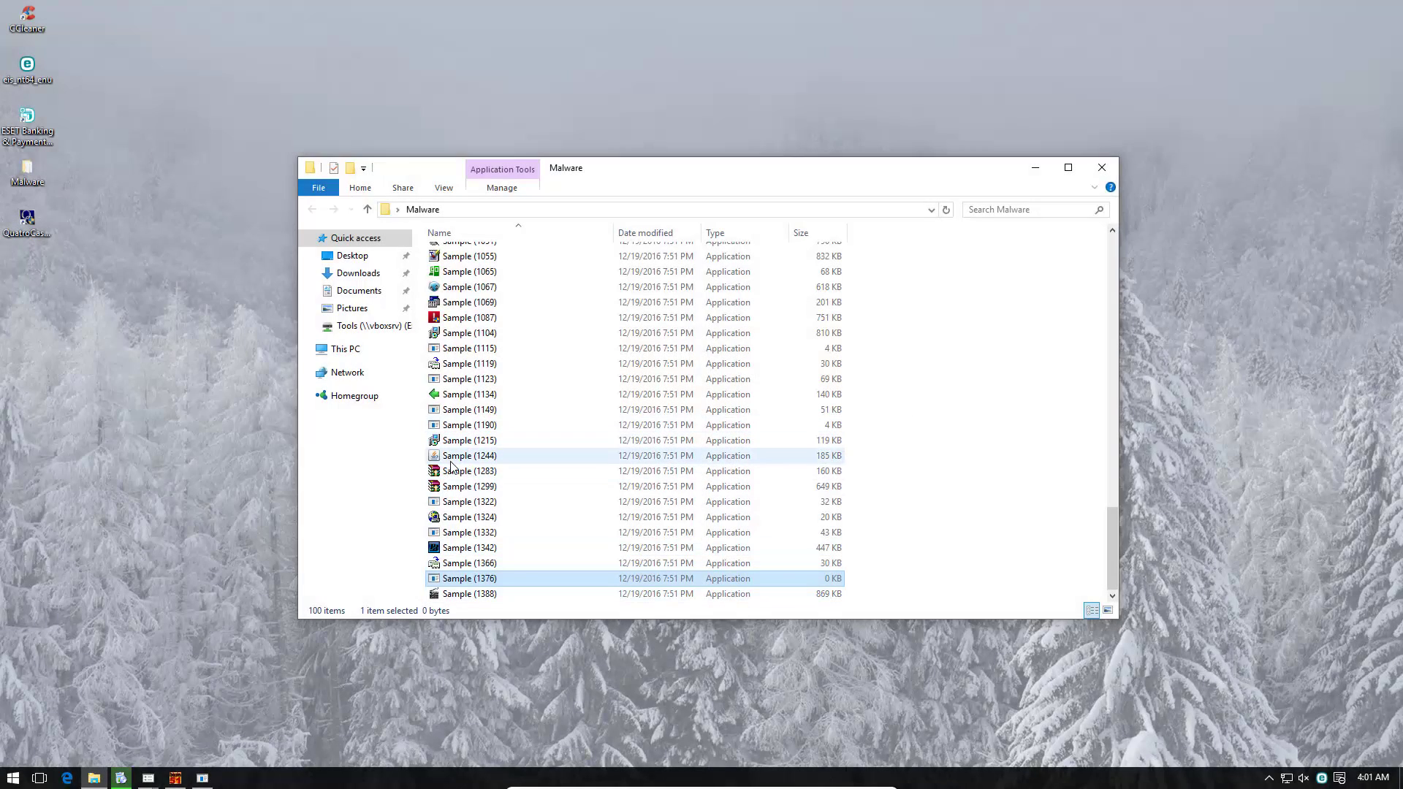
- Run Samples (1244) and (1123), dismissing the msys-intl-8.dll and msys-2.0.dll errors
double_click(450, 459)
left_click(447, 472)
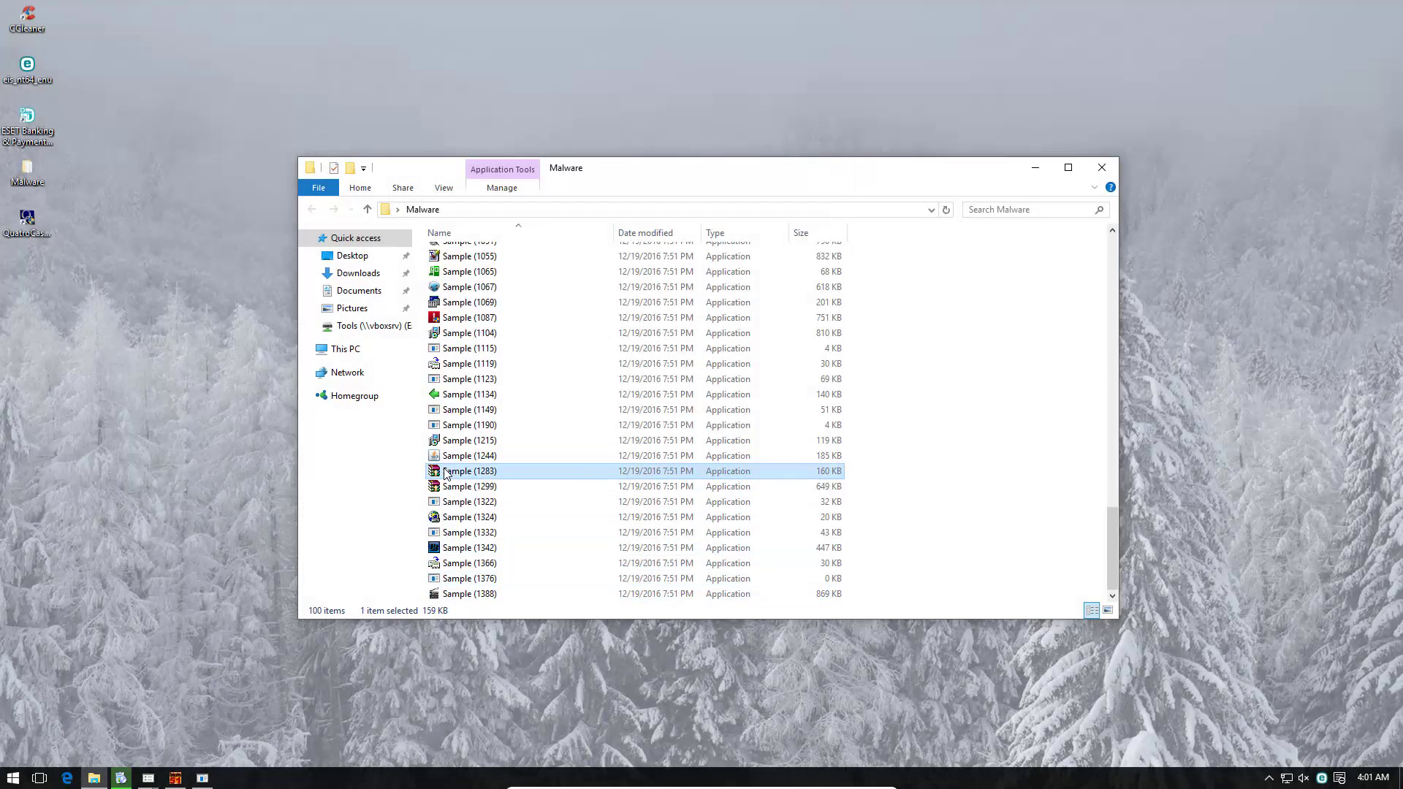
double_click(468, 378)
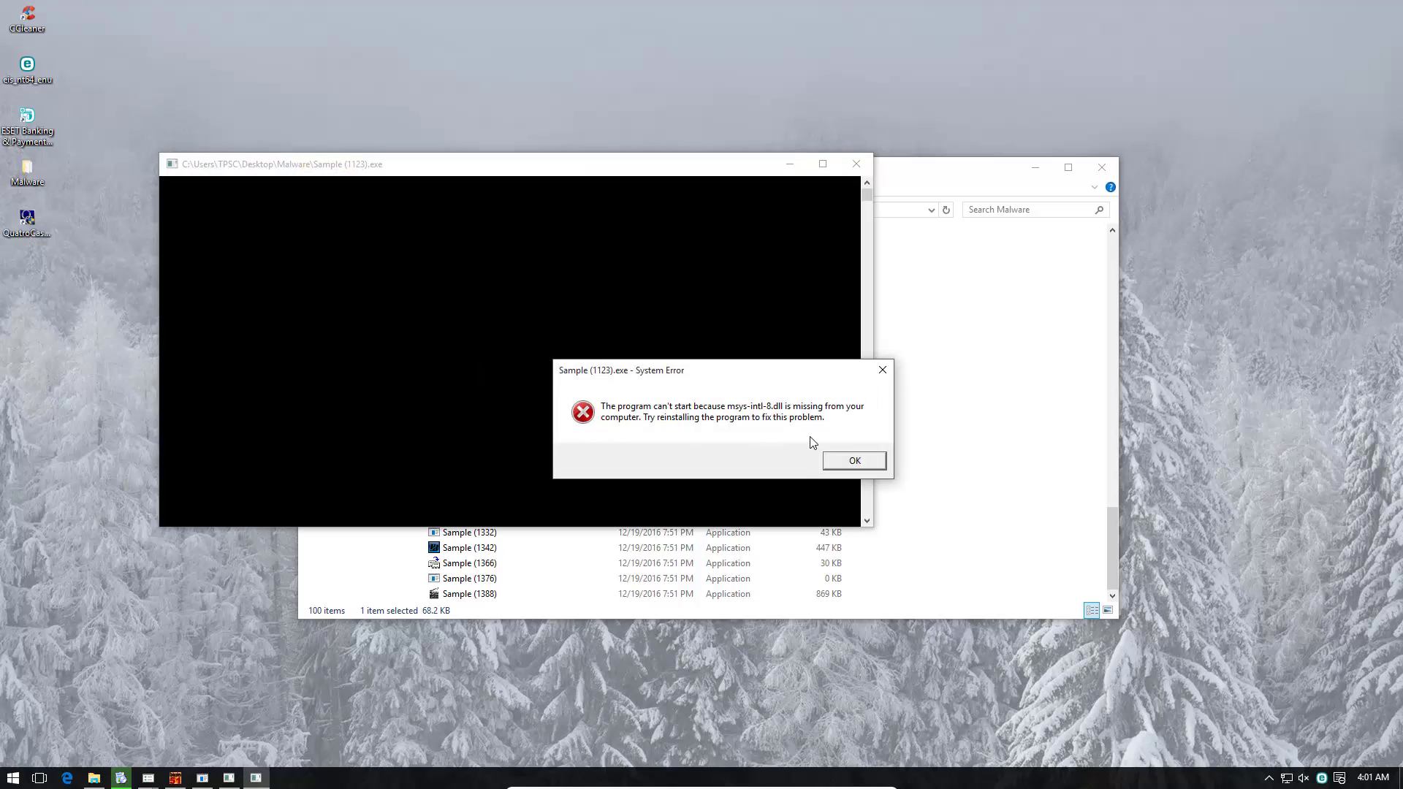
left_click(851, 460)
left_click(856, 165)
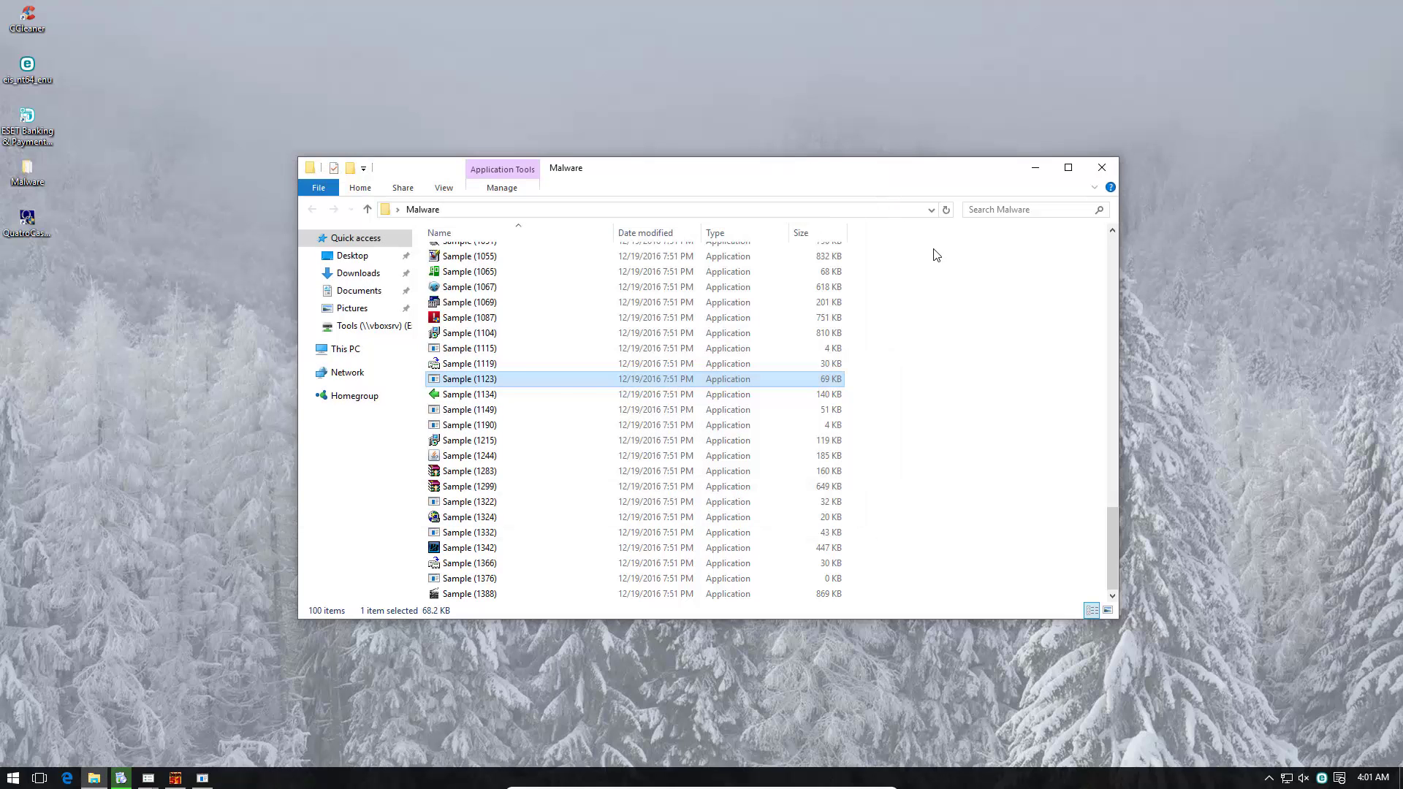
- Run Sample (1119): dismiss the String resource error, exit the MP3 Wave Converter patch, decline admin rights
left_click(515, 358)
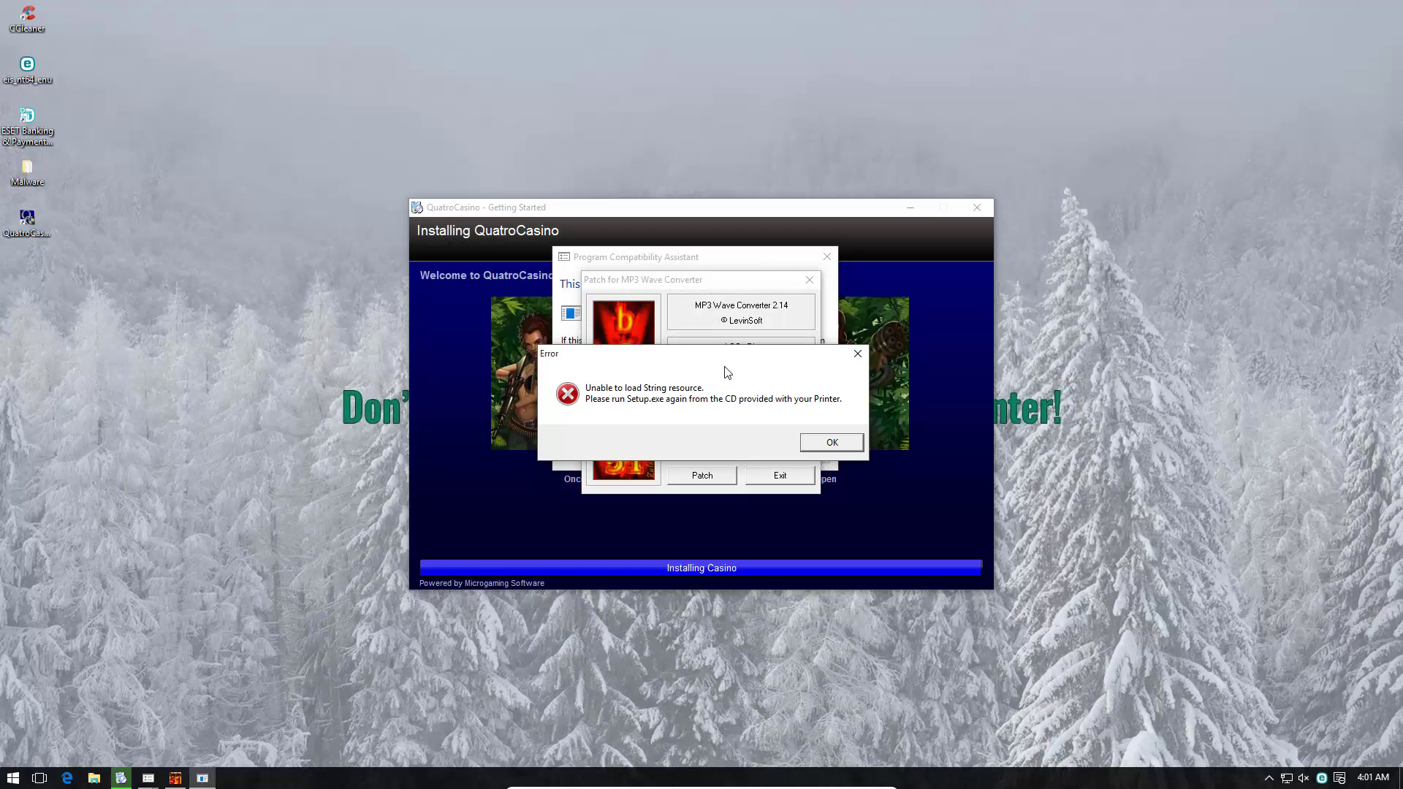
left_click(831, 442)
left_click(765, 474)
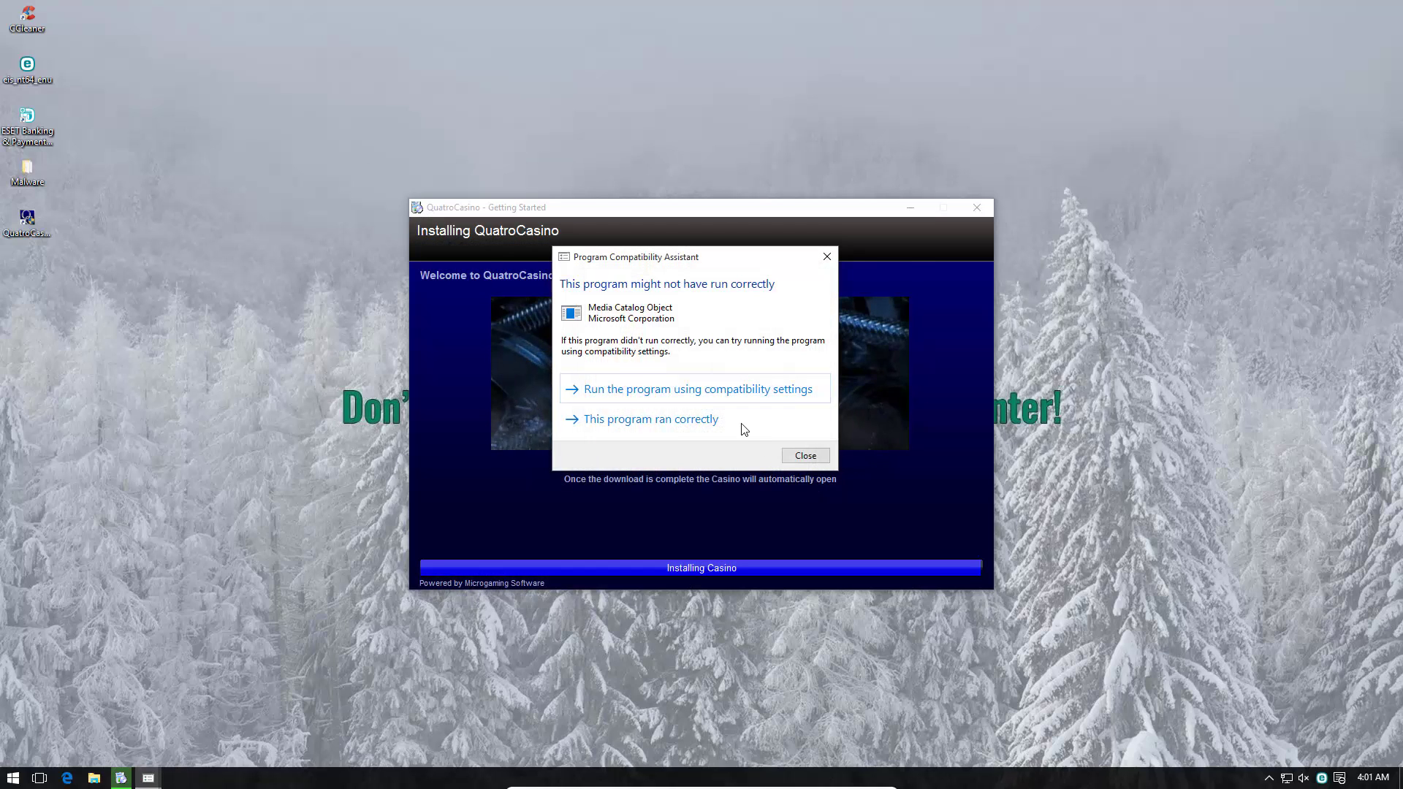
left_click(800, 455)
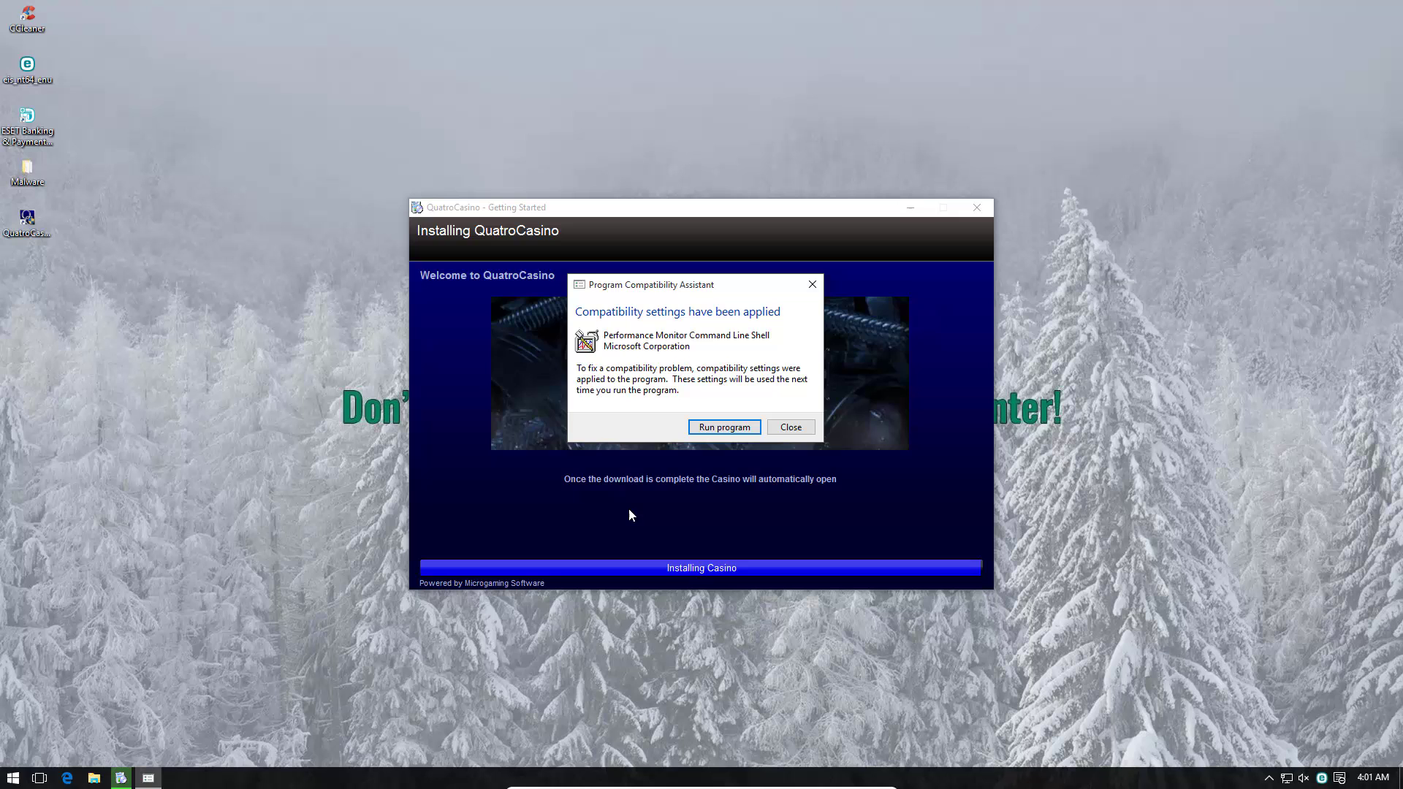
left_click(744, 426)
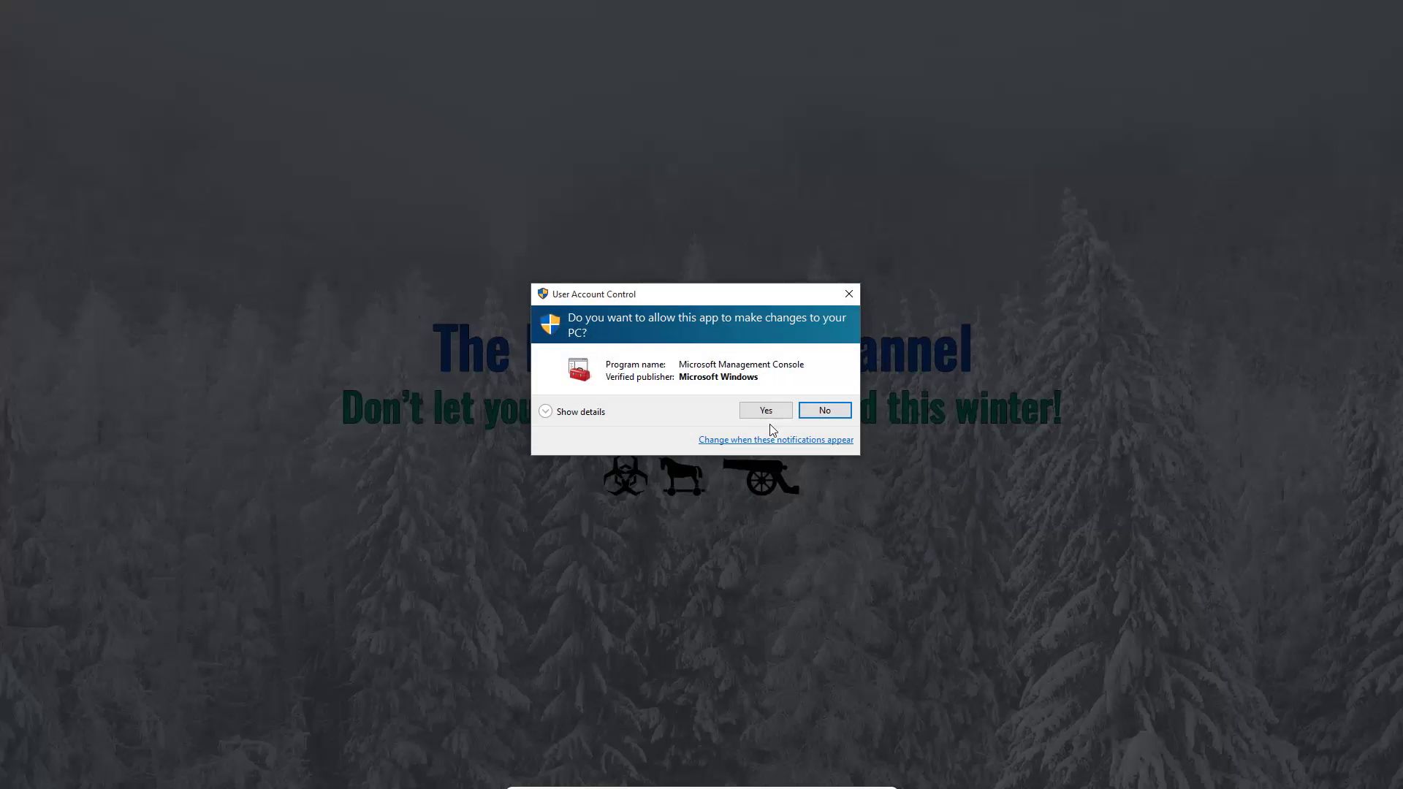
left_click(839, 414)
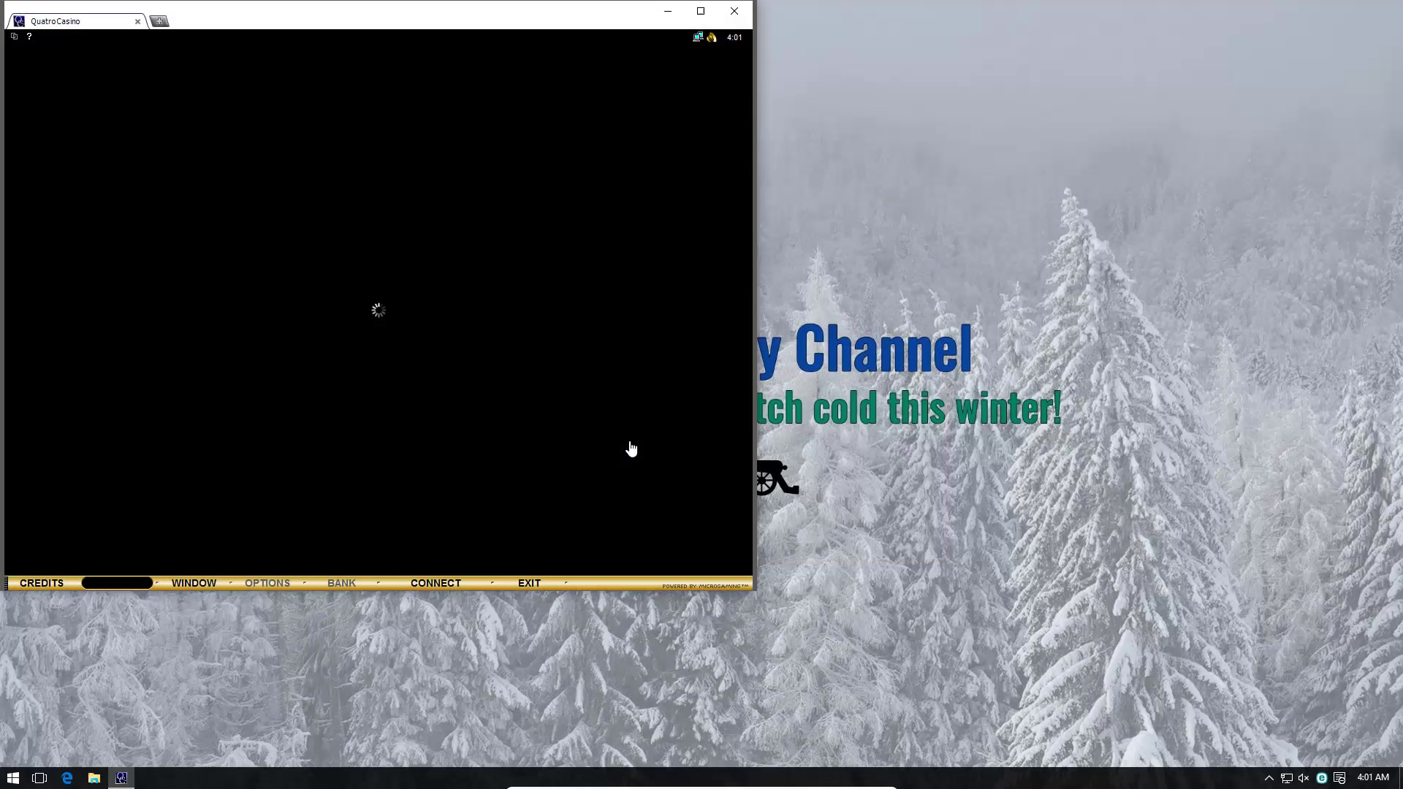
- Move the Quatro Casino window toward the centre and cancel the Casino Login
left_click_drag(387, 15, 618, 66)
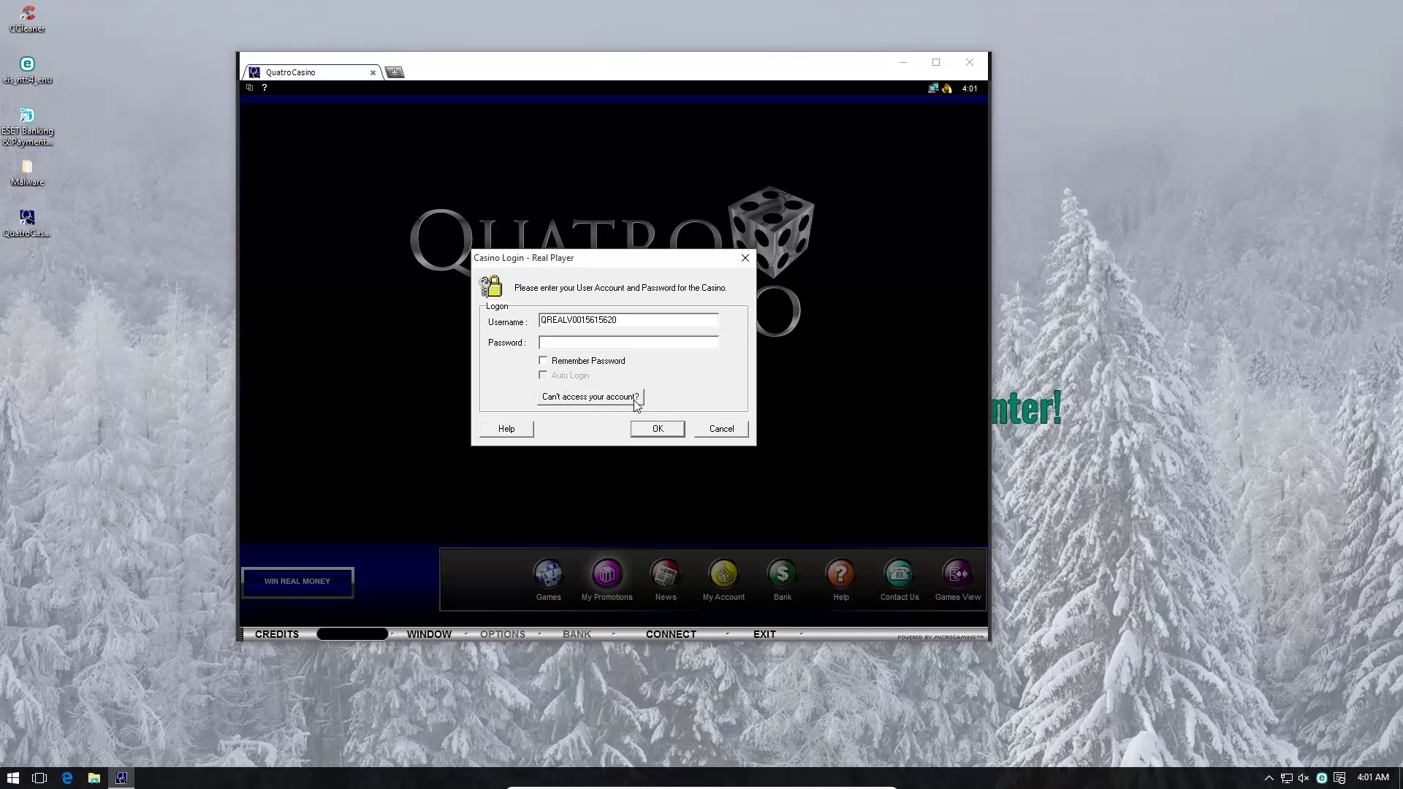
left_click(716, 431)
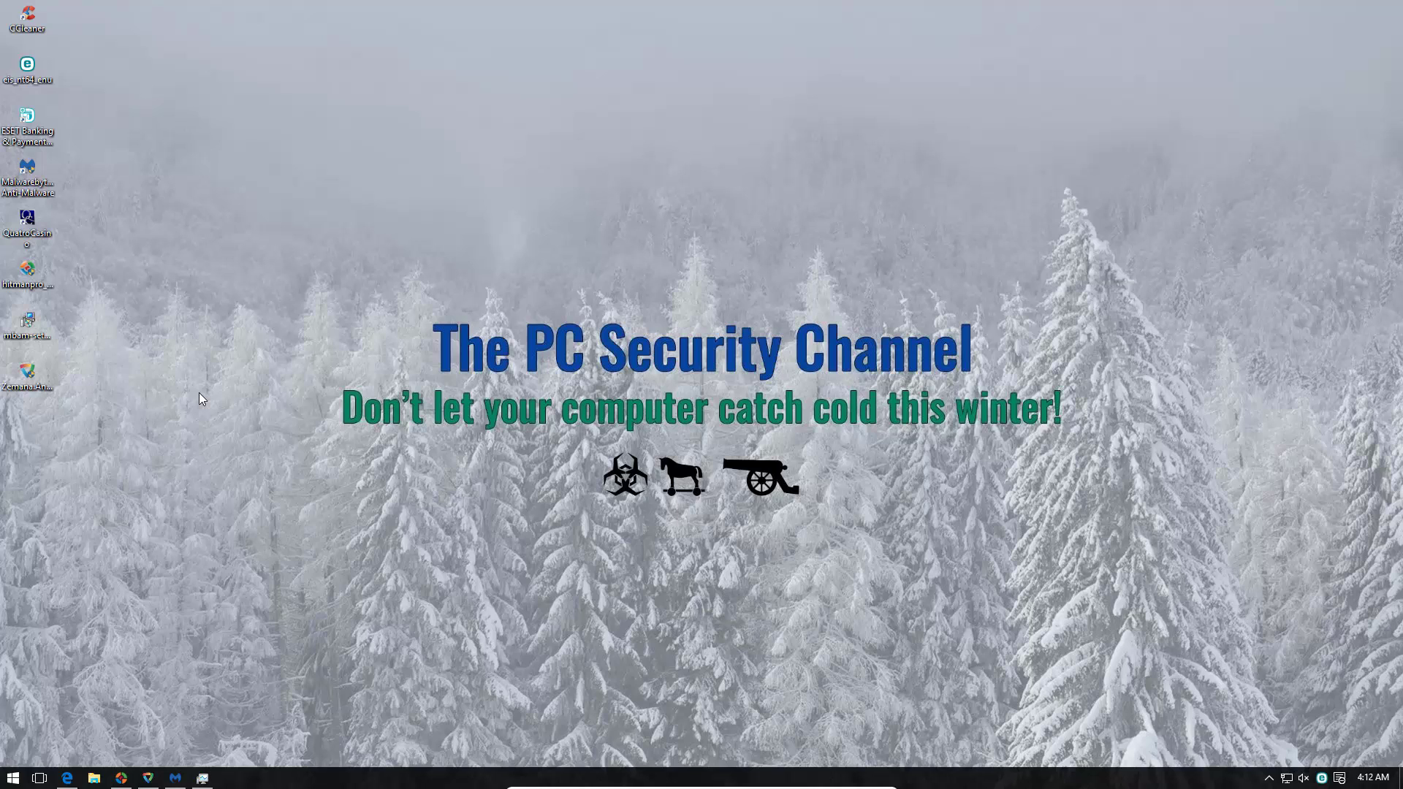
- Restore and minimize Malwarebytes, Zemana and HitmanPro in turn, each reporting 0 threats
left_click(175, 779)
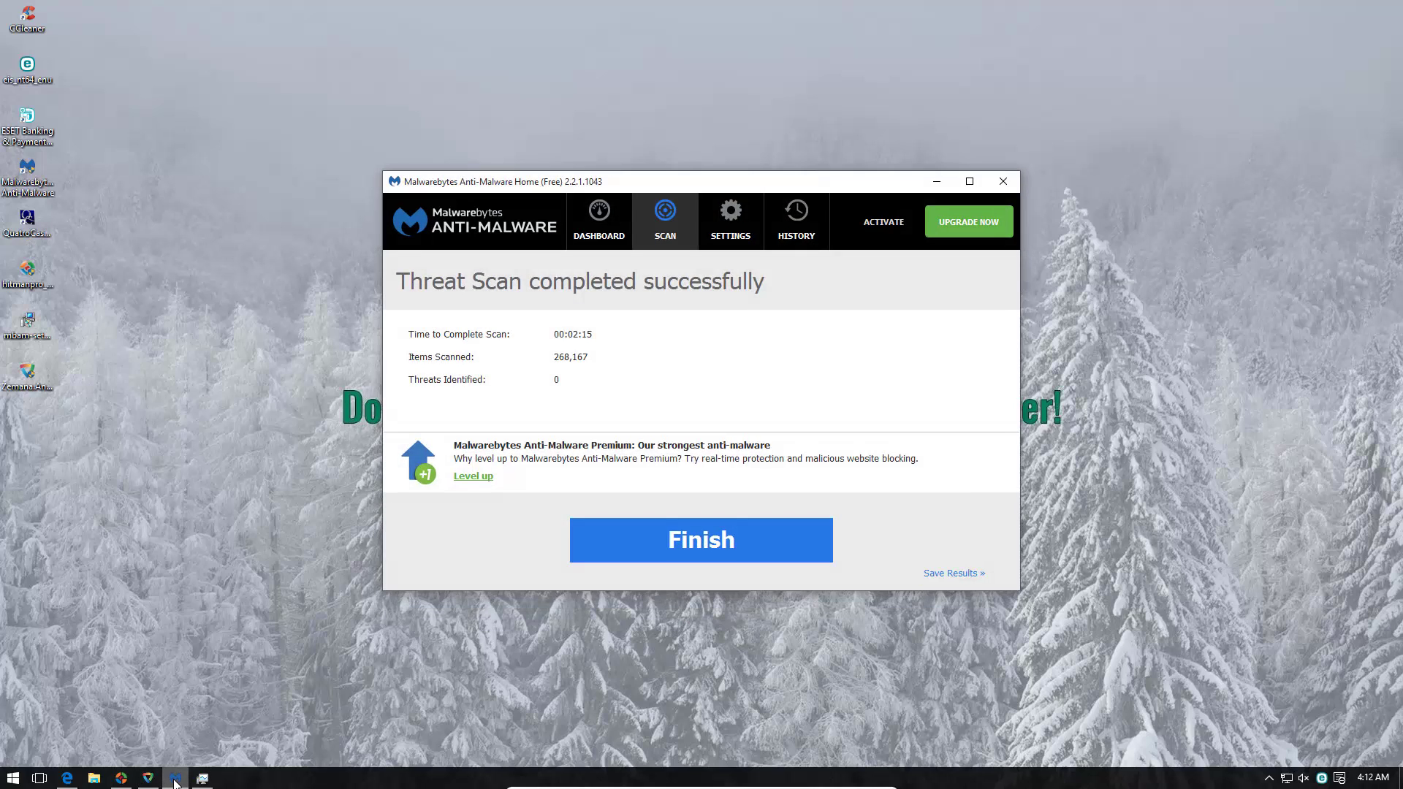
left_click(175, 779)
left_click(149, 779)
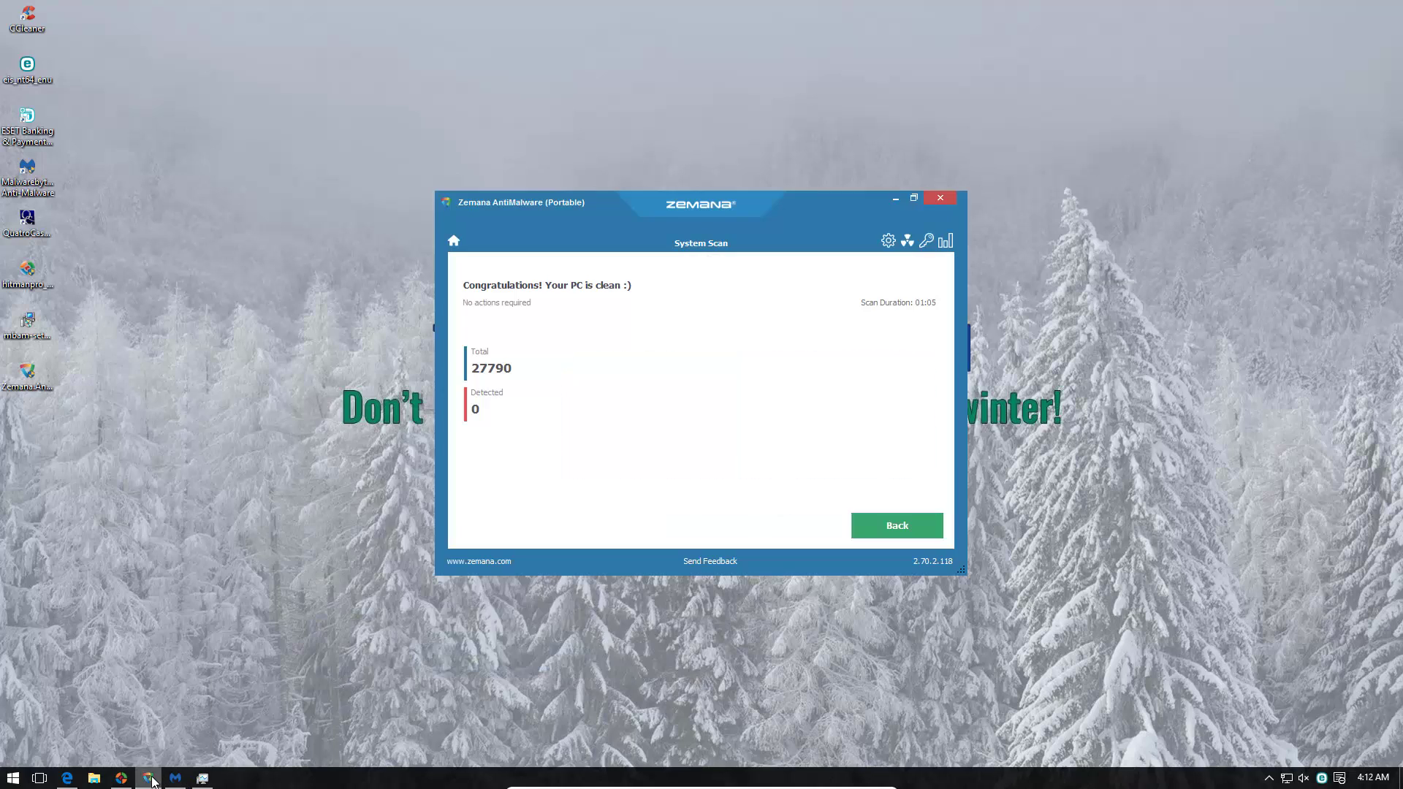
left_click(150, 780)
left_click(126, 779)
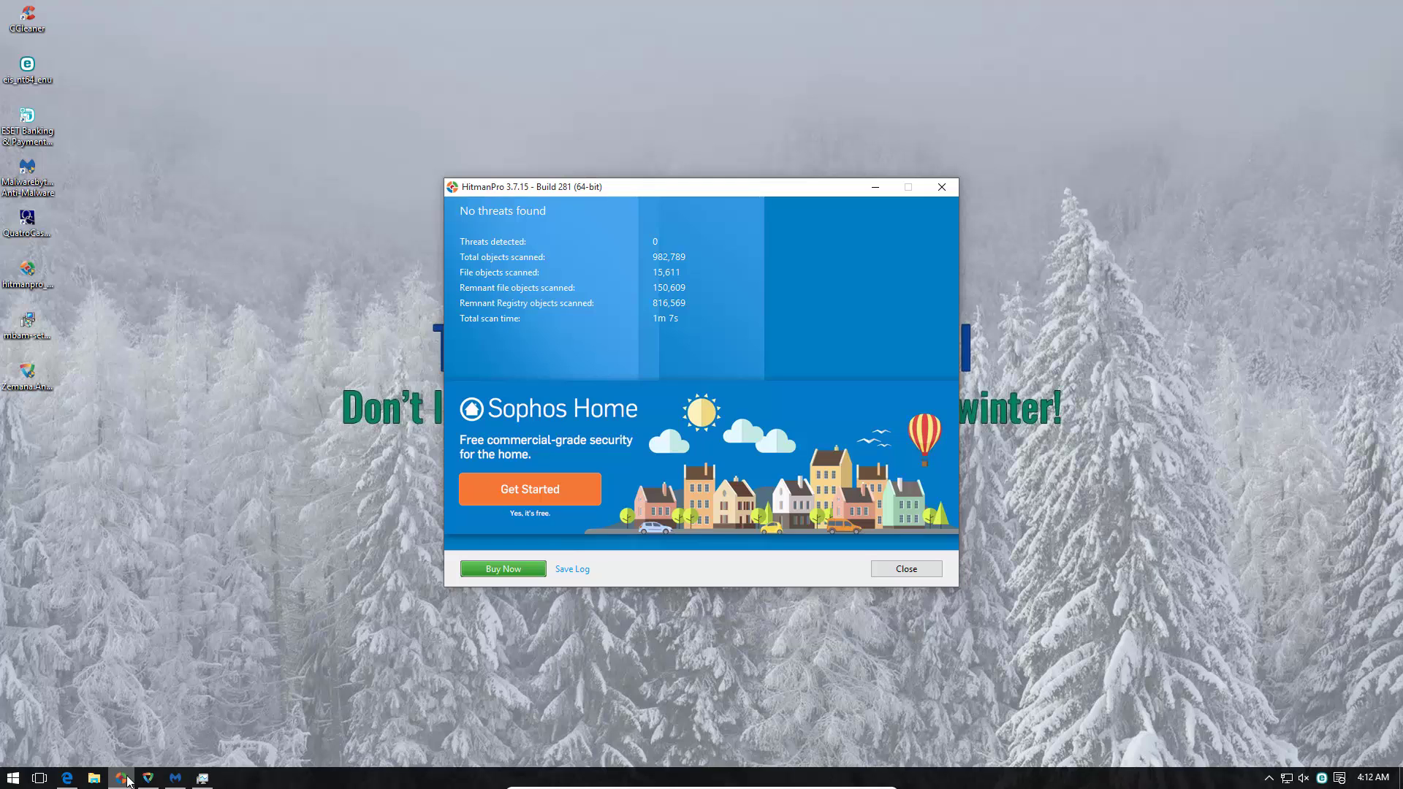
left_click(124, 779)
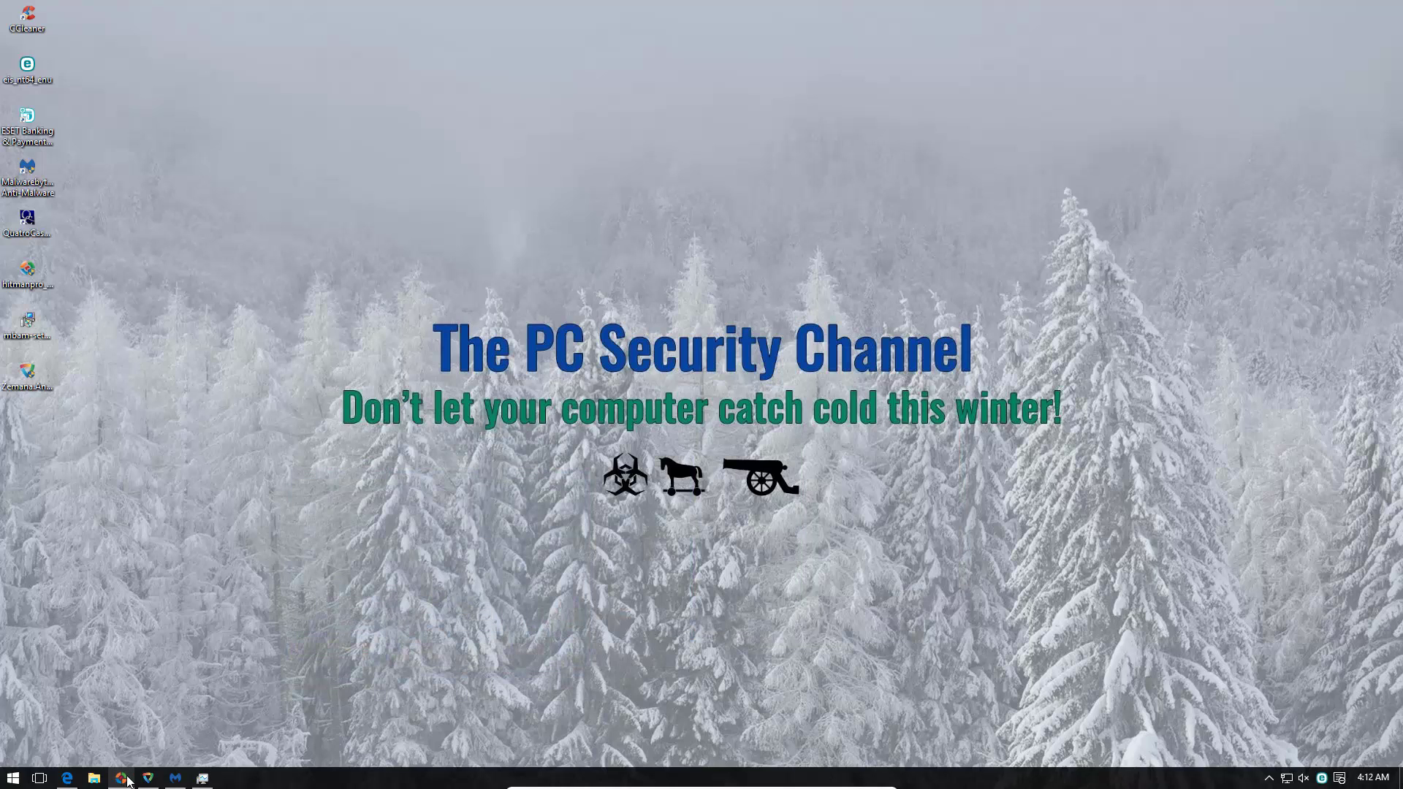
- Bring back the VirusTotal report rating casinogame.exe at 0/56 detections
left_click(67, 778)
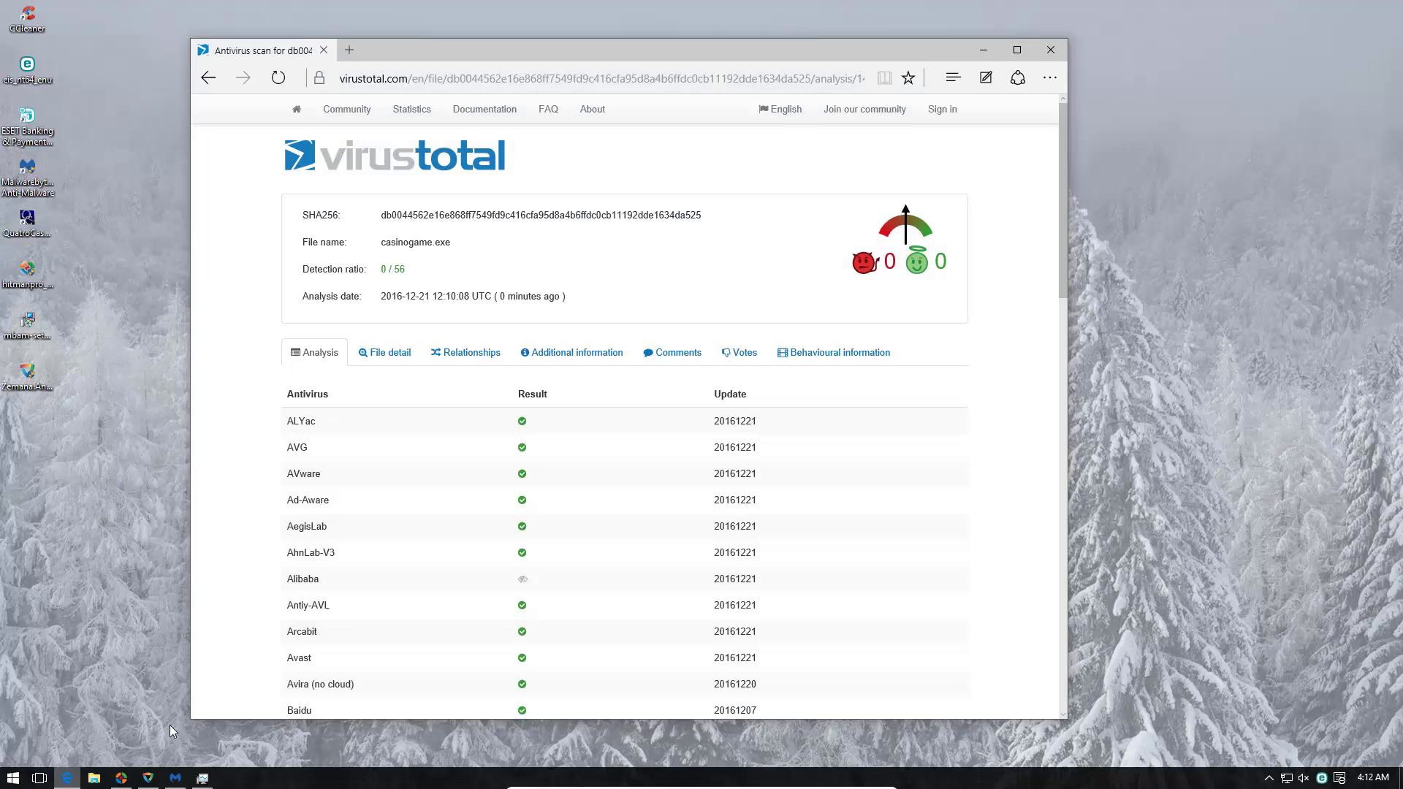
scroll(472, 496, "down", 2)
scroll(471, 496, "up", 2)
- Open the QuatroCasino desktop shortcut's Properties and inspect its target file path
right_click(34, 239)
left_click(79, 542)
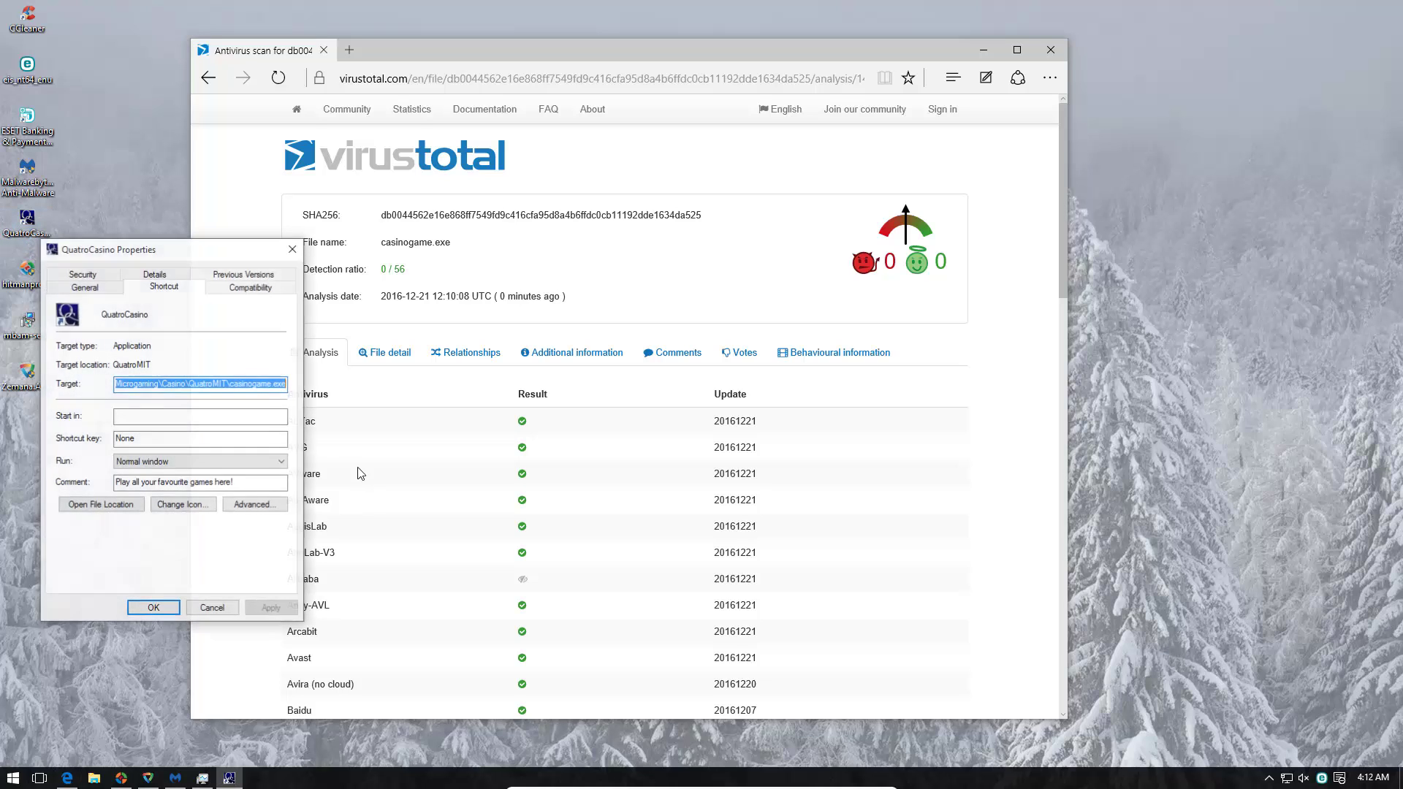
left_click(230, 383)
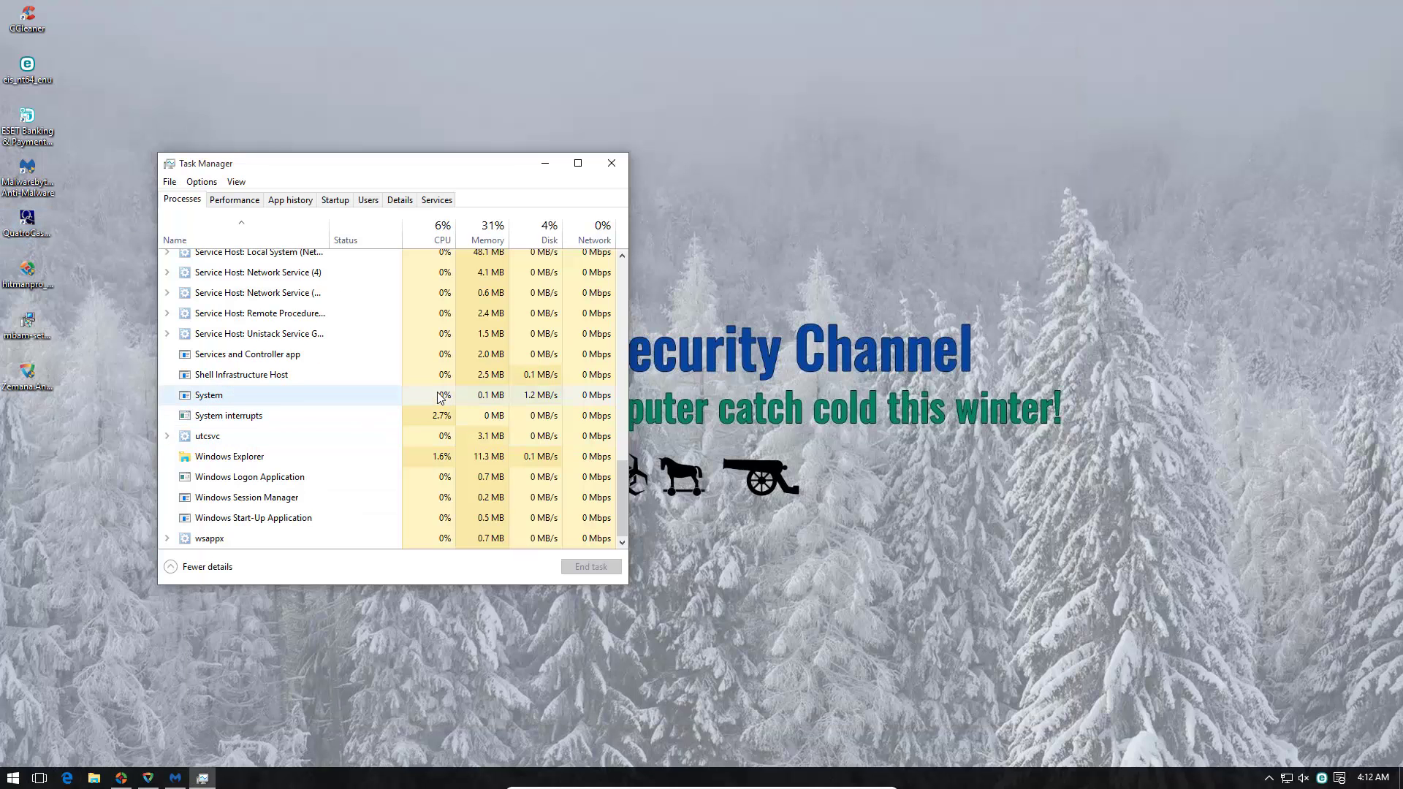
scroll(440, 398, "up", 8)
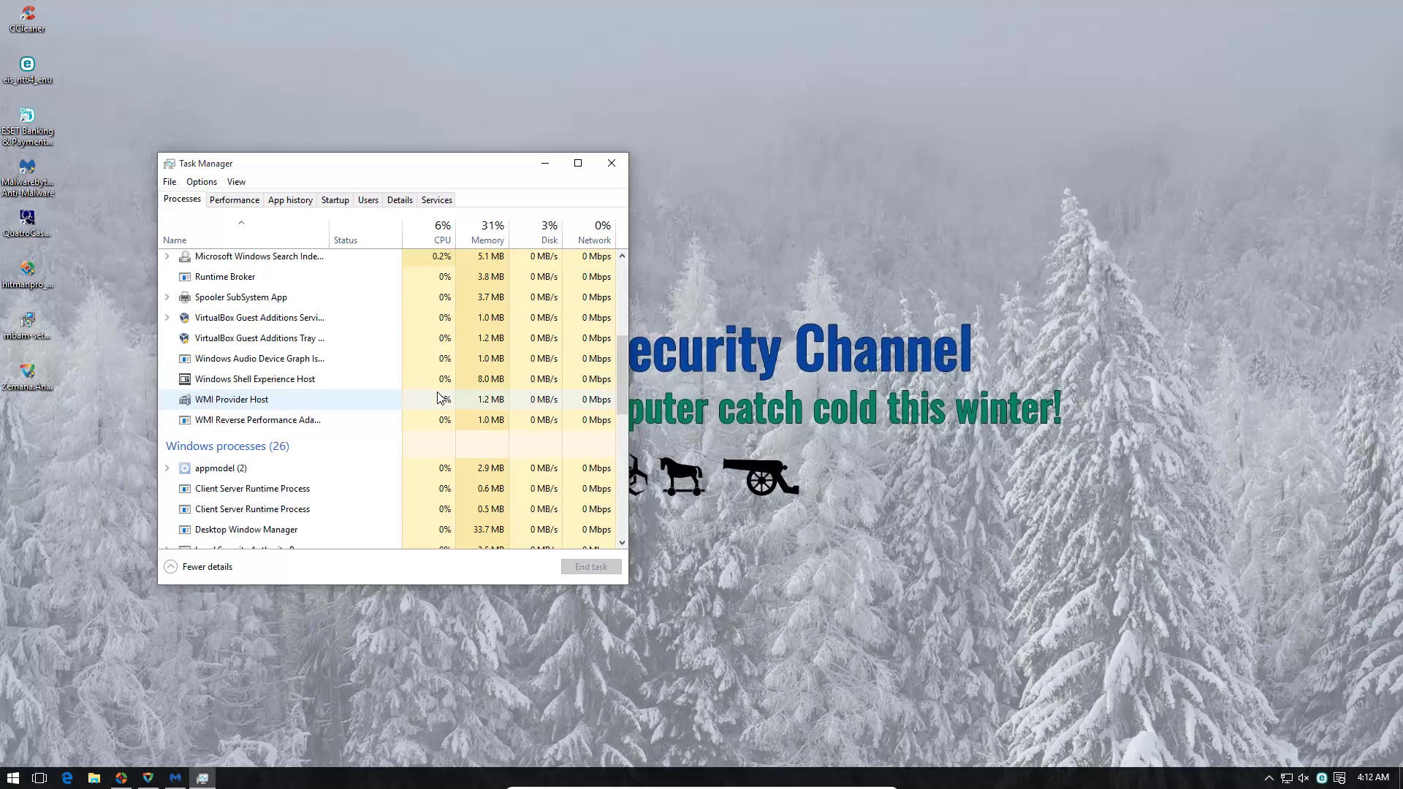
- Scroll Task Manager's process list to the top and close it with Alt+F4
scroll(441, 398, "up", 5)
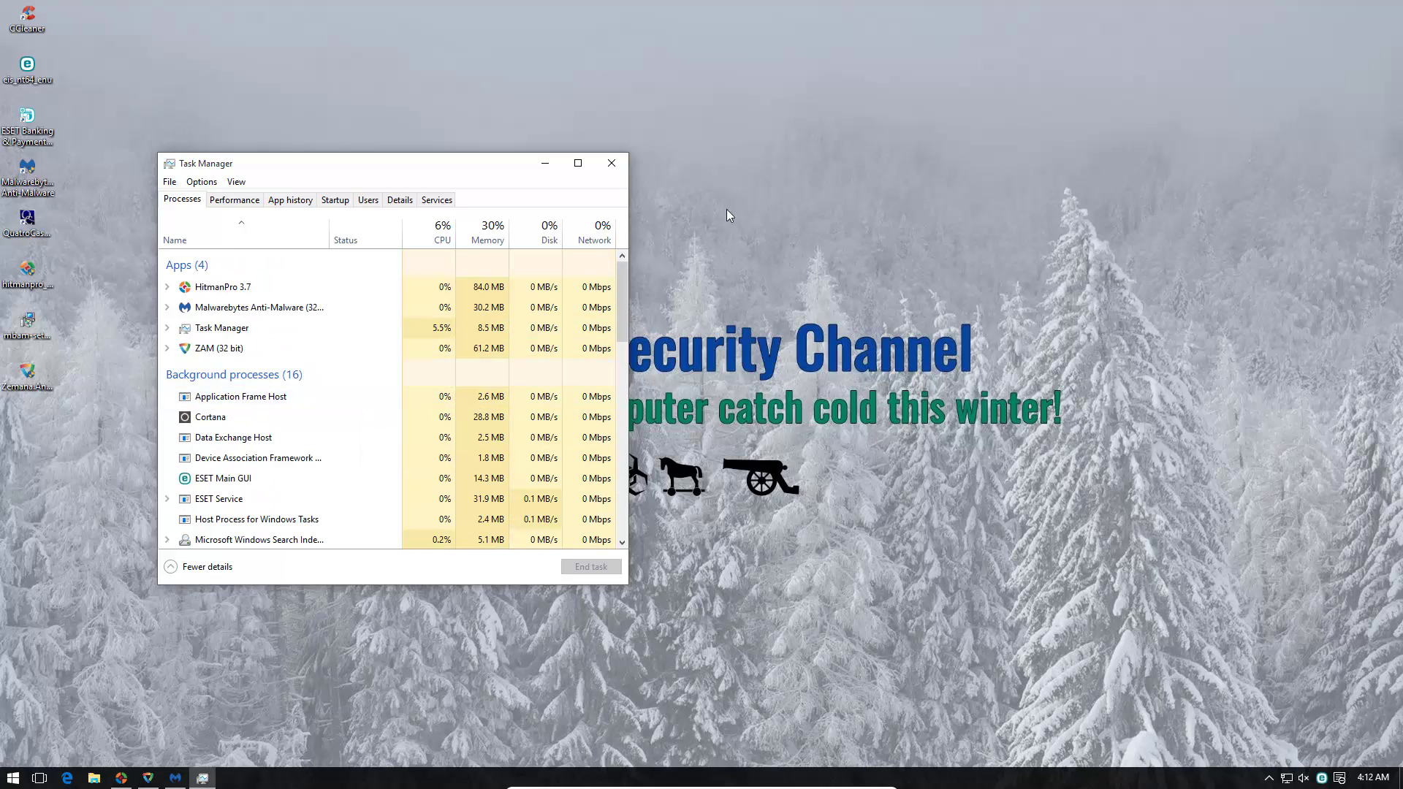
key("alt+F4")
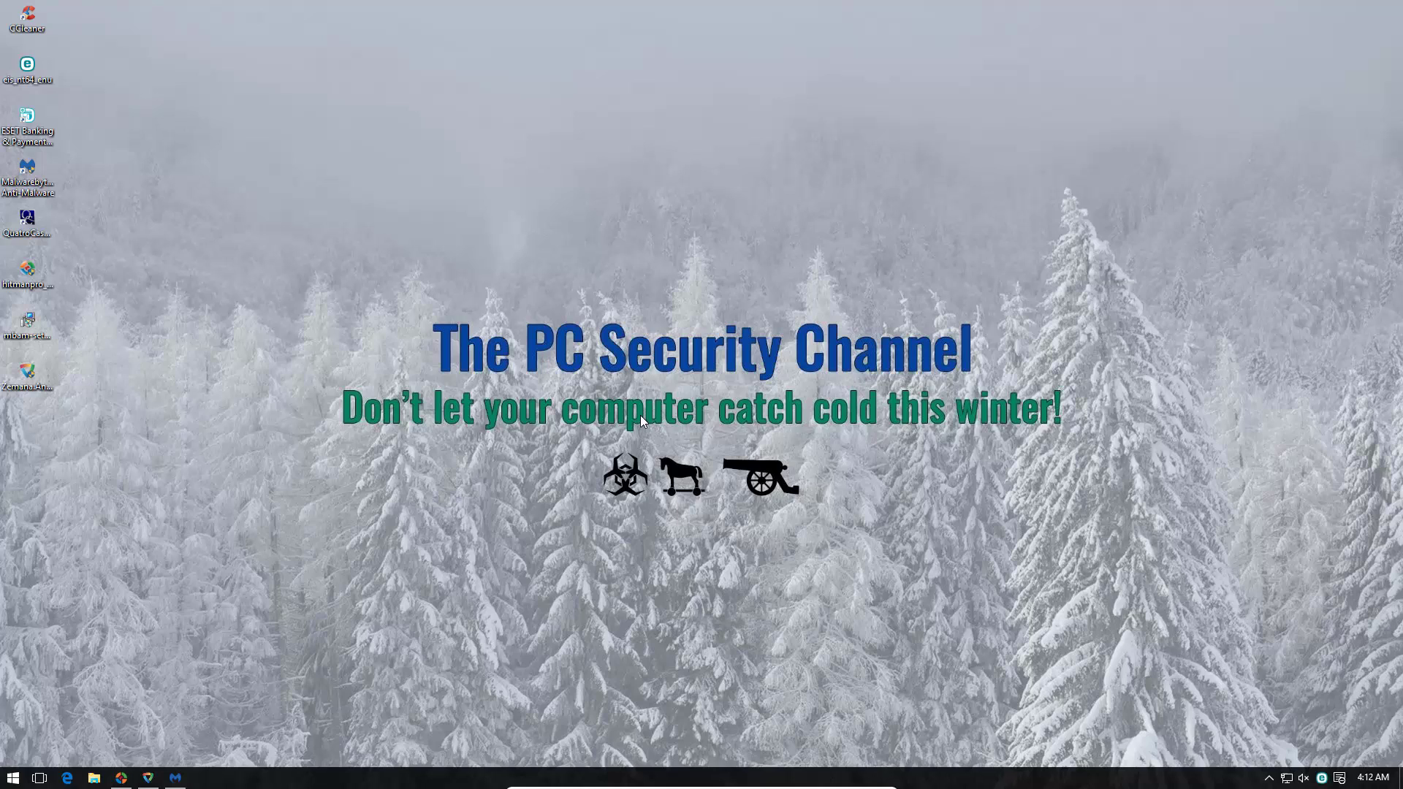